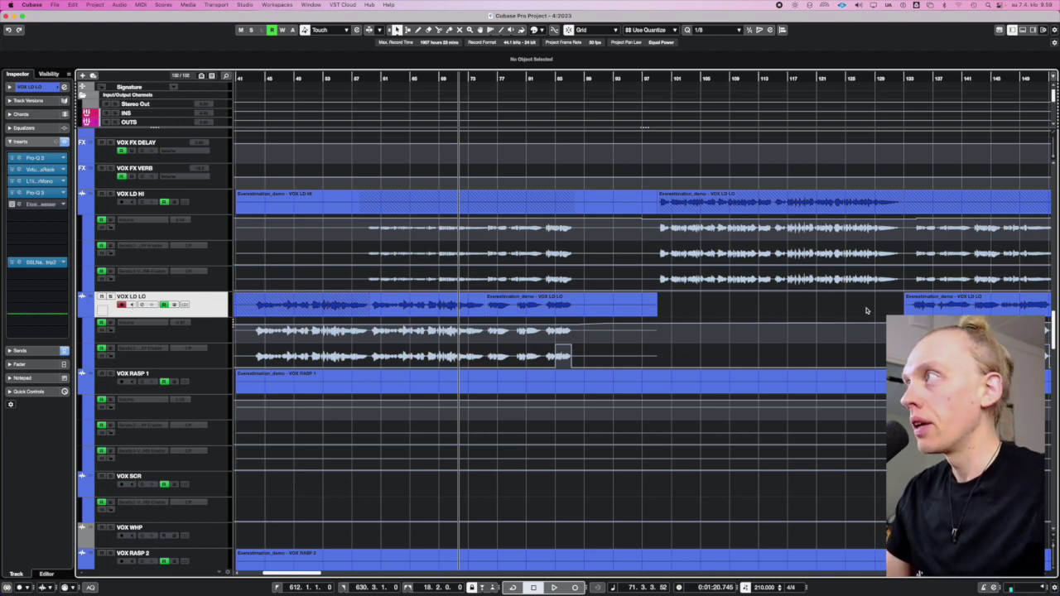
Solo the VOX LD LO track around bars 67 to 81.
key(h)
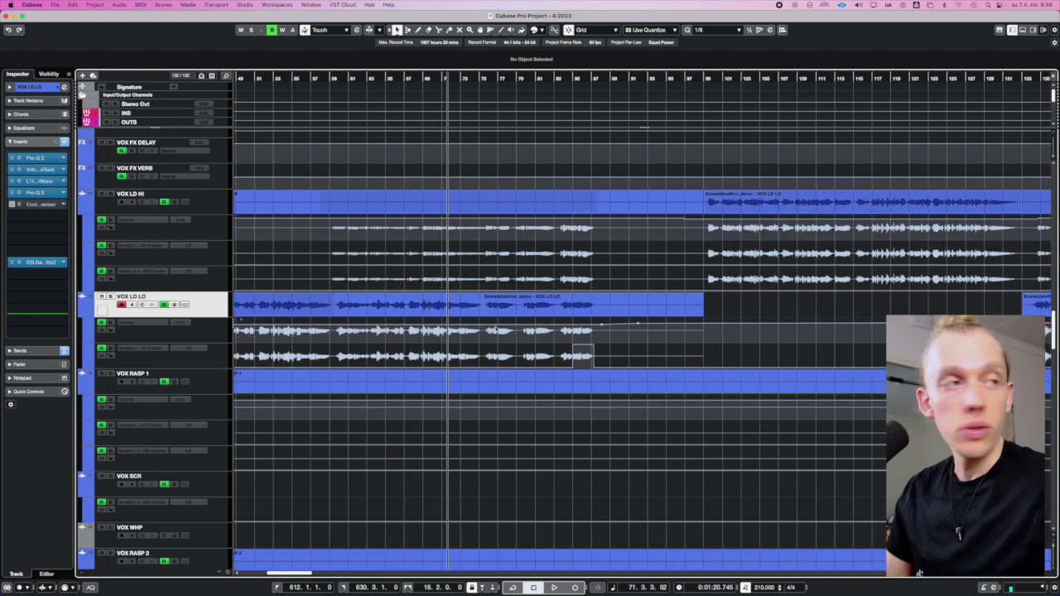
key(h)
key(h)
key(h)
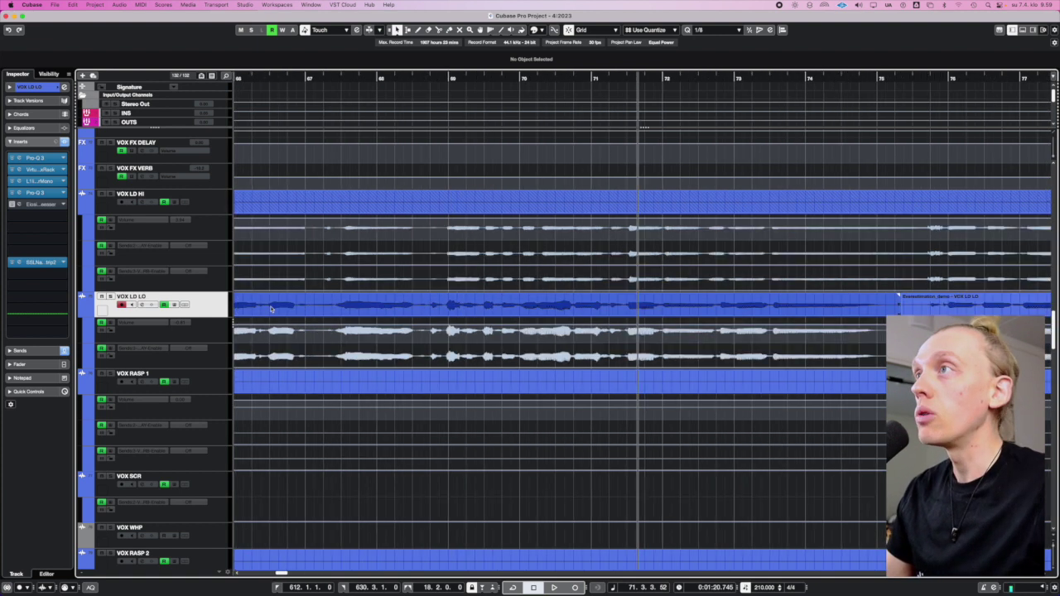
scroll(412, 305, down, 1)
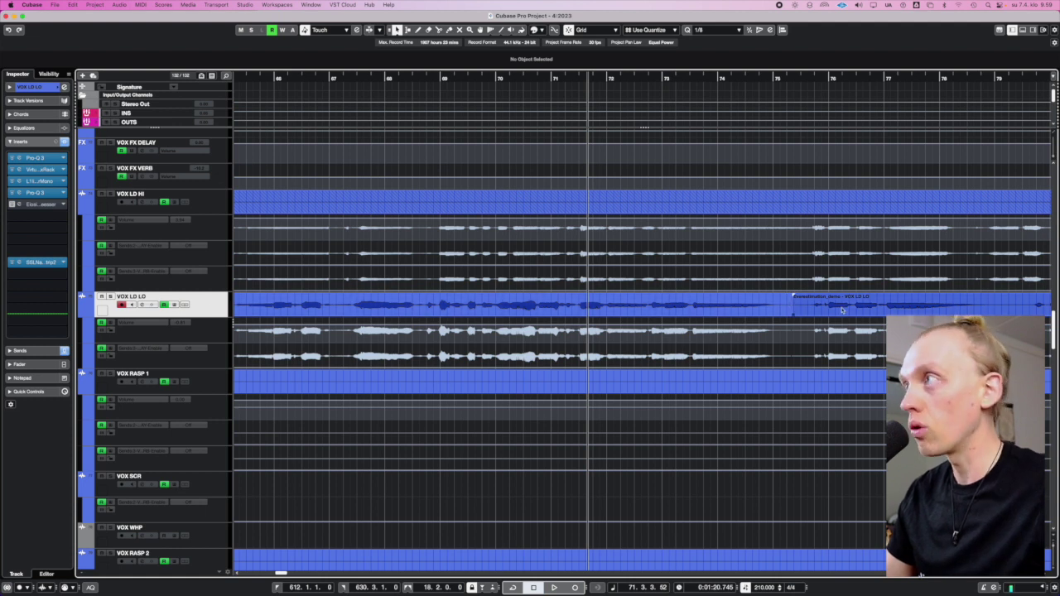
key(s)
scroll(590, 330, right, 2)
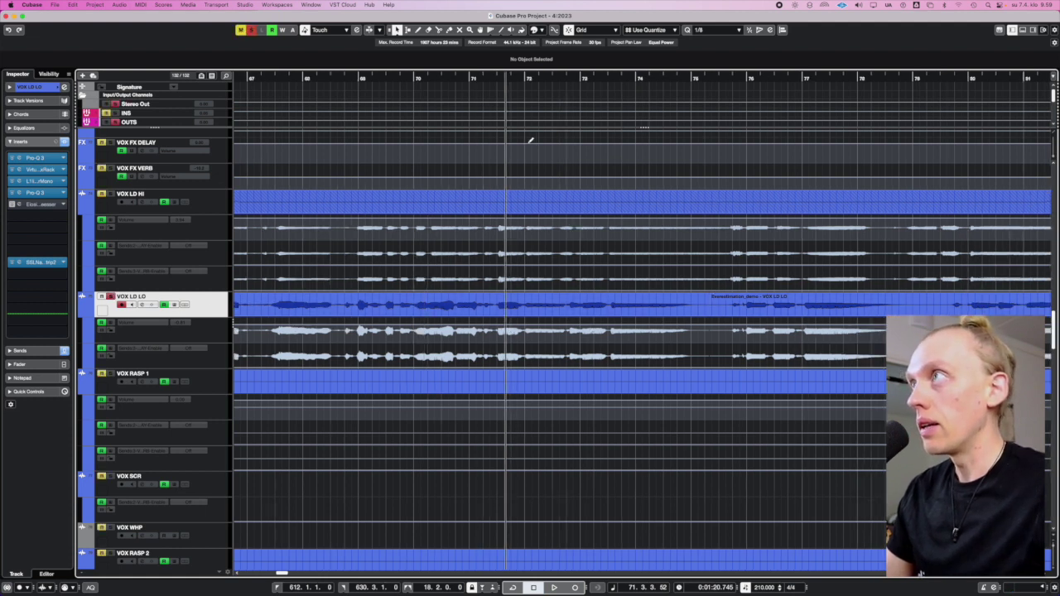
Audition the soloed VOX LD LO vocal from bar 71.
click(471, 77)
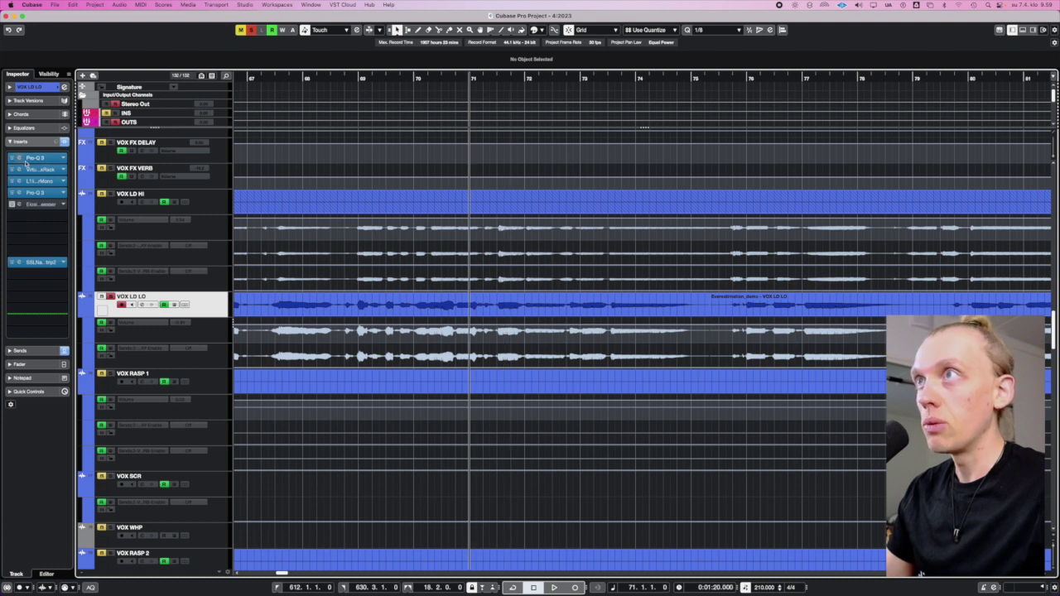
key(space)
key(g)
key(g)
key(g)
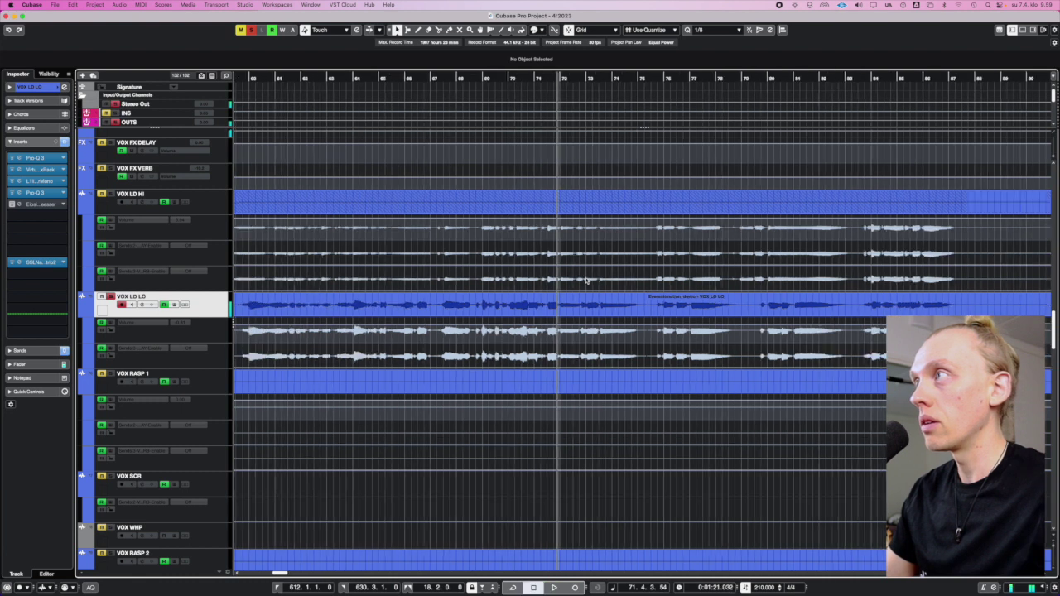
key(g)
key(g)
key(space)
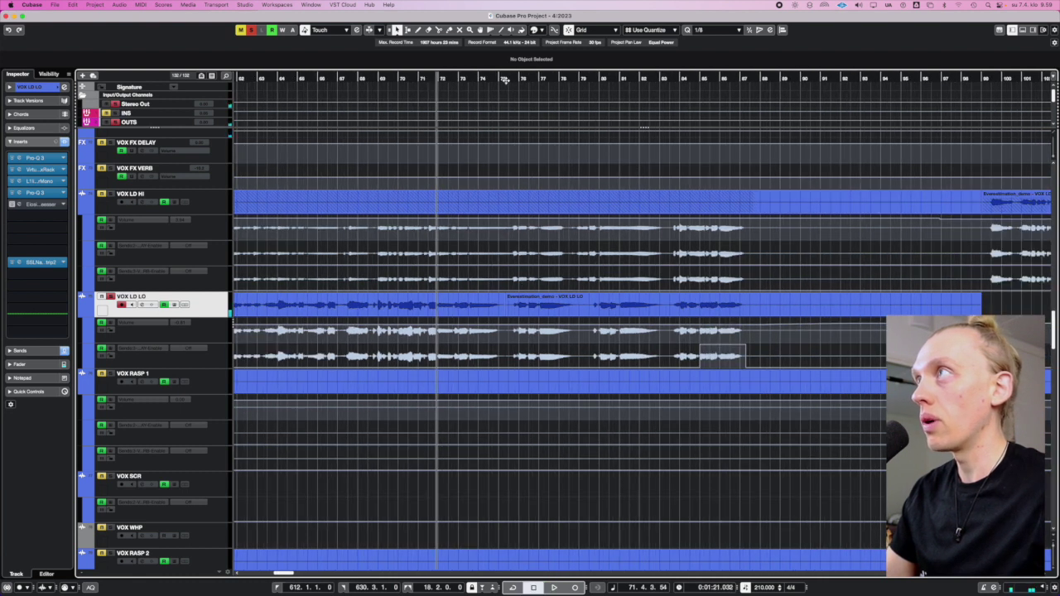
Audition the soloed VOX LD LO vocal from the start of its second event, just after bar 75.
click(506, 83)
scroll(598, 187, right, 4)
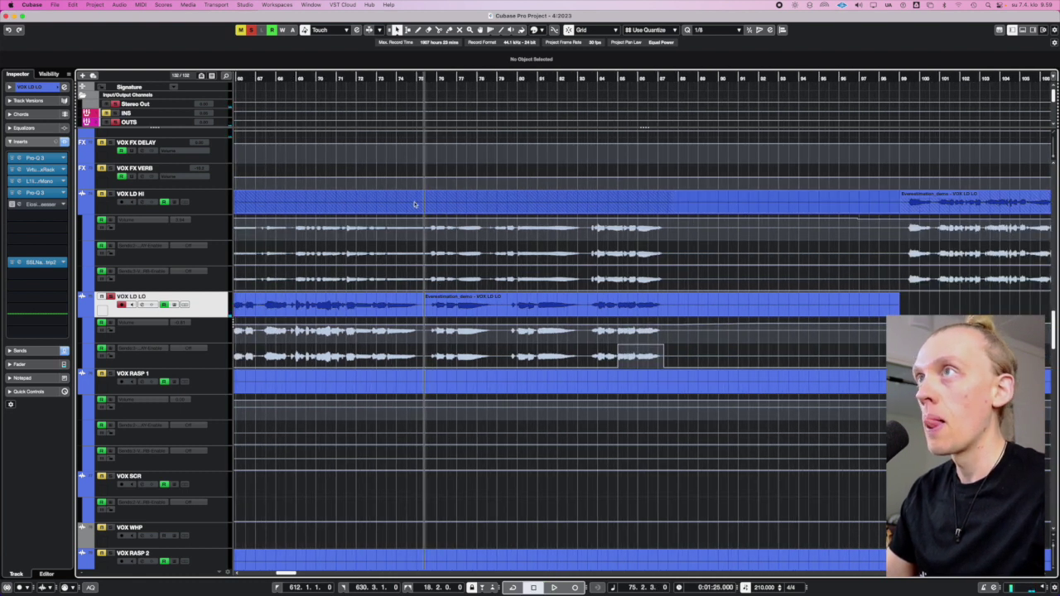
key(space)
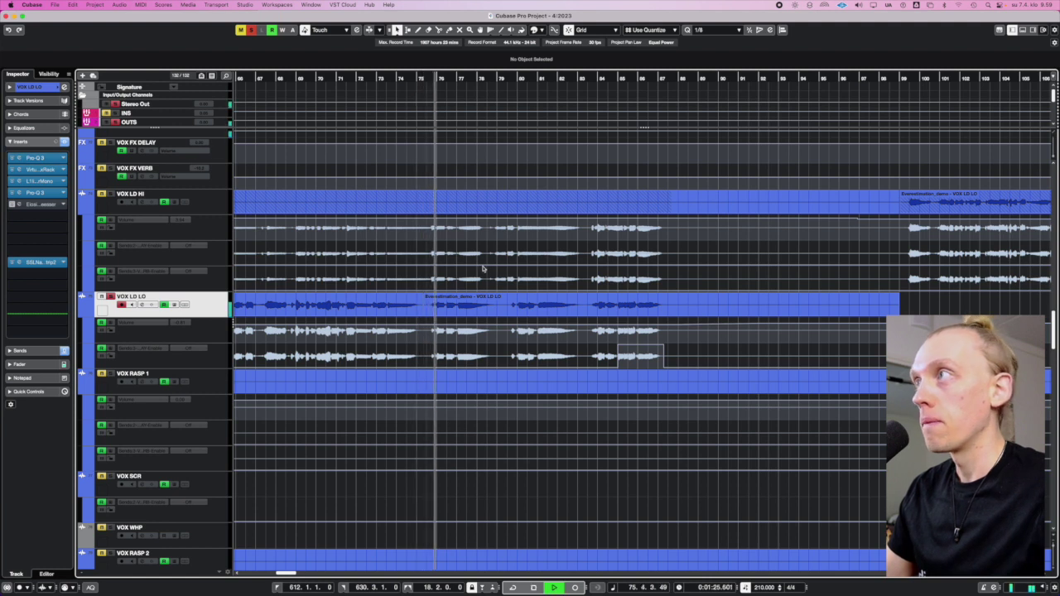
scroll(580, 261, up, 2)
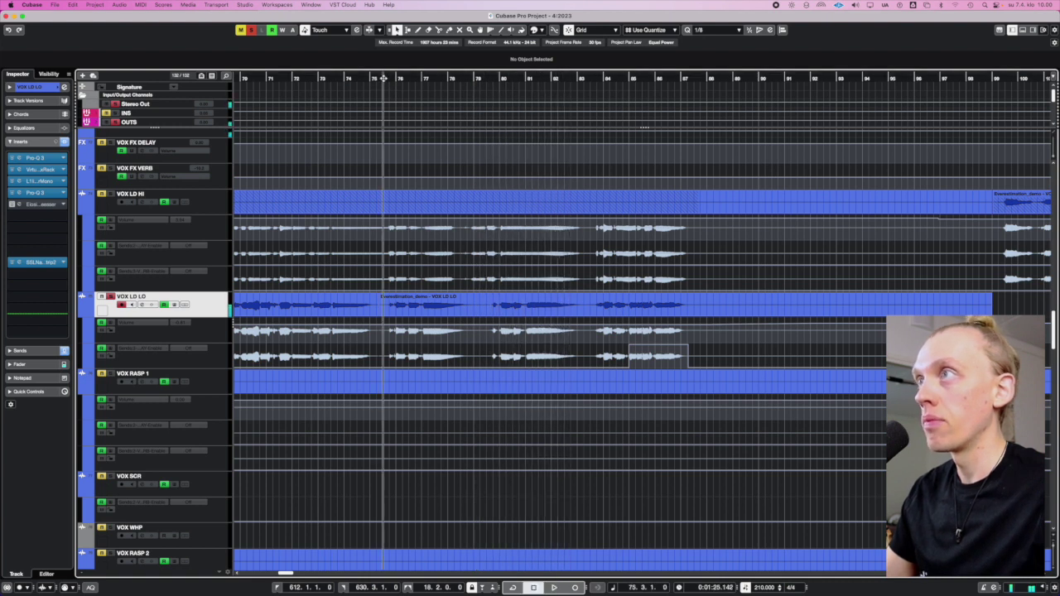
key(space)
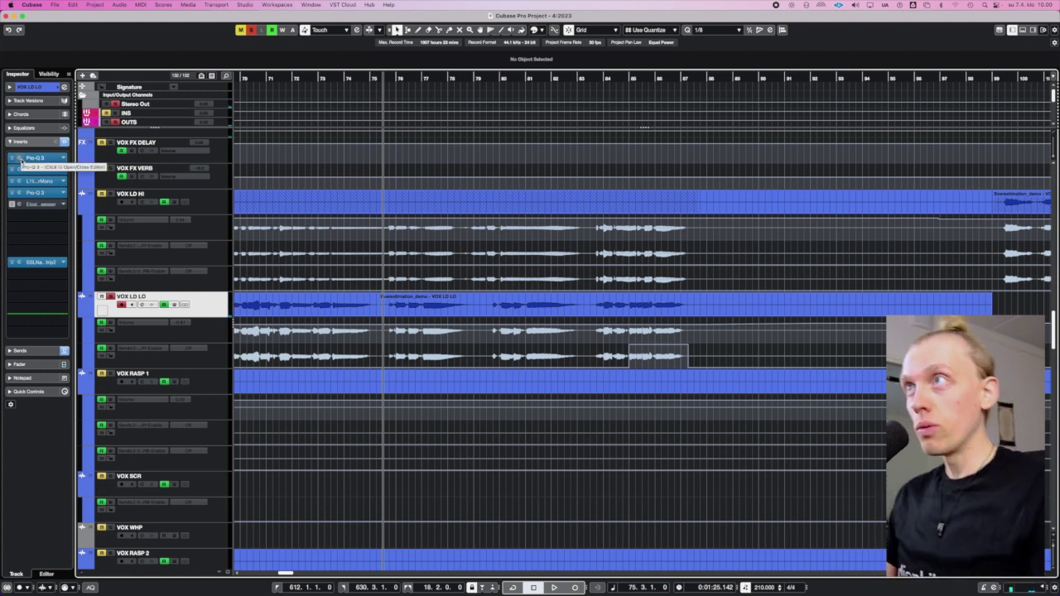
Open the first Pro-Q 3 insert of the VOX LD LO track.
click(33, 158)
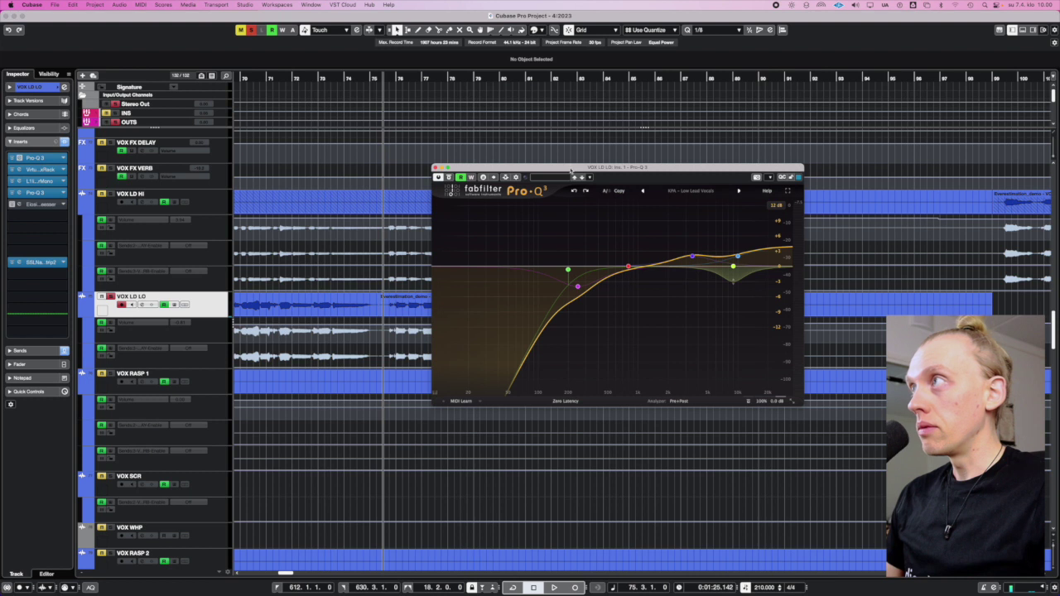
drag(644, 165, 645, 166)
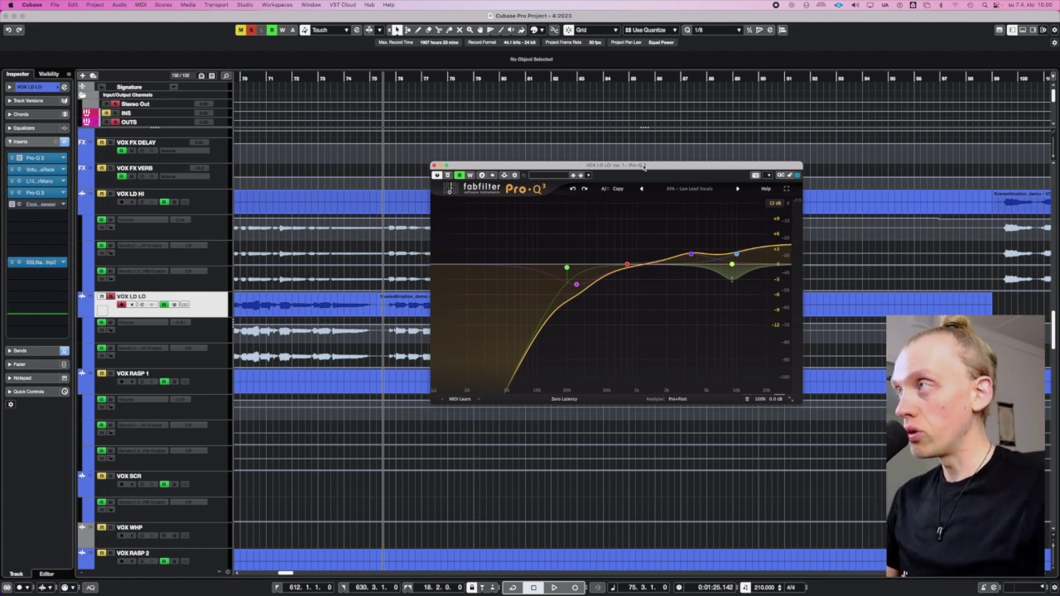
drag(645, 167, 644, 169)
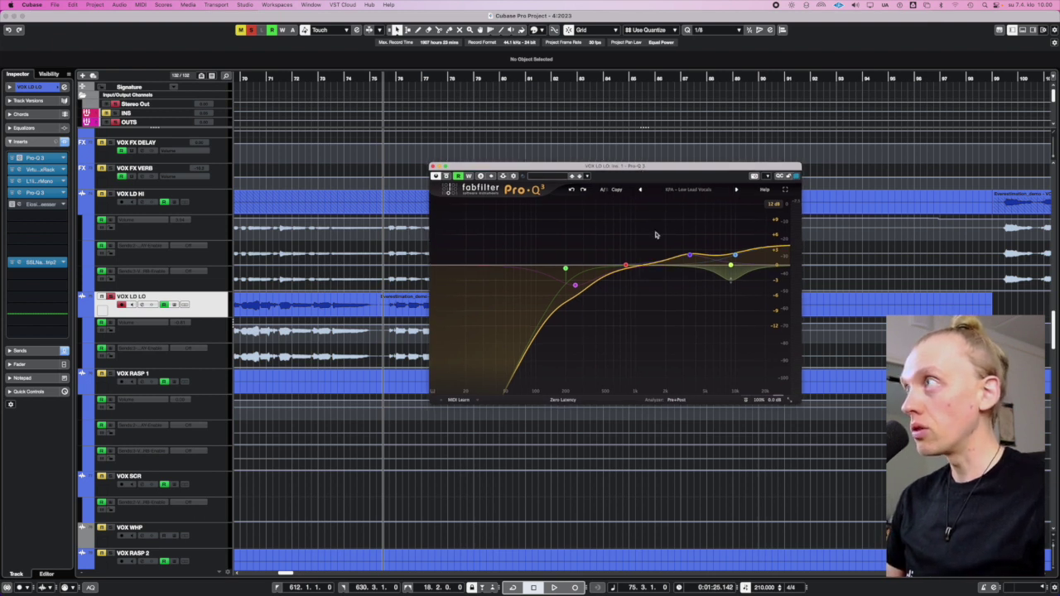
Browse the KPA - Heavy Vocals presets in Pro-Q 3 without loading a different one.
click(661, 192)
key(Escape)
click(678, 191)
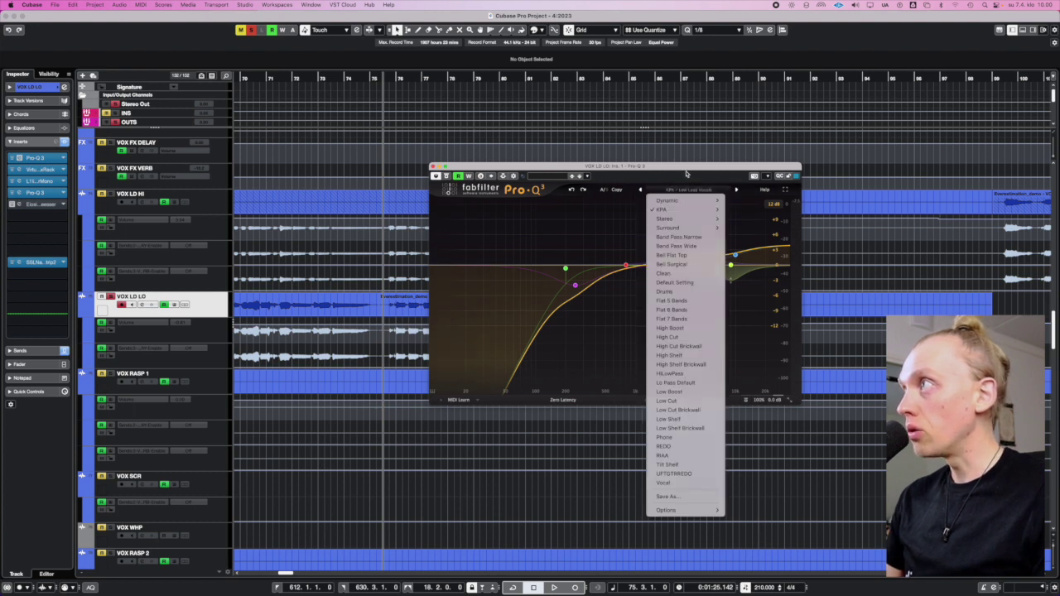
mouse_move(699, 211)
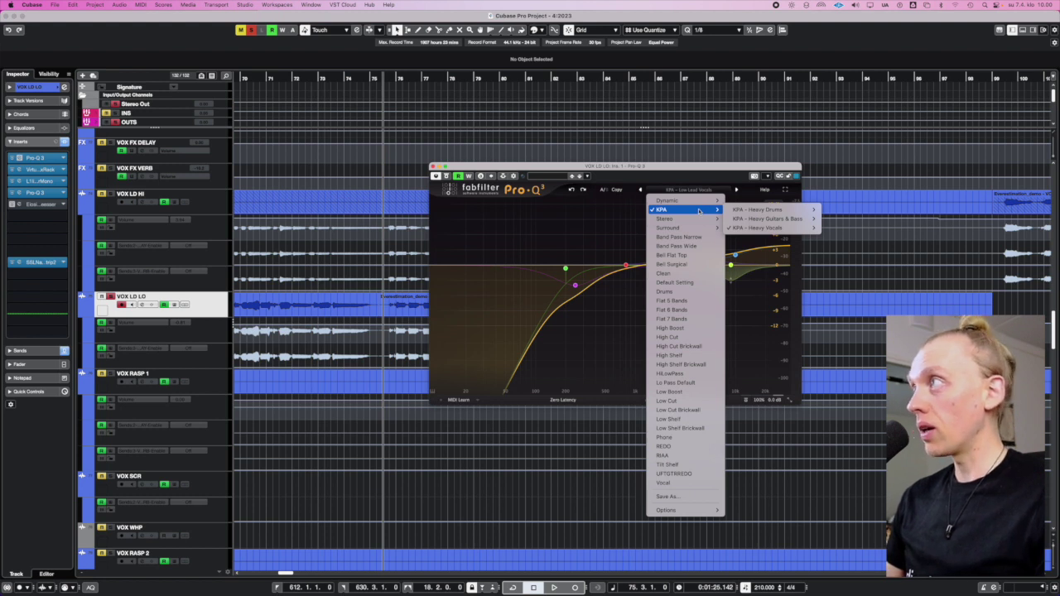
mouse_move(756, 227)
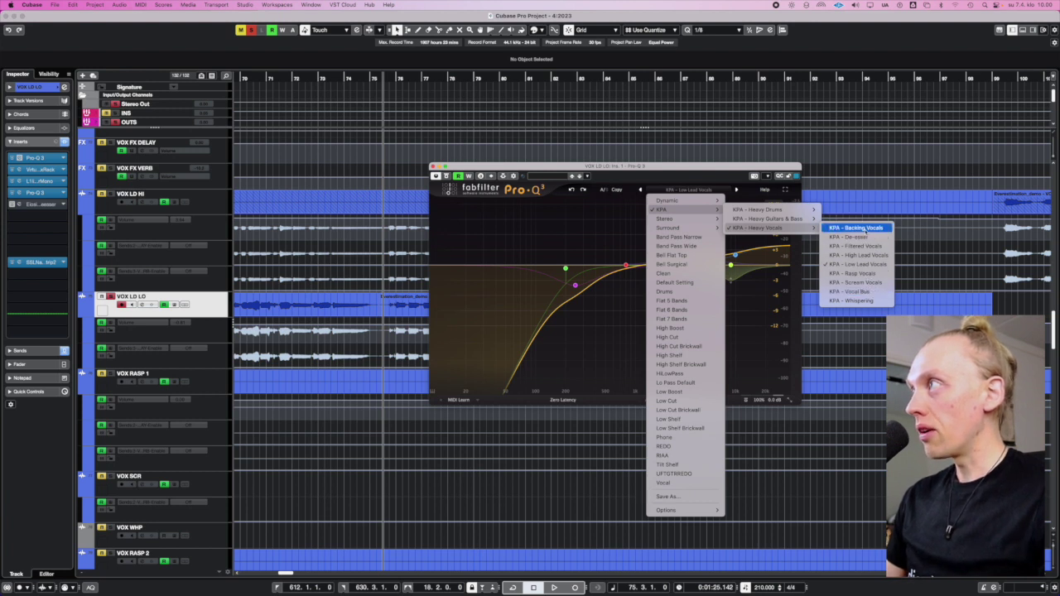
mouse_move(779, 206)
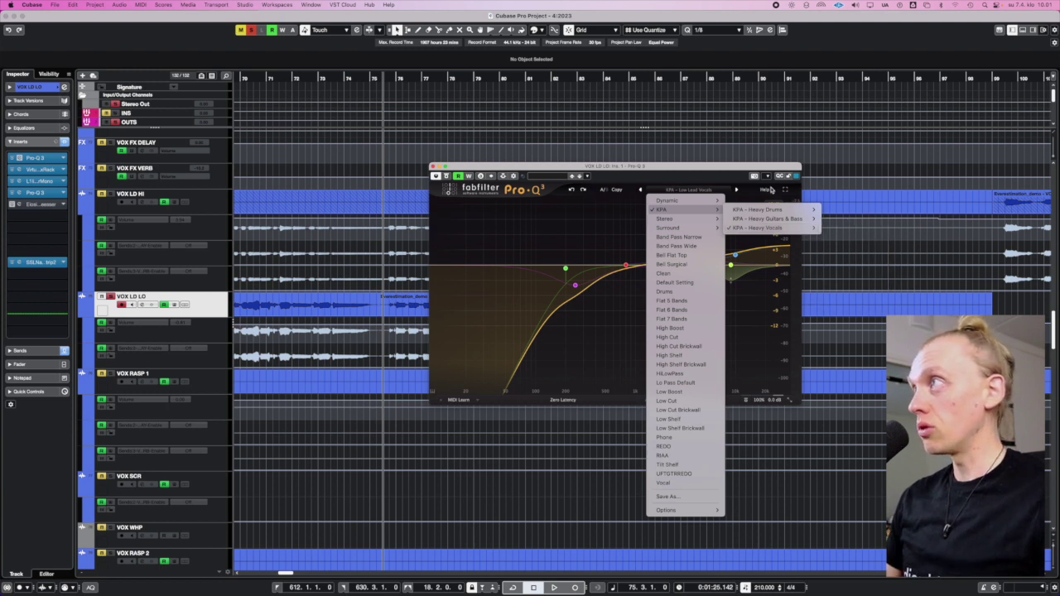
click(701, 182)
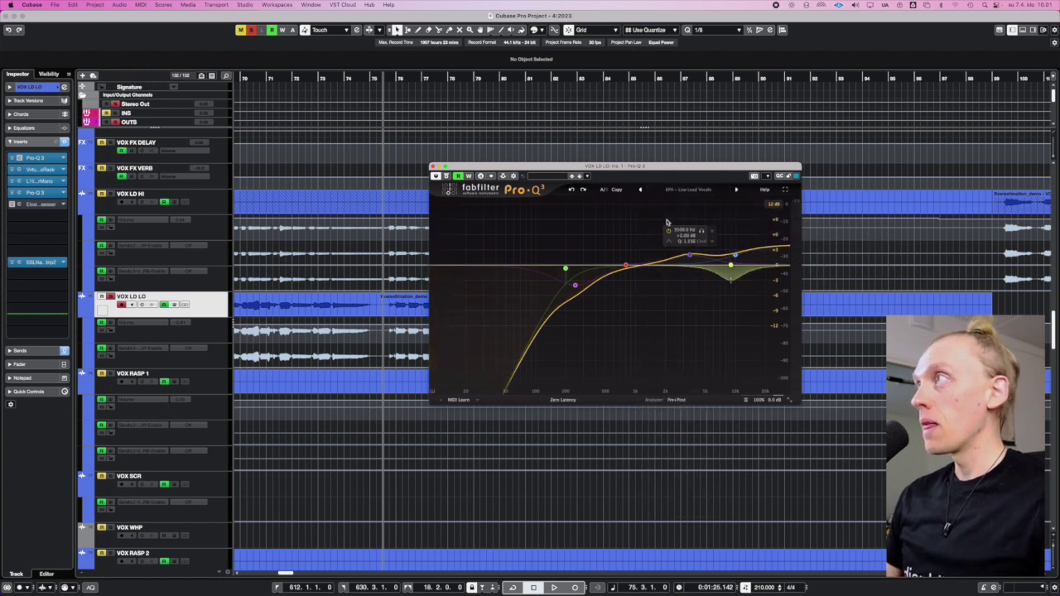
Check the Pro-Q 3 preset list again and examine the low-mid cut and upper-mid boost bands of the curve.
drag(636, 172, 634, 178)
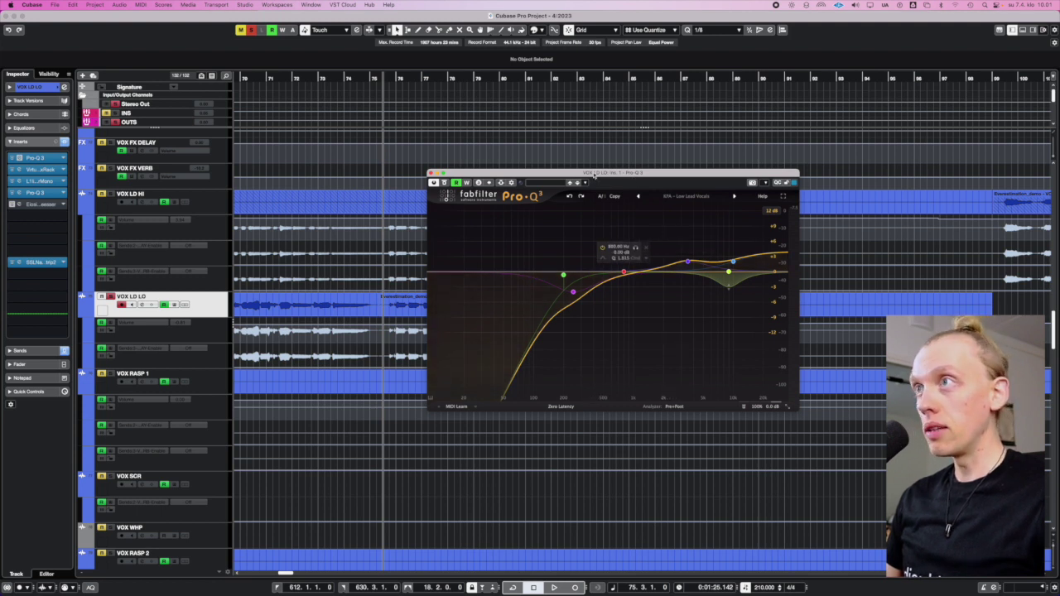
drag(594, 173, 590, 182)
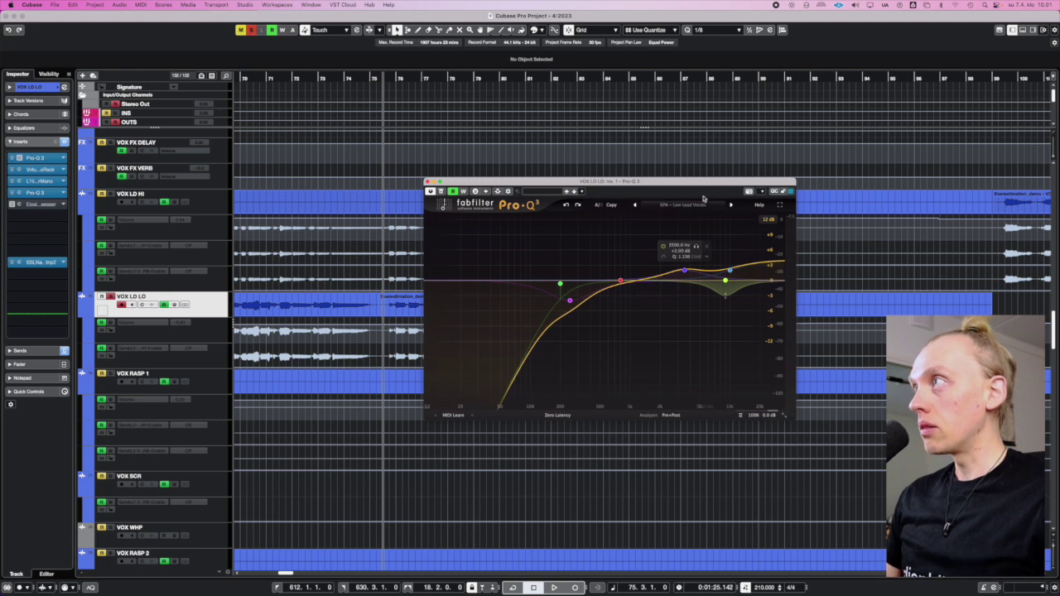
drag(626, 188, 622, 186)
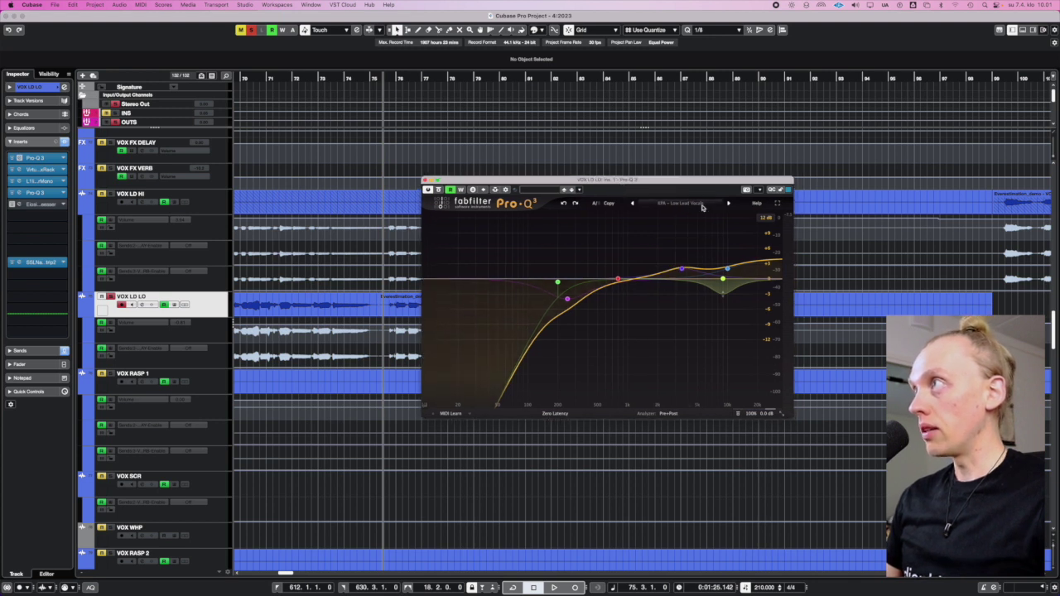
click(678, 206)
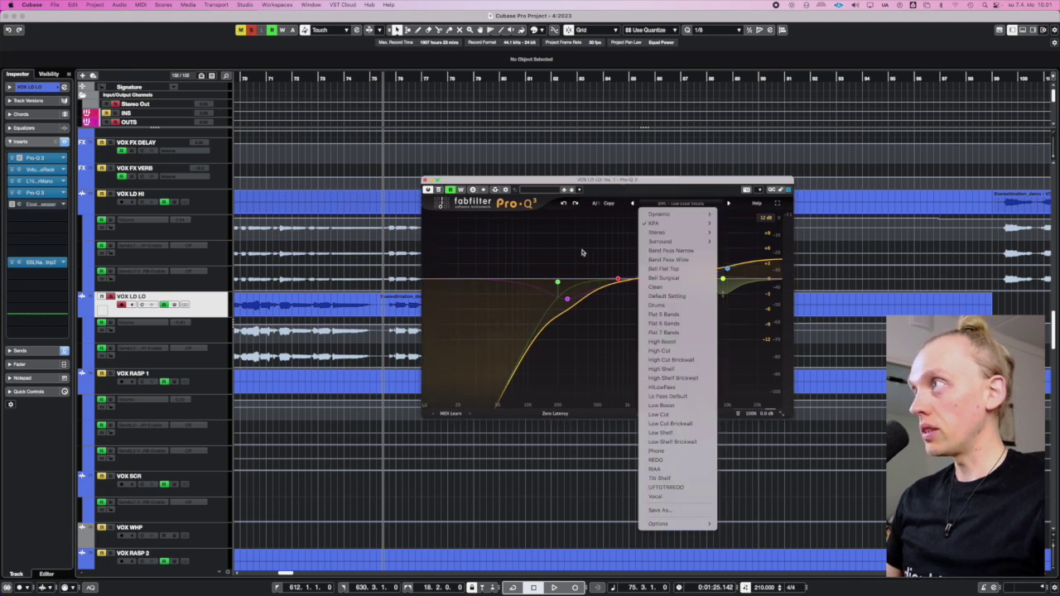
click(580, 250)
click(568, 299)
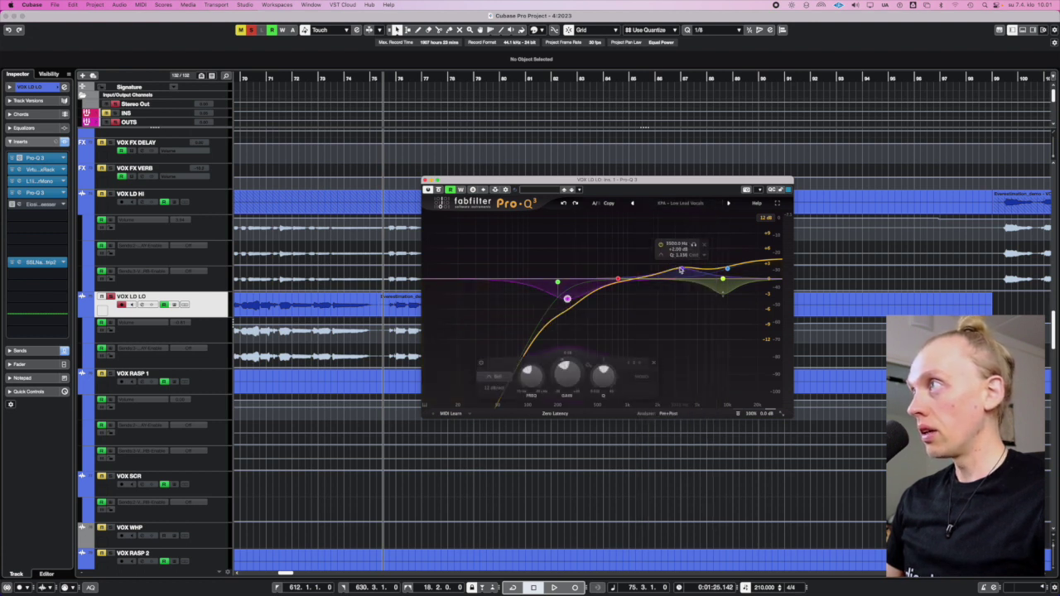
click(681, 270)
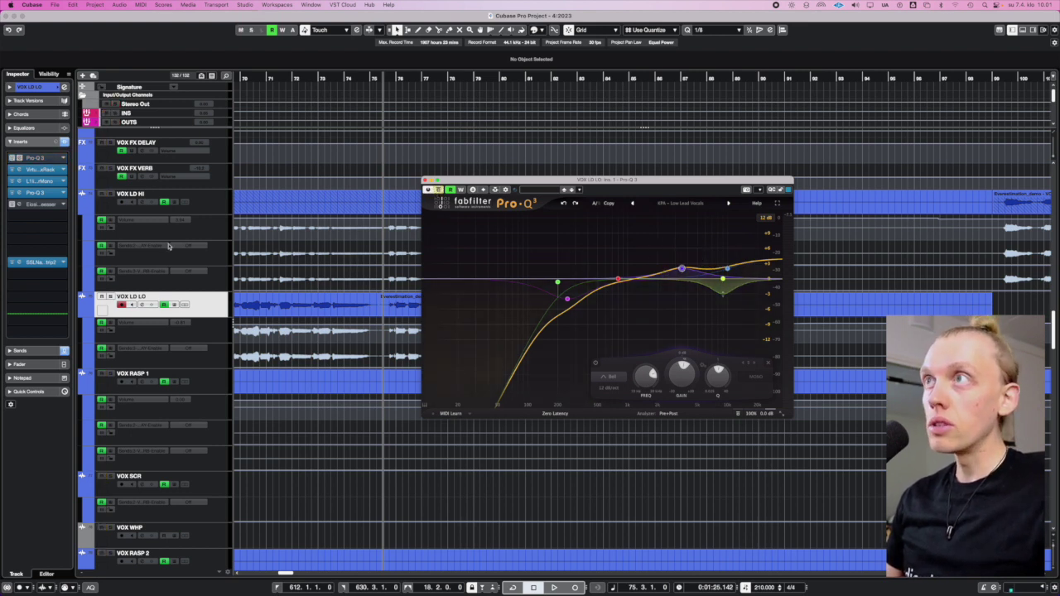
Bypass both Pro-Q 3 inserts on VOX LD LO and audition the vocal without them.
click(11, 192)
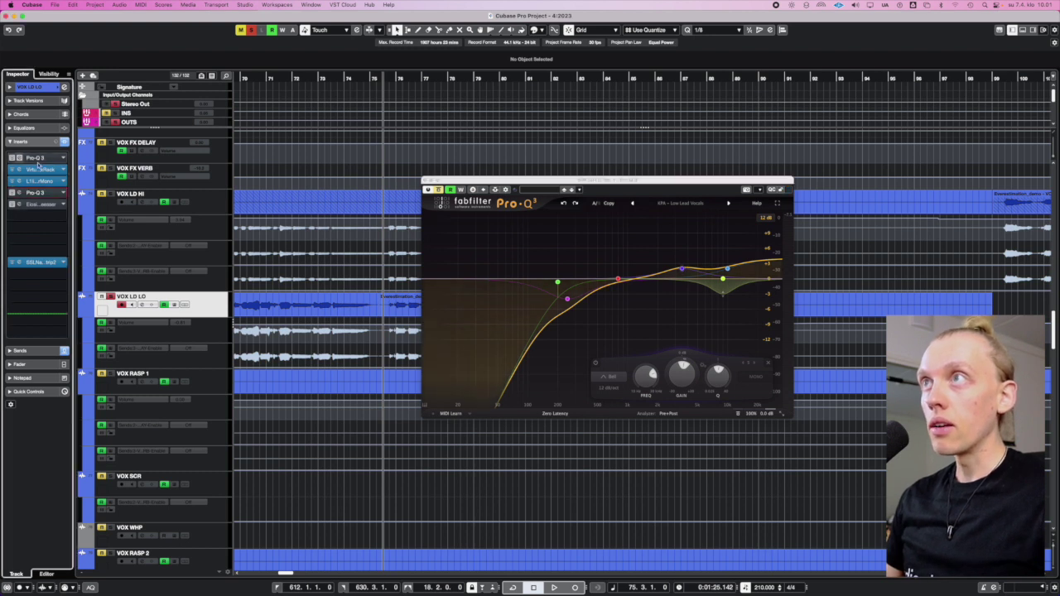
click(500, 179)
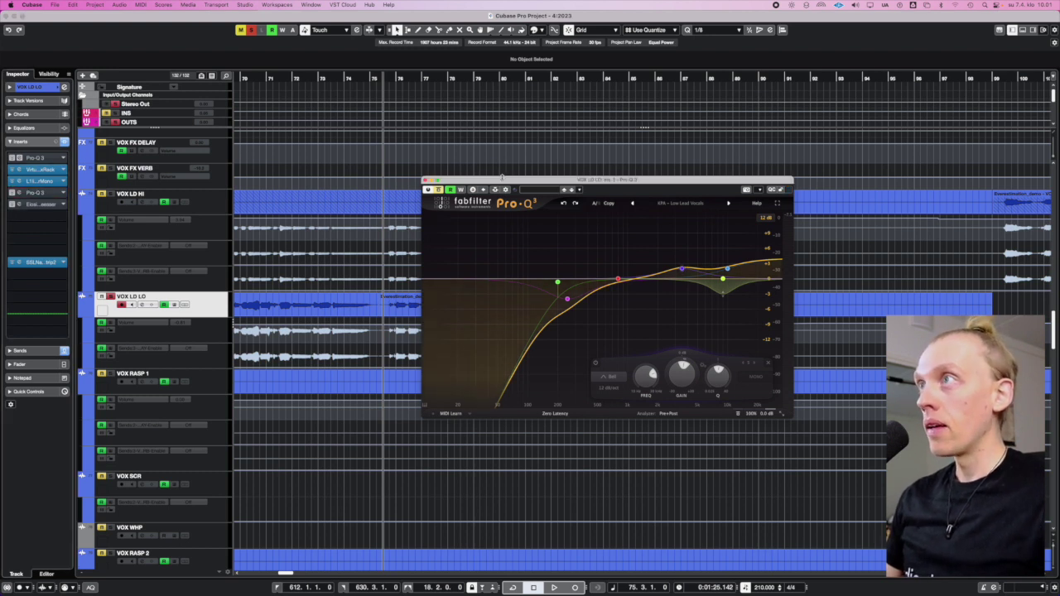
key(space)
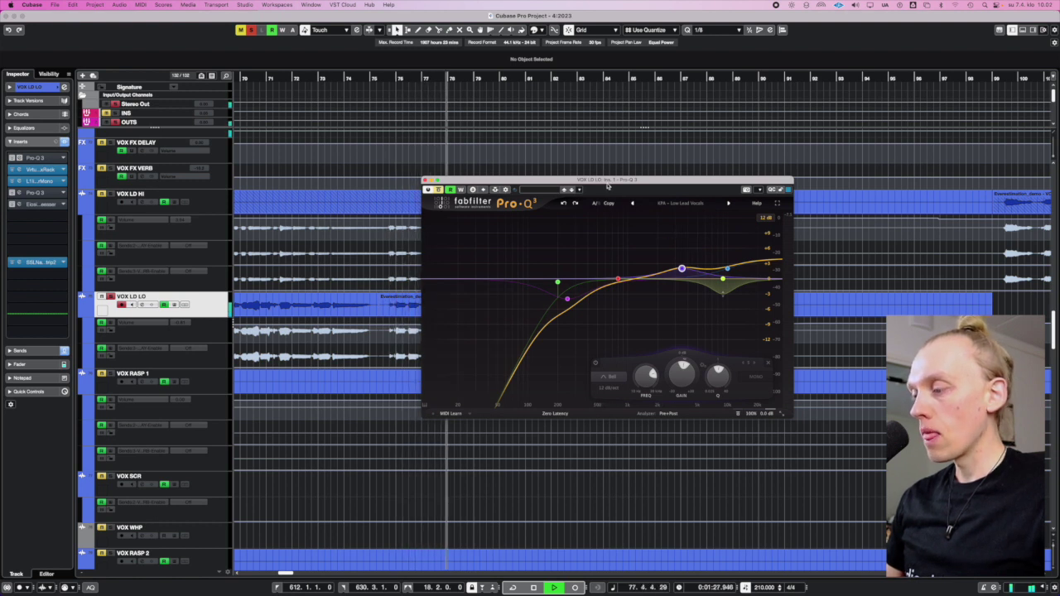
key(space)
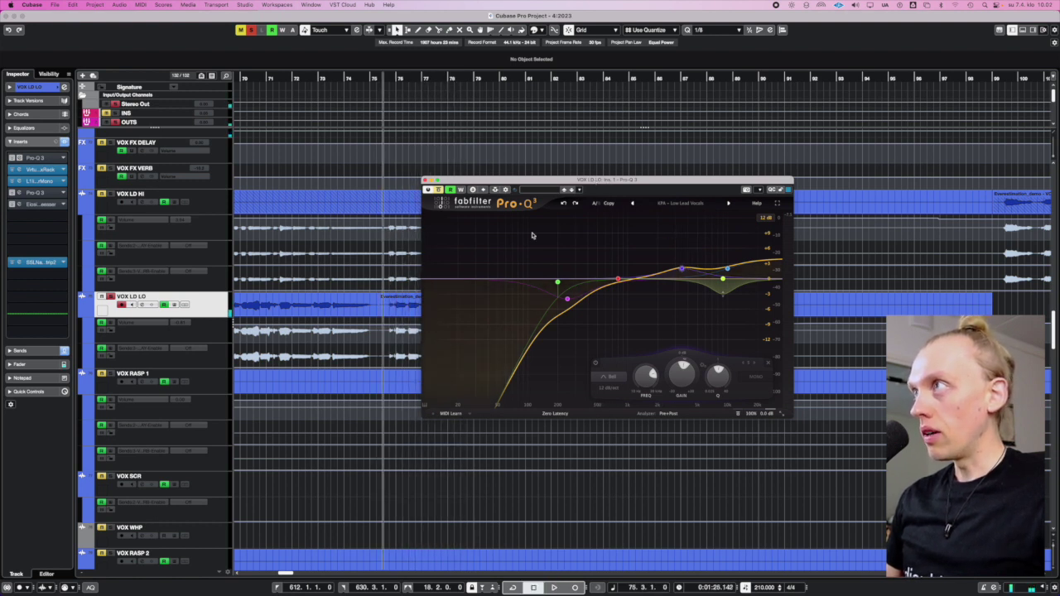
Re-enable the first Pro-Q 3 insert and examine its low-cut and low-mid cut bands.
click(463, 229)
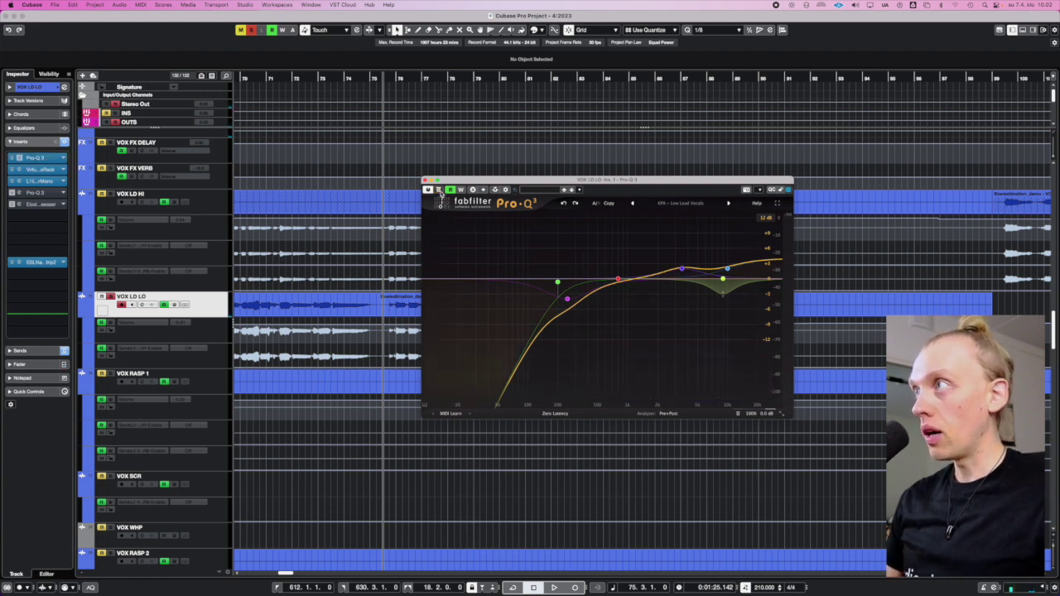
mouse_move(561, 286)
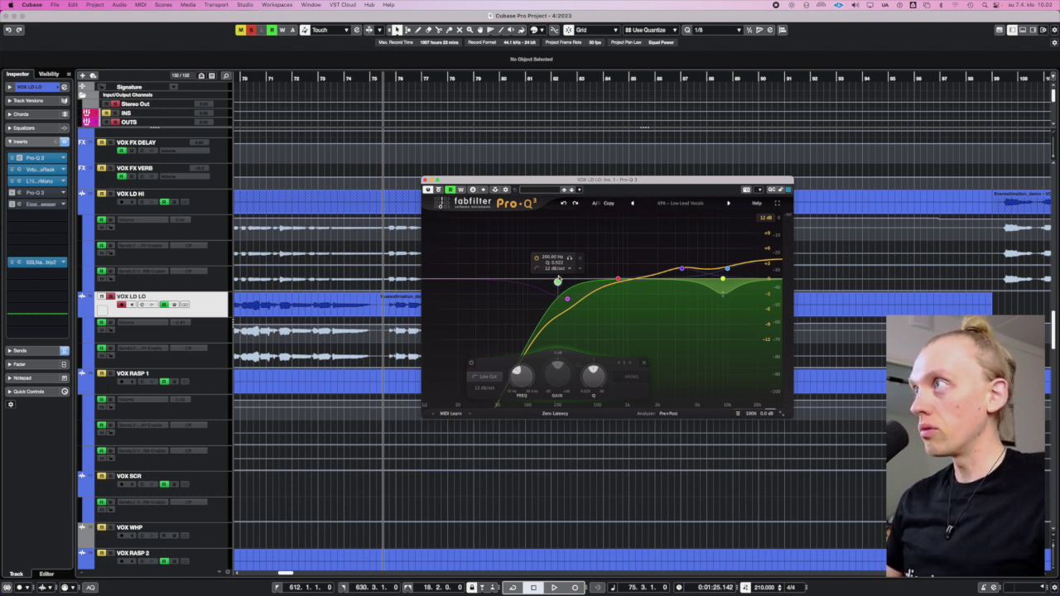
click(568, 299)
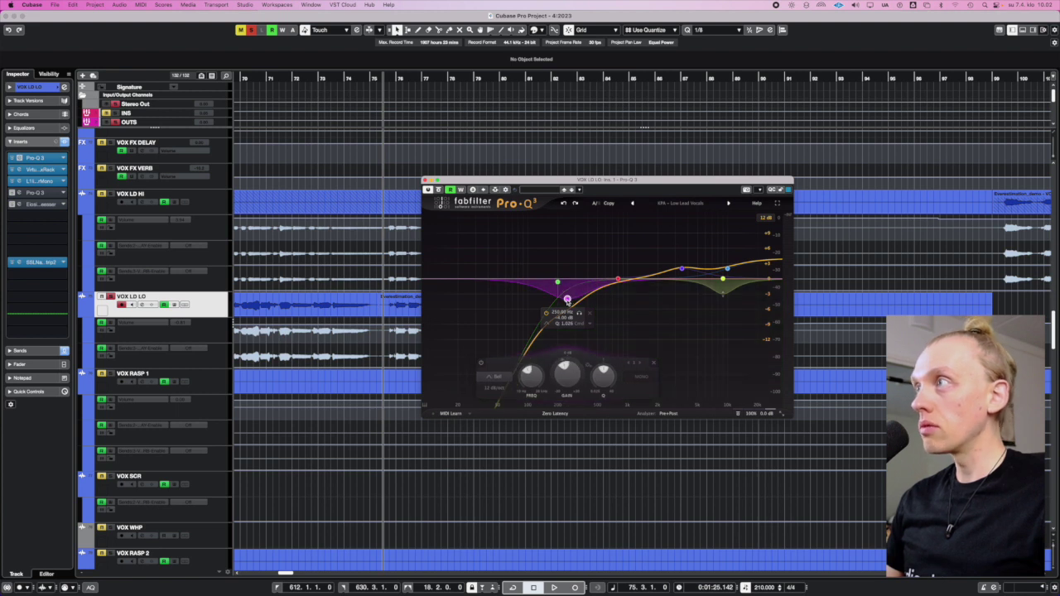
Play the vocal while soloing the low-mid cut band and nudging it slightly higher in frequency.
key(space)
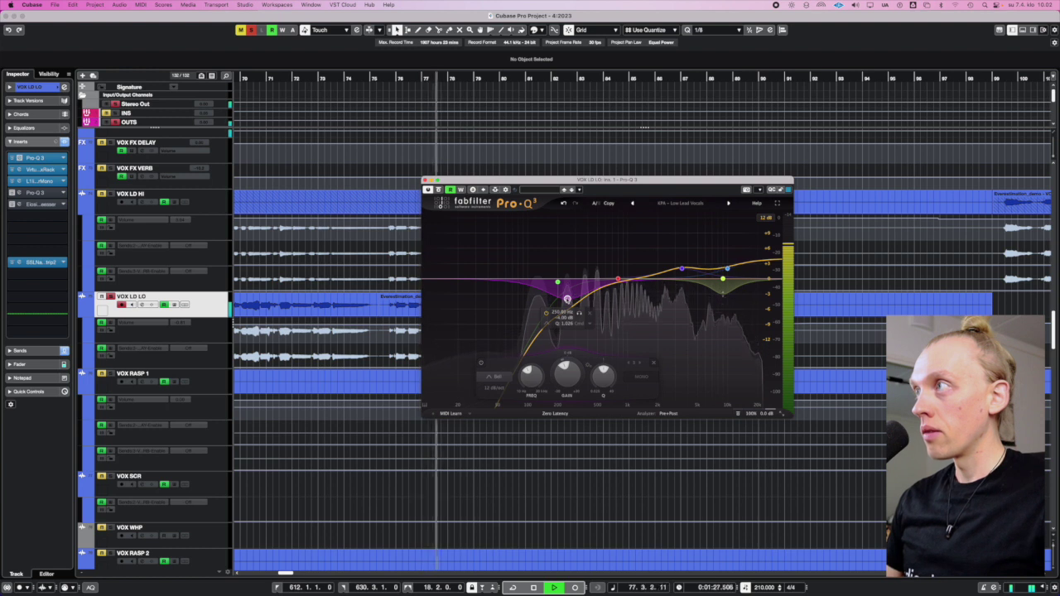
key(space)
key(space)
drag(578, 314, 582, 316)
key(space)
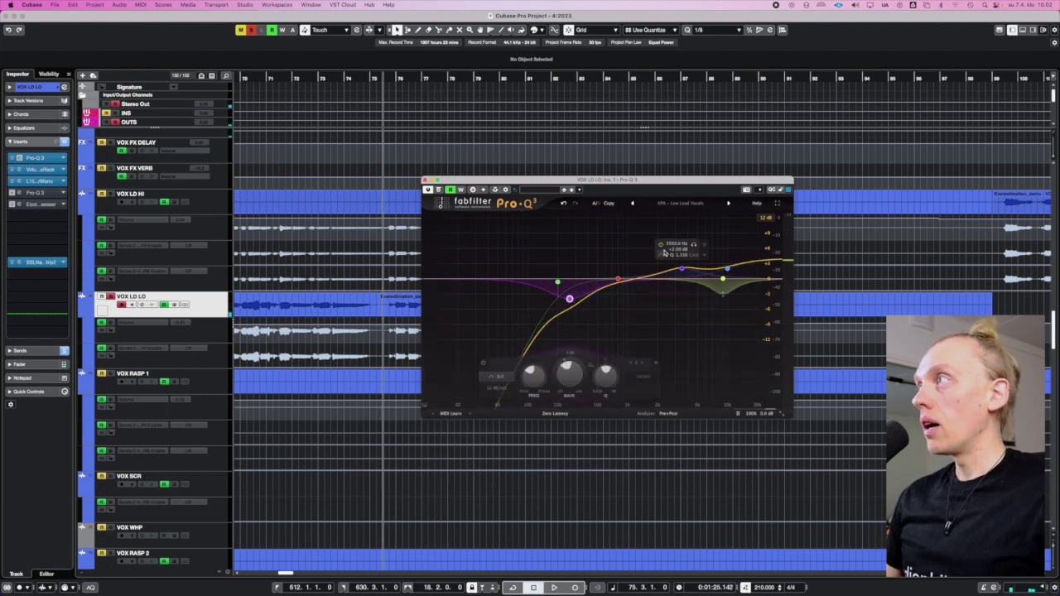
click(470, 339)
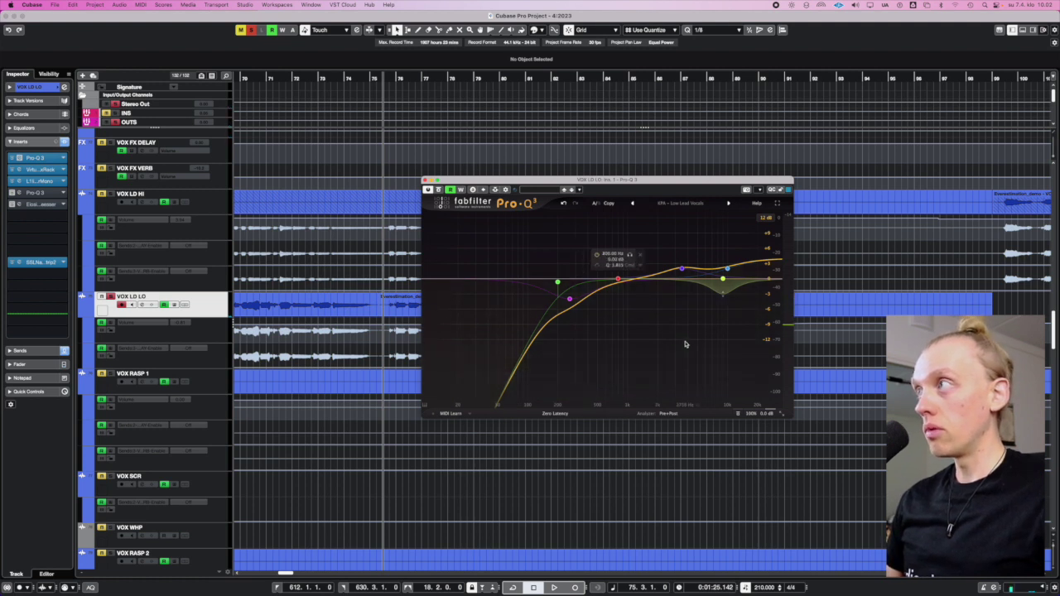
Play the vocal while soloing the upper-mid boost band of the first Pro-Q 3 insert.
click(681, 270)
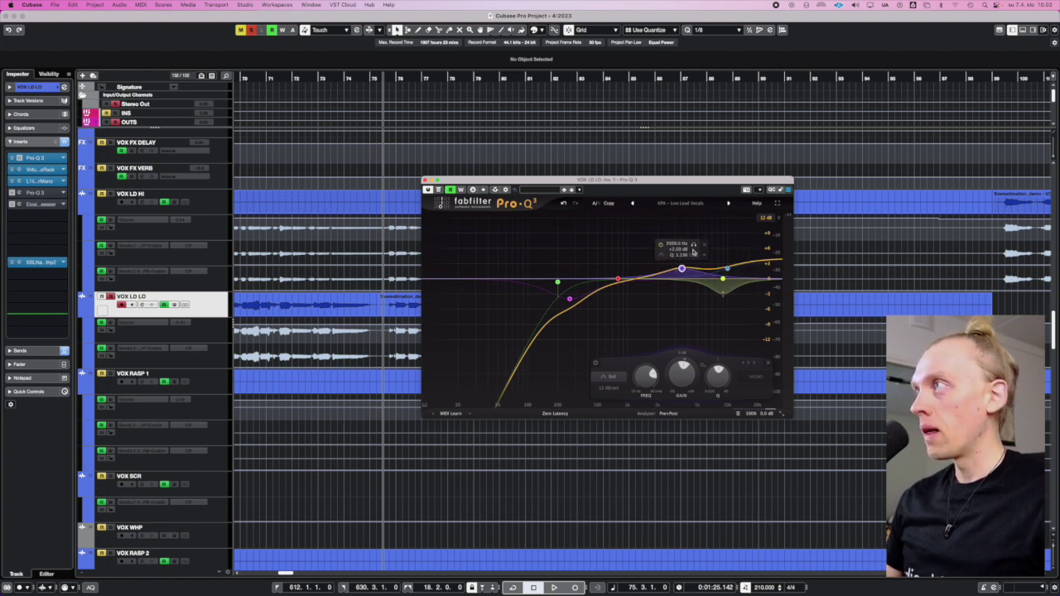
click(693, 247)
key(space)
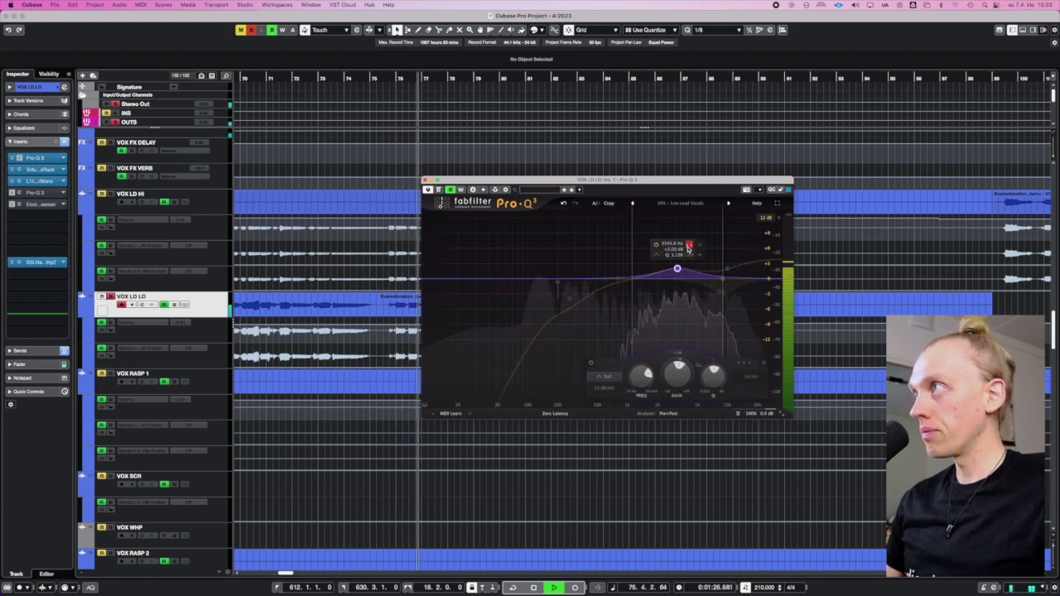
click(691, 252)
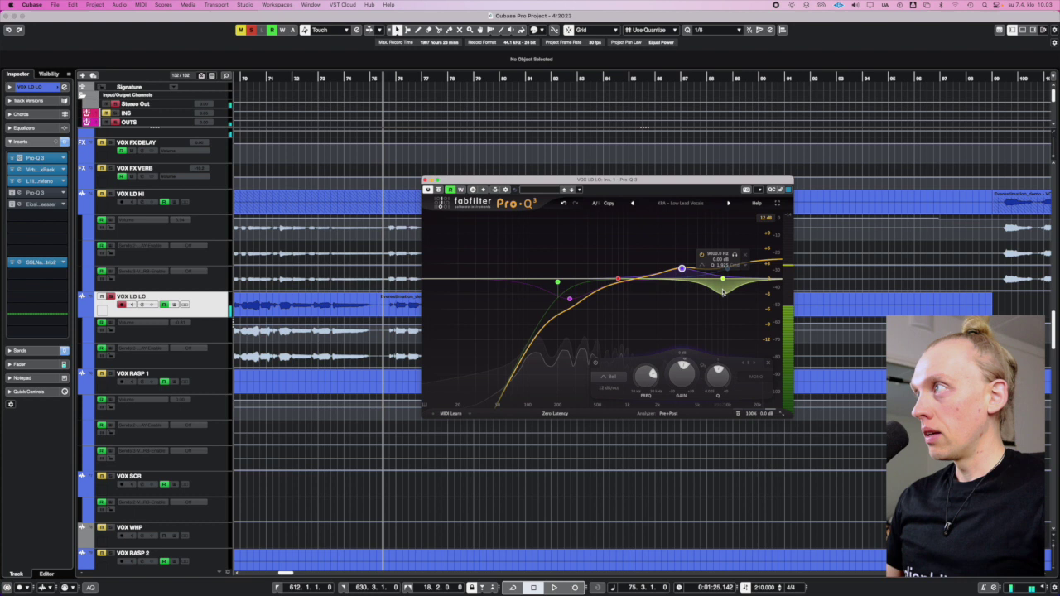
Audition the dynamic 8000 Hz band of the first Pro-Q 3 on its own during playback.
click(727, 269)
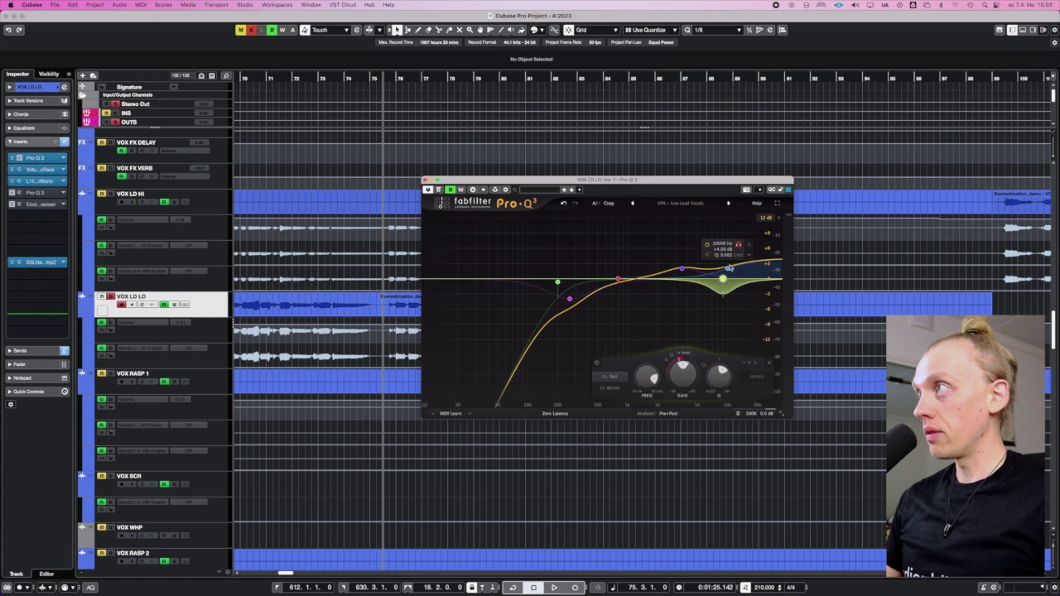
click(735, 256)
key(space)
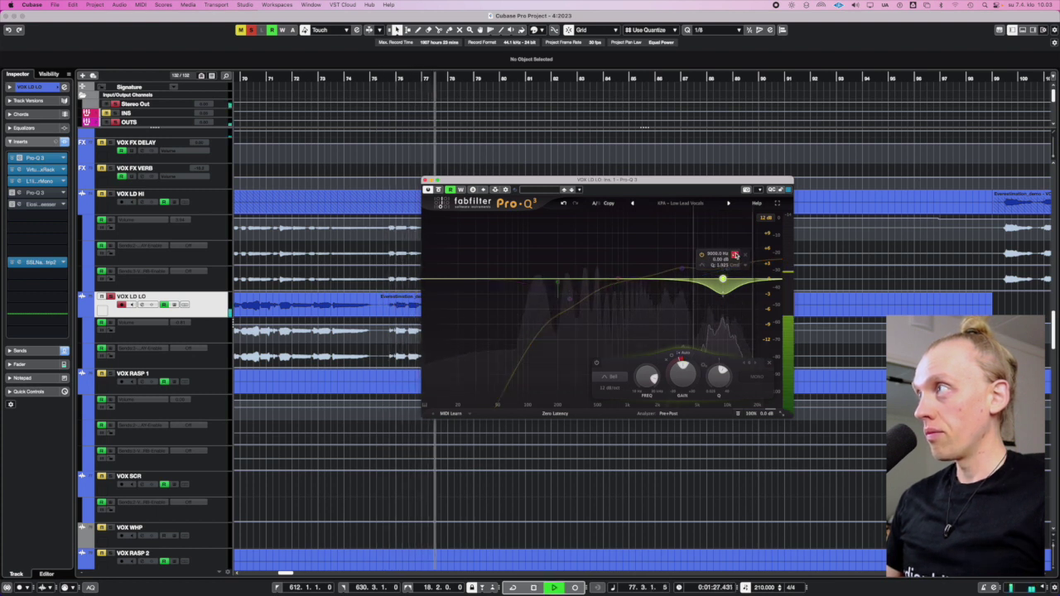
click(734, 256)
key(space)
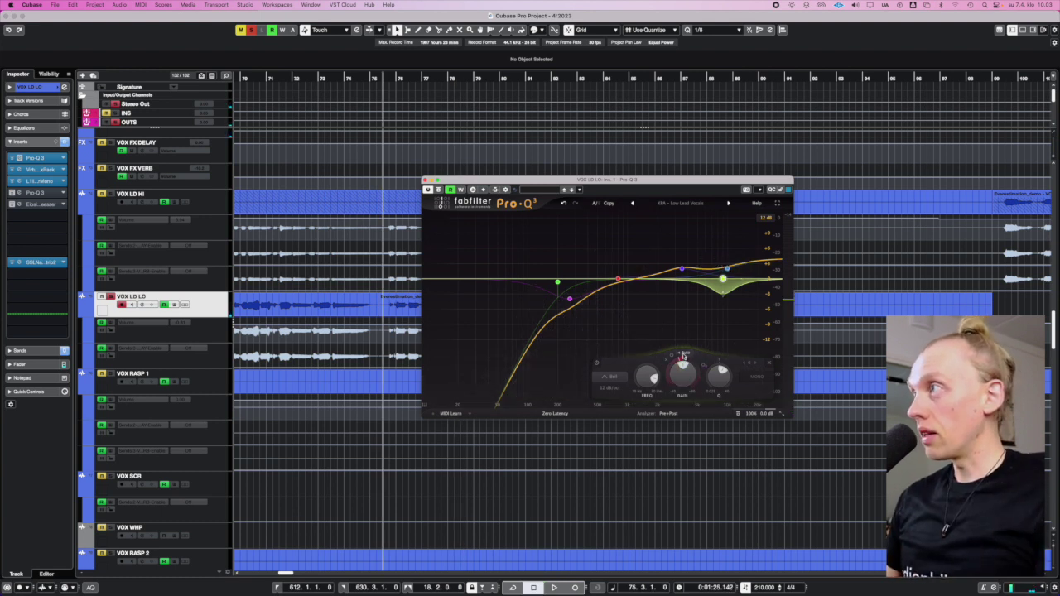
Examine the dynamic gain setting of the 8000 Hz band and close the first Pro-Q 3.
mouse_move(683, 355)
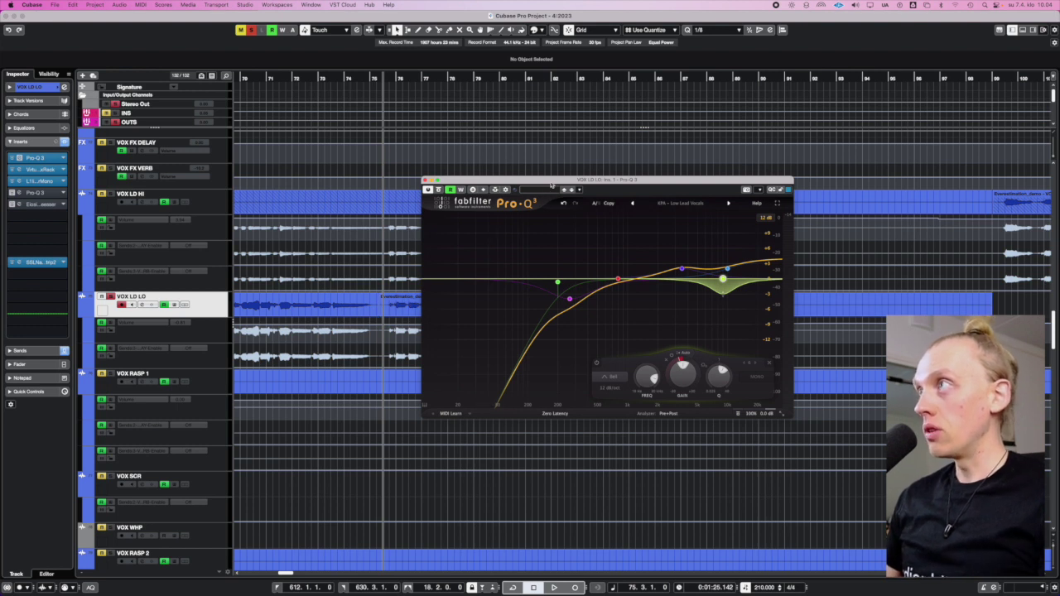
mouse_move(552, 184)
mouse_down()
mouse_move(570, 183)
mouse_move(547, 193)
mouse_up()
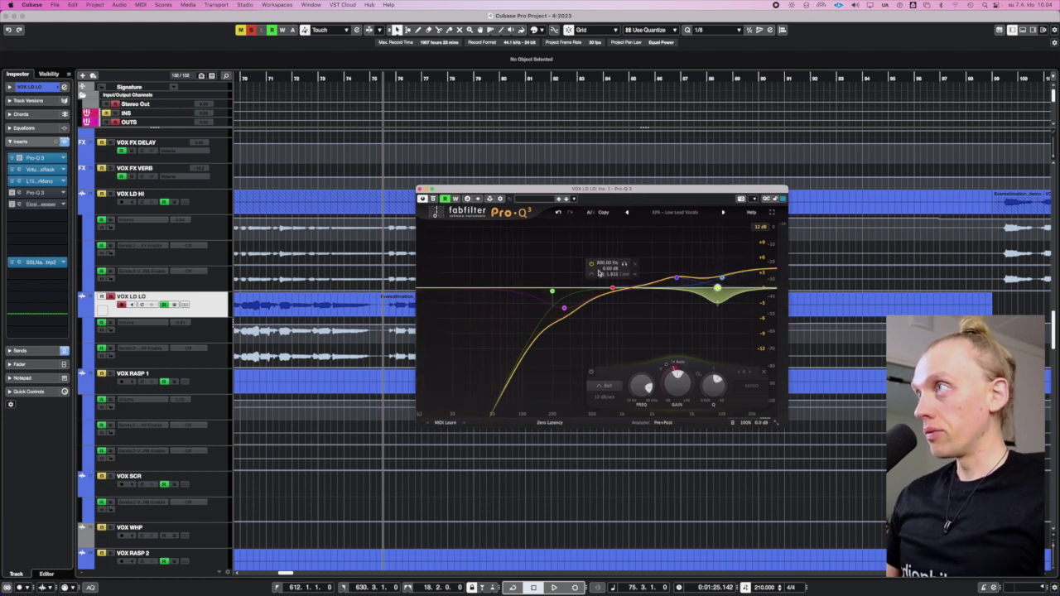
drag(448, 192, 448, 193)
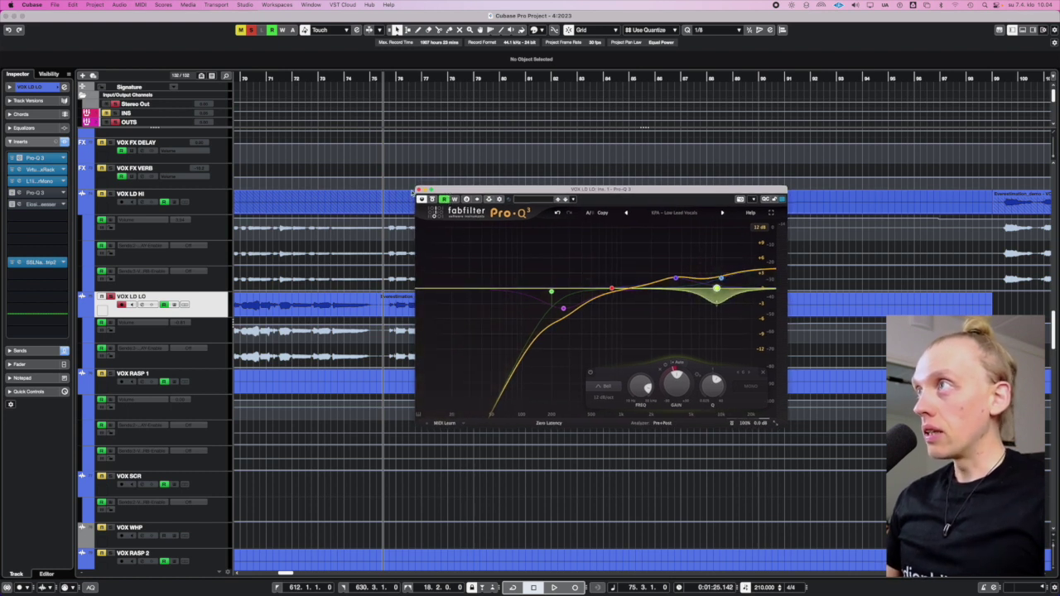
click(419, 190)
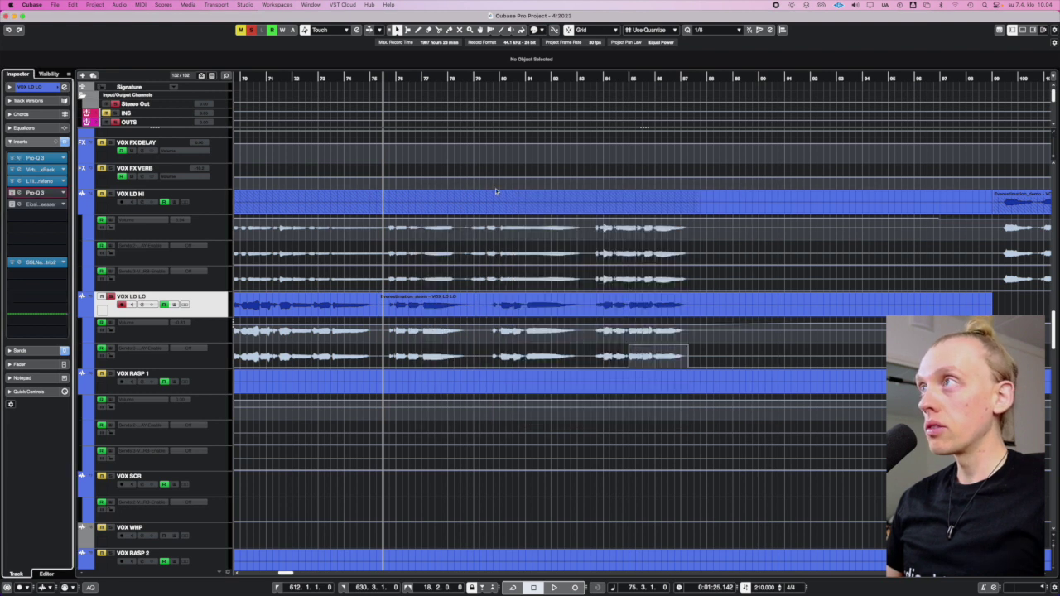
Open the Virtual Mix Rack insert on VOX LD LO, save the project and examine the rack's four modules.
click(20, 170)
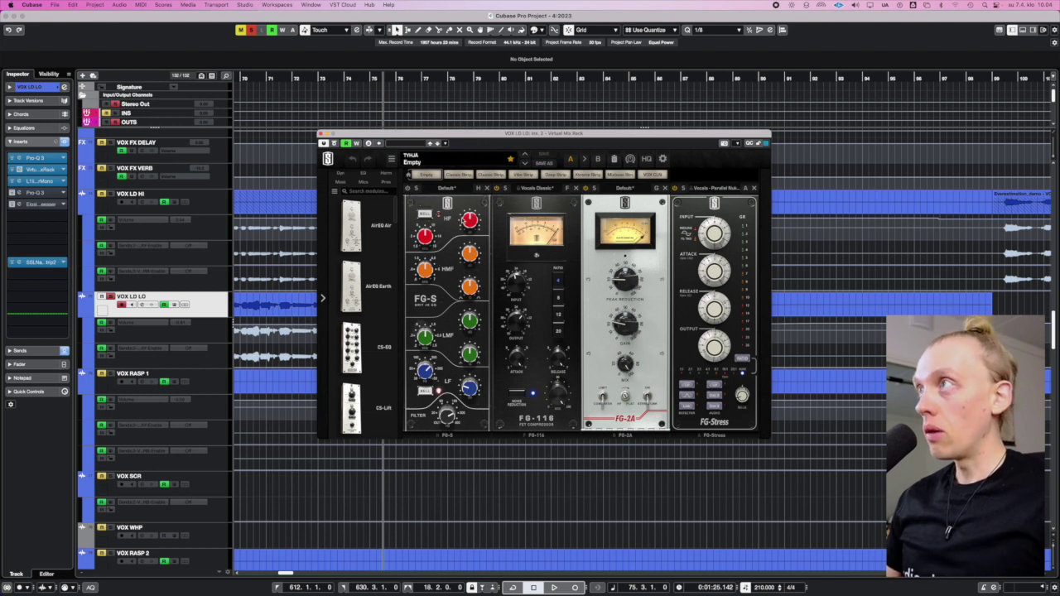
key(super+s)
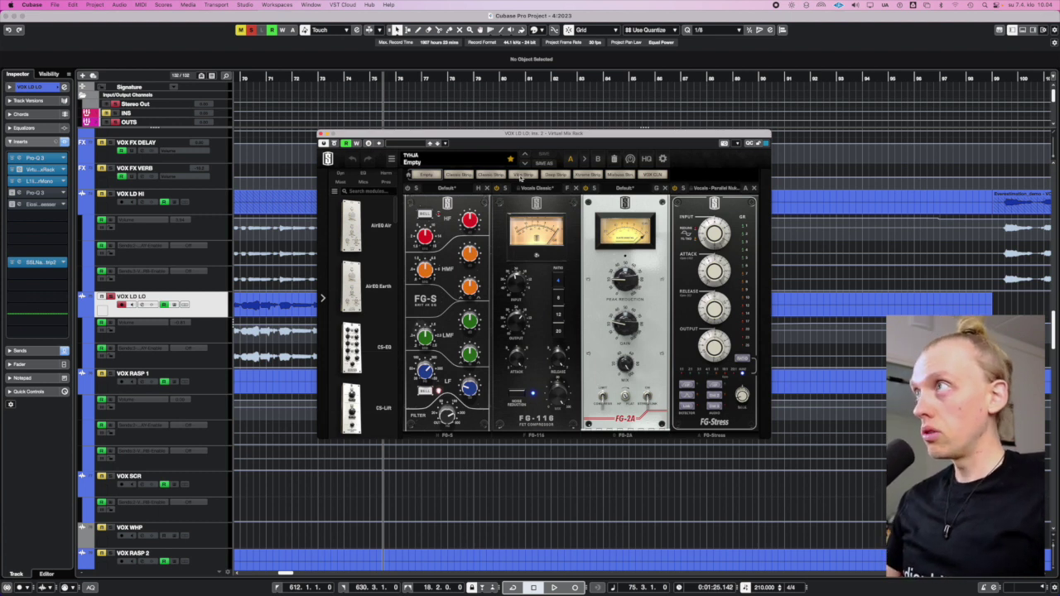
drag(530, 135, 522, 133)
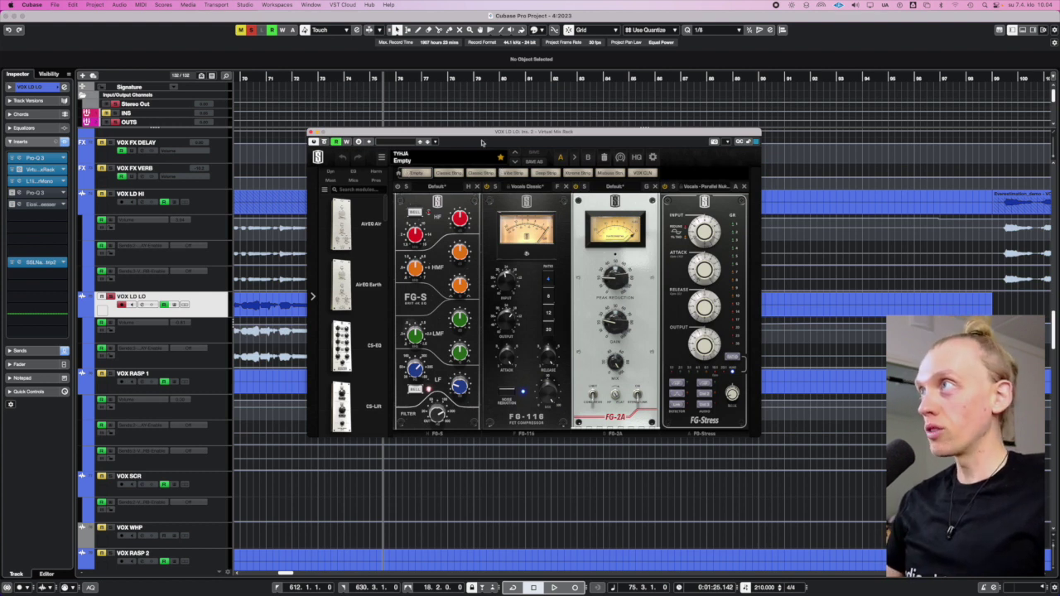
drag(535, 131, 542, 133)
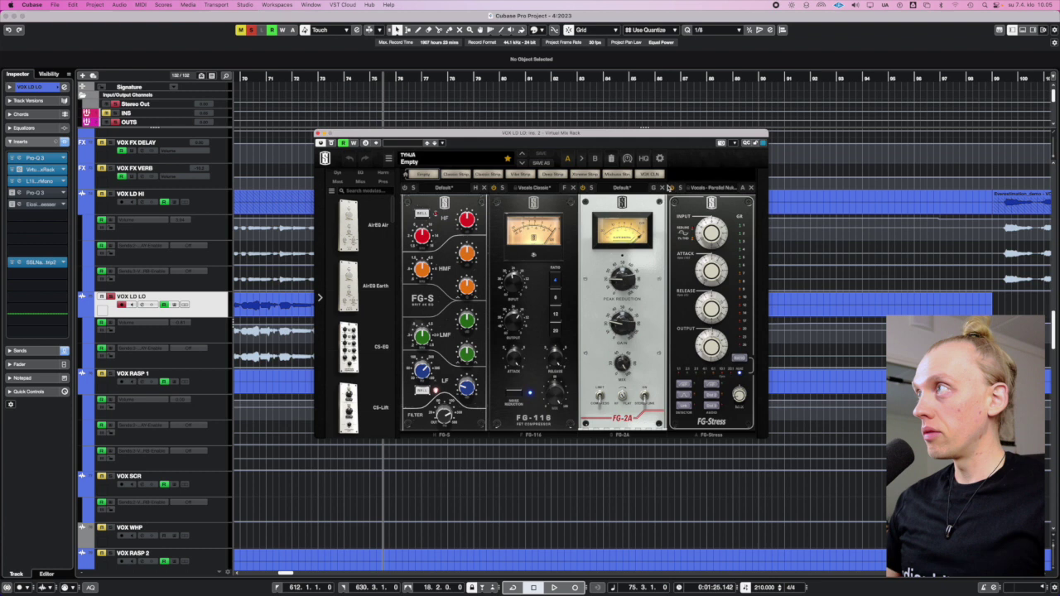
Play the vocal while comparing the rack's compressor modules bypassed and active, and close the Virtual Mix Rack.
click(587, 189)
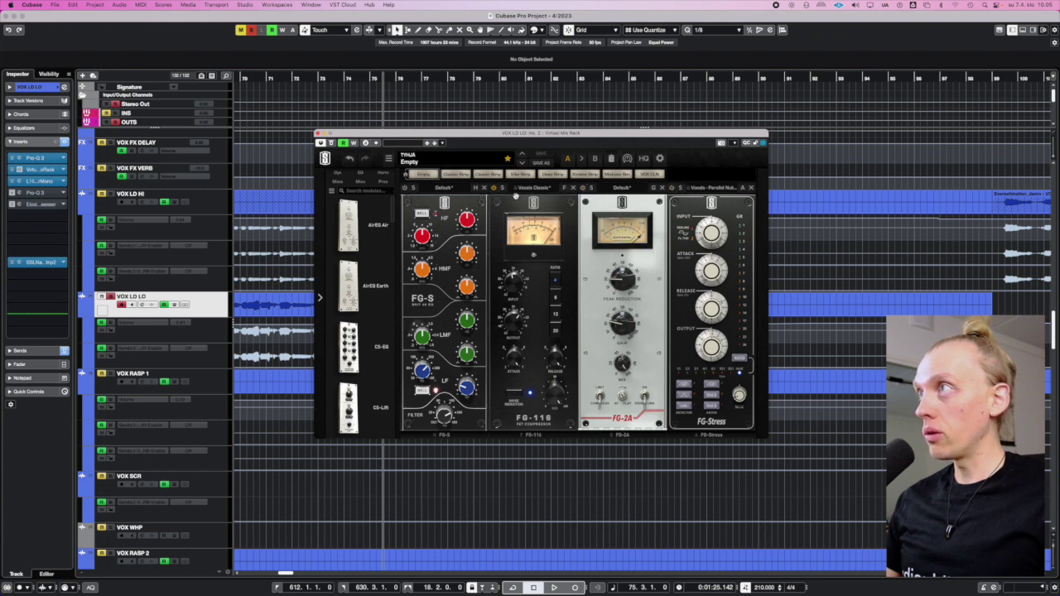
key(space)
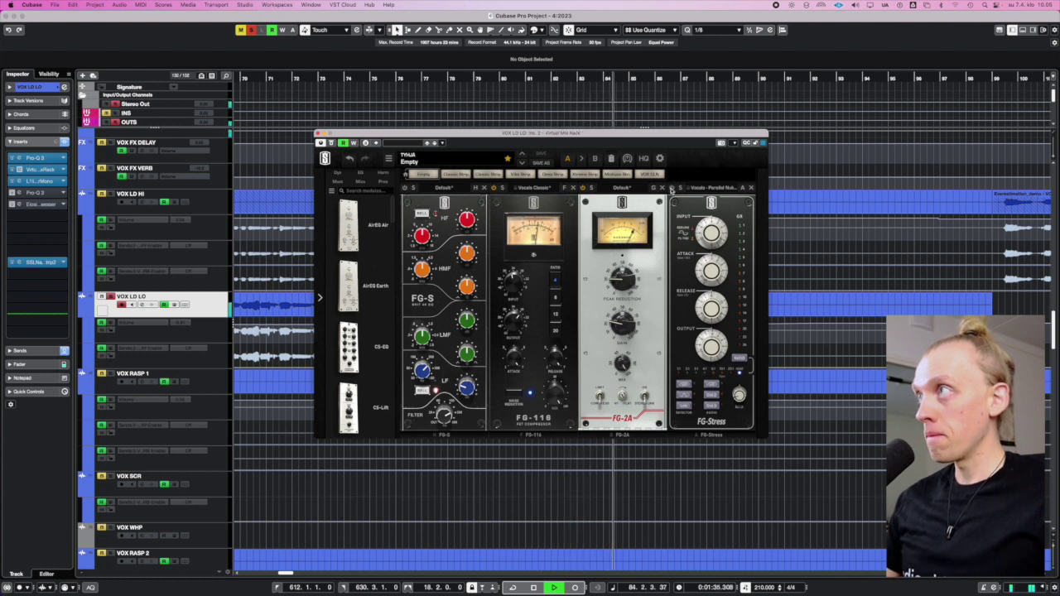
key(space)
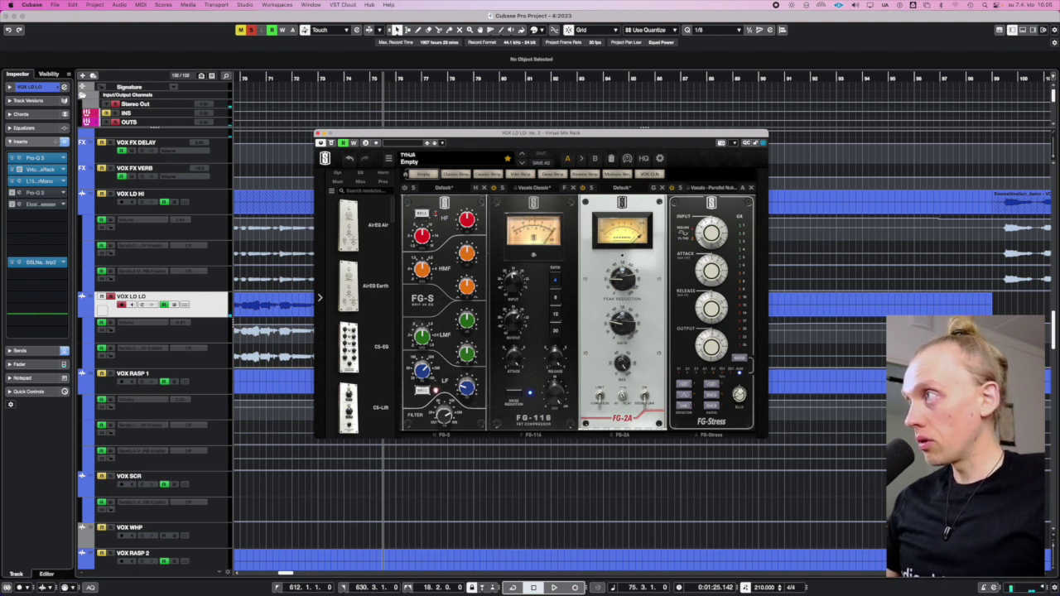
mouse_move(739, 395)
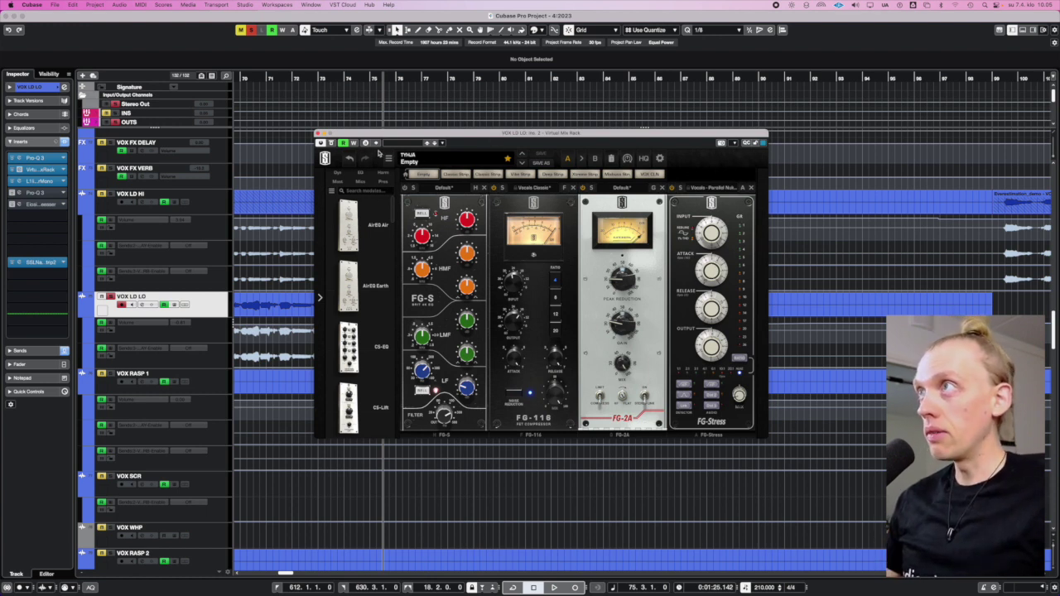
click(318, 134)
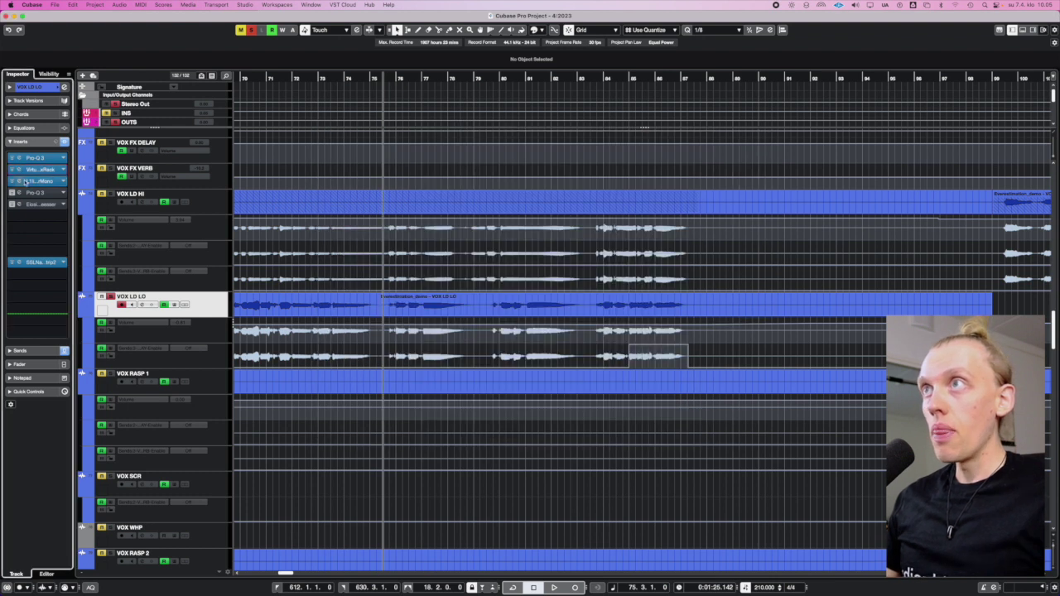
Open the L1 limiter insert on VOX LD LO, examine its threshold, out ceiling and release, and close it.
click(19, 182)
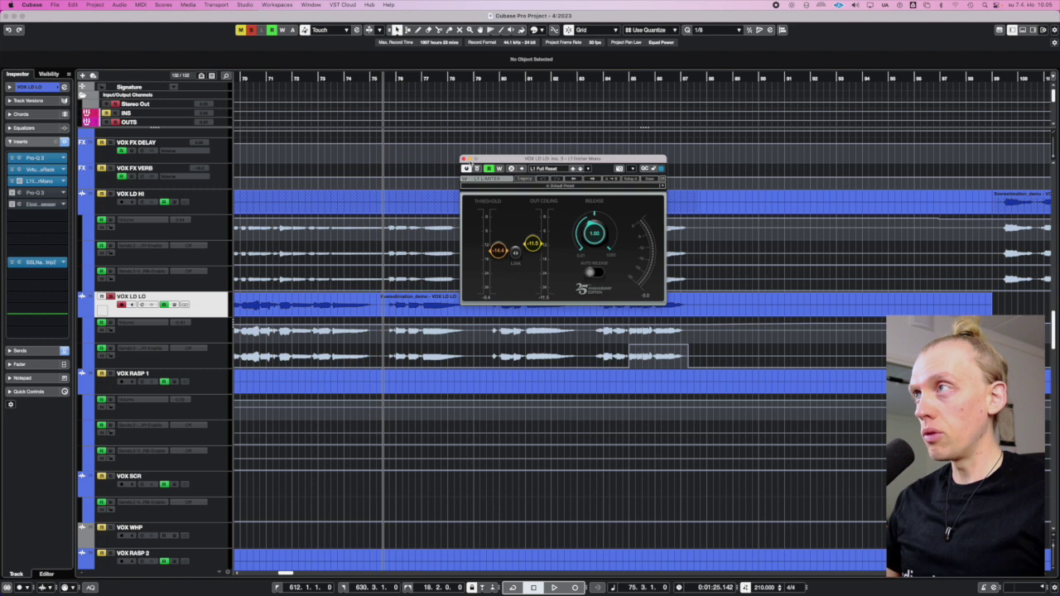
key(space)
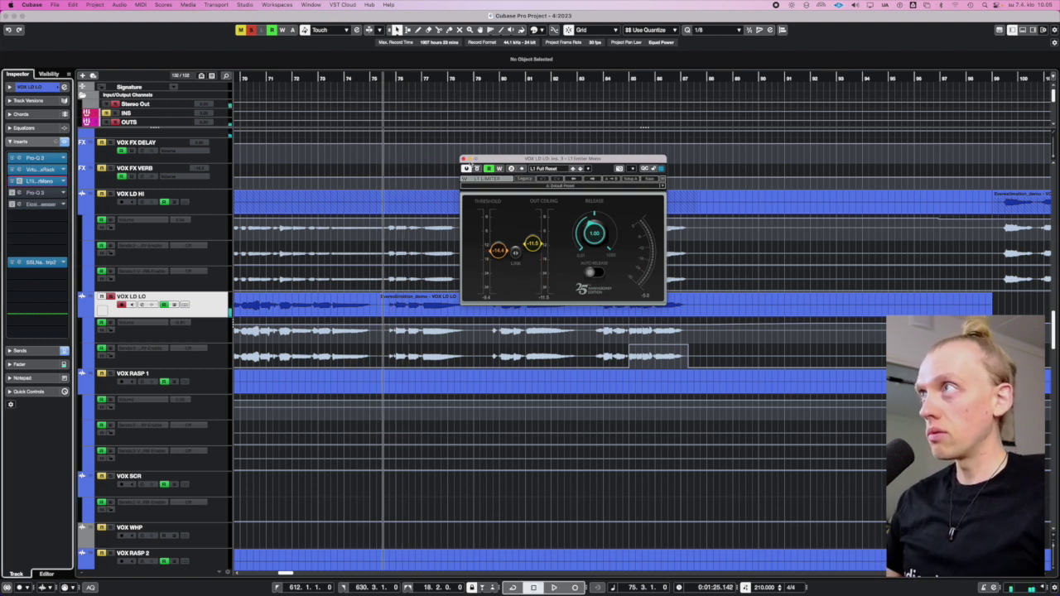
click(465, 158)
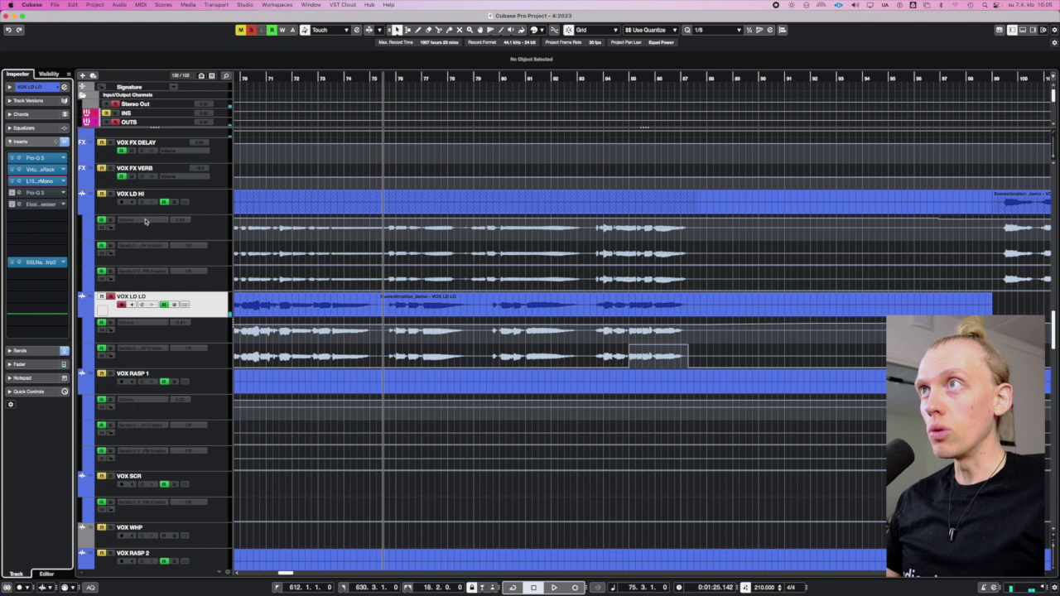
Open the second Pro-Q 3 insert with the KPA - De-esser preset, keep it active and look through its preset list.
click(19, 194)
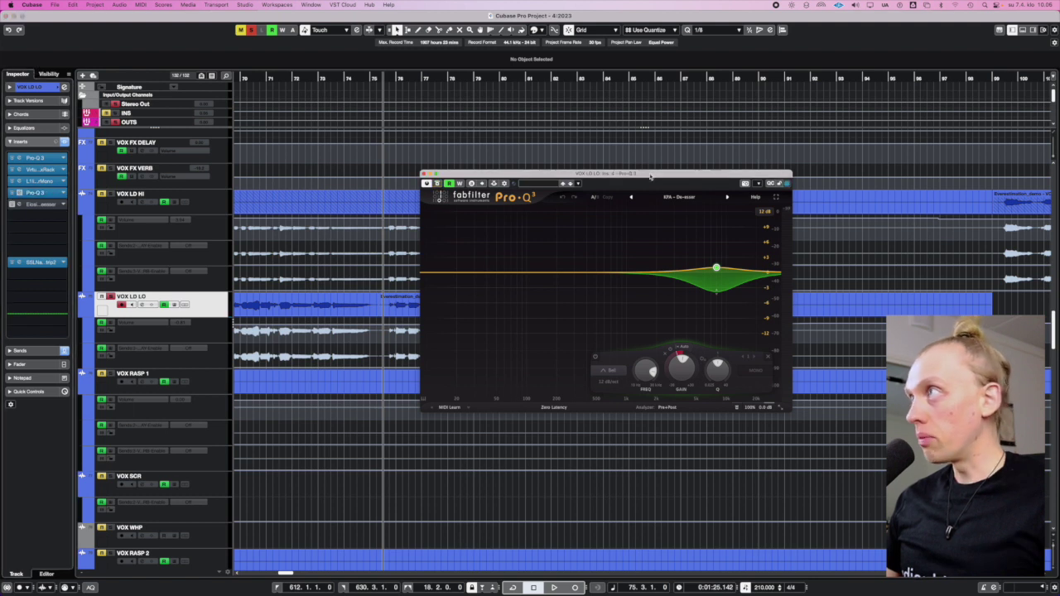
click(680, 197)
mouse_move(680, 217)
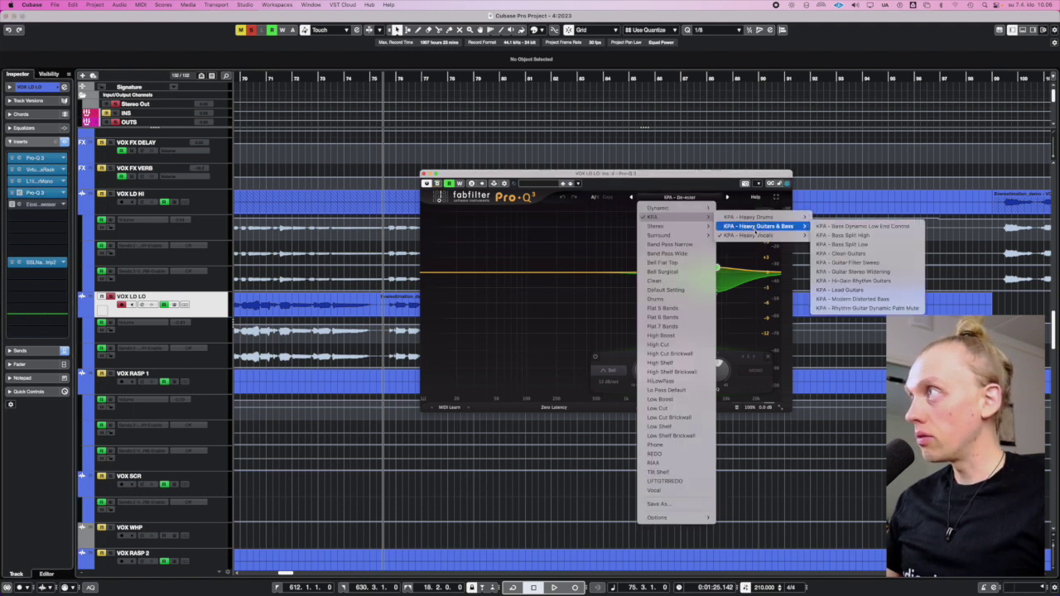
click(456, 289)
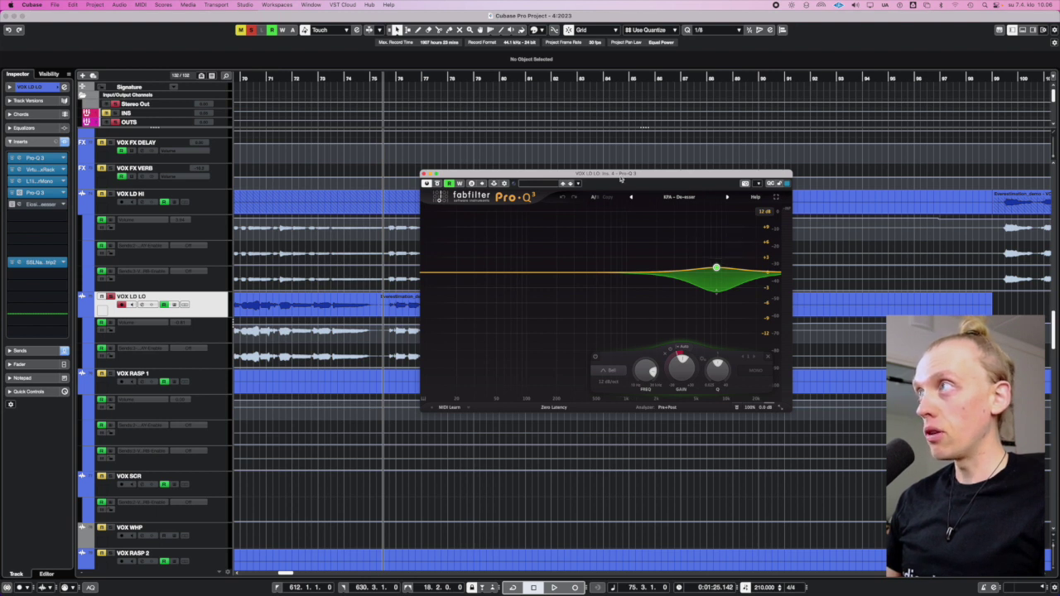
drag(620, 178, 620, 179)
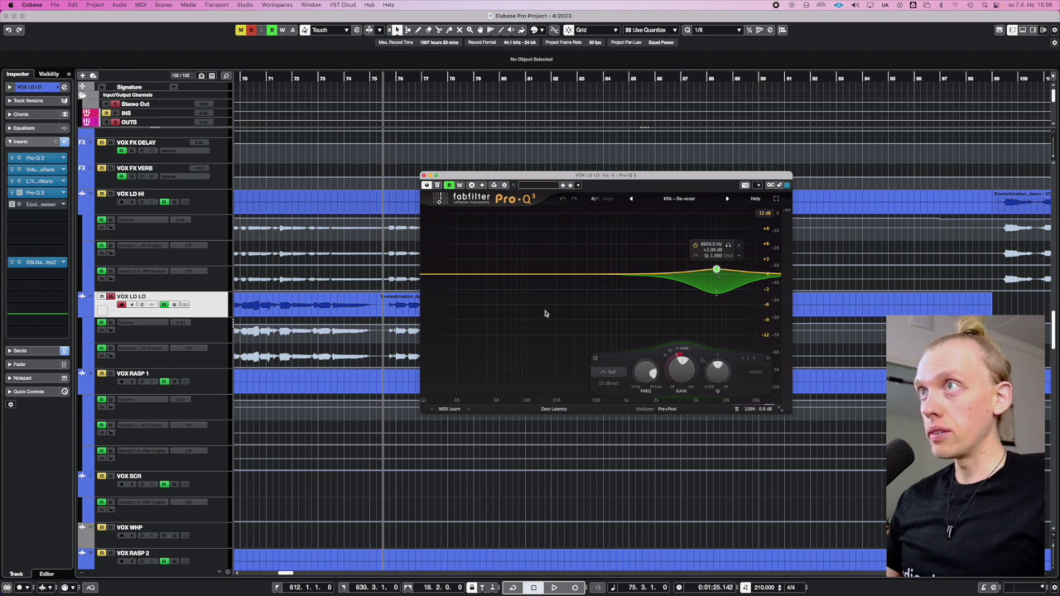
Open the Eiosis E2Deesser insert to view its settings and close it again.
click(18, 204)
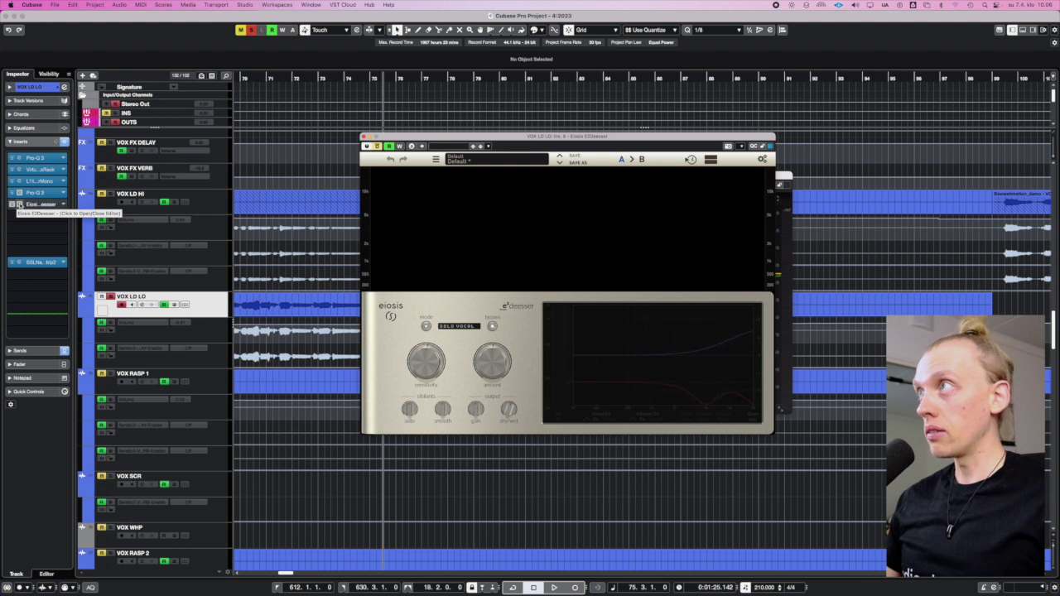
click(18, 204)
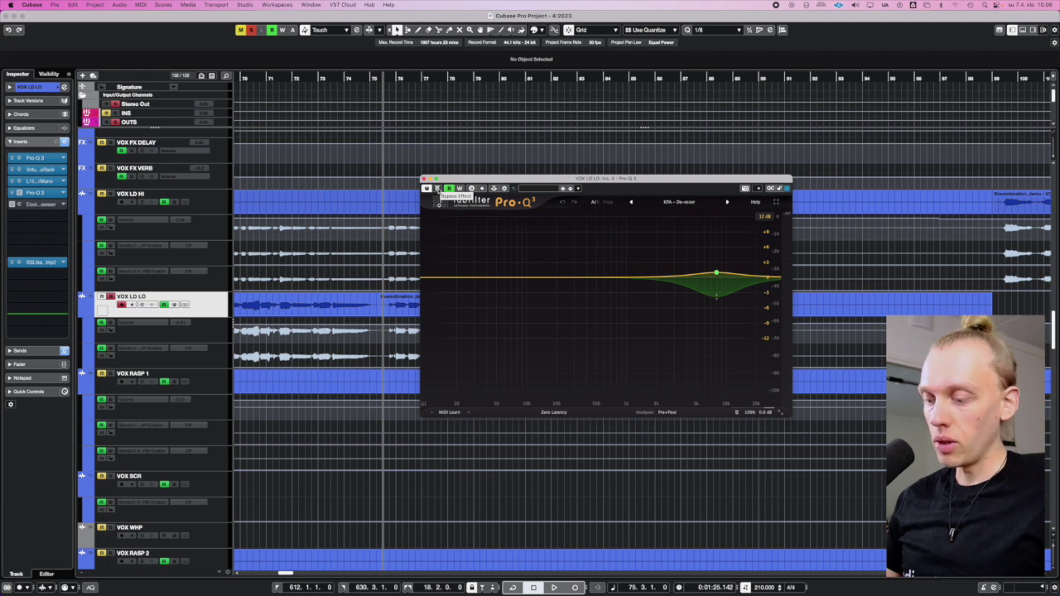
Play the vocal while comparing the de-esser Pro-Q 3 bypassed and active, and close it with the effect active.
key(space)
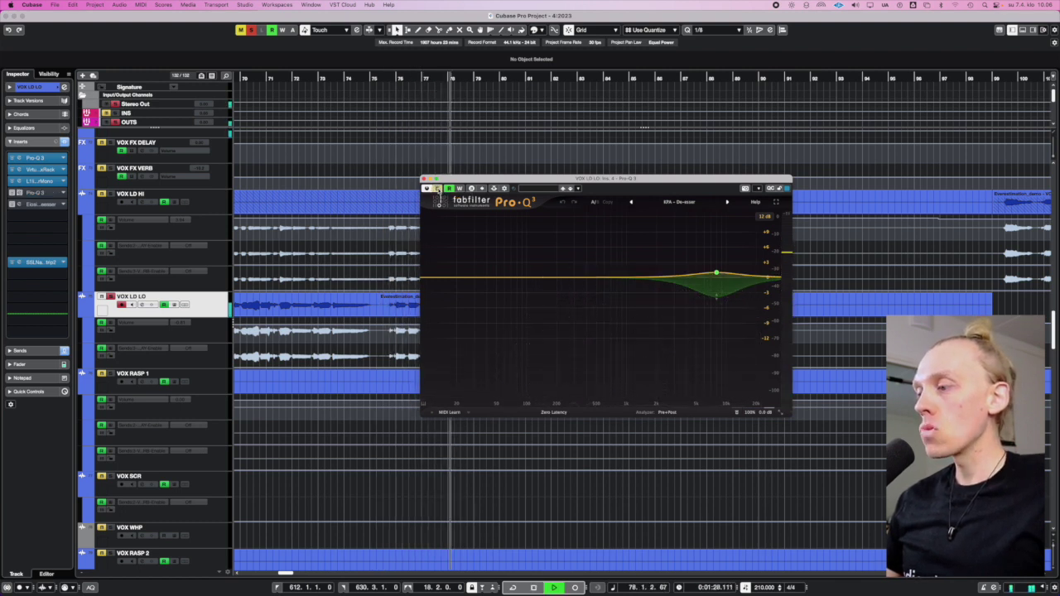
click(437, 189)
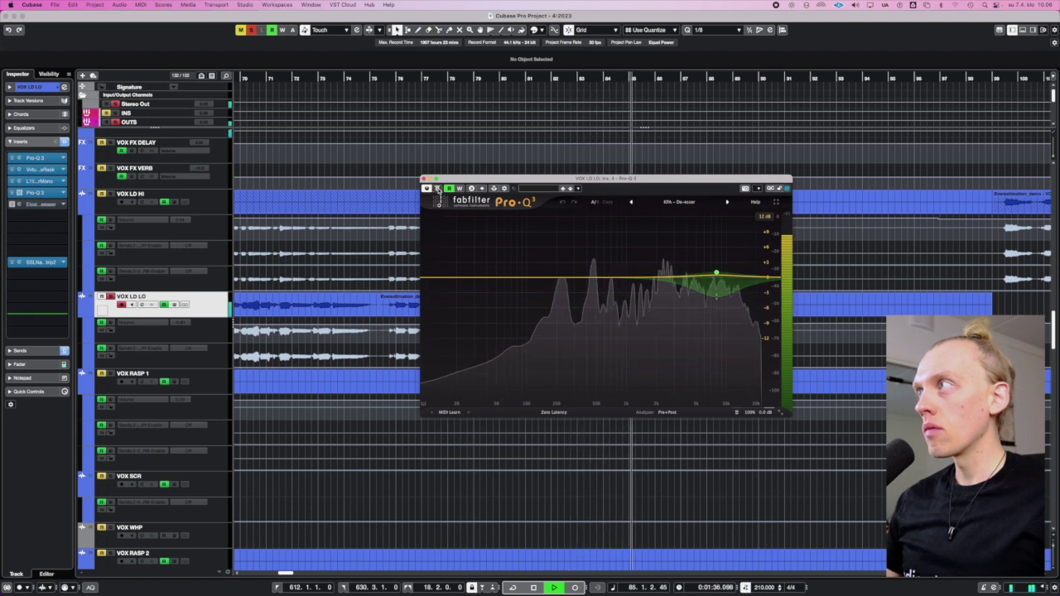
key(space)
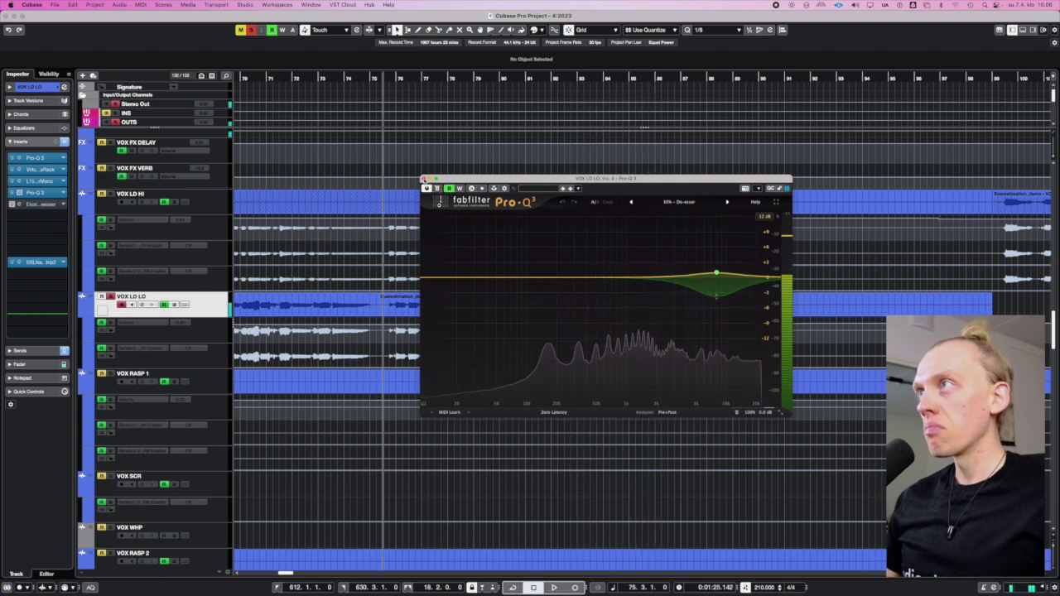
click(424, 179)
Save the project, clear the solo on the low lead vocal and select the VOX LD HI track.
key(super+s)
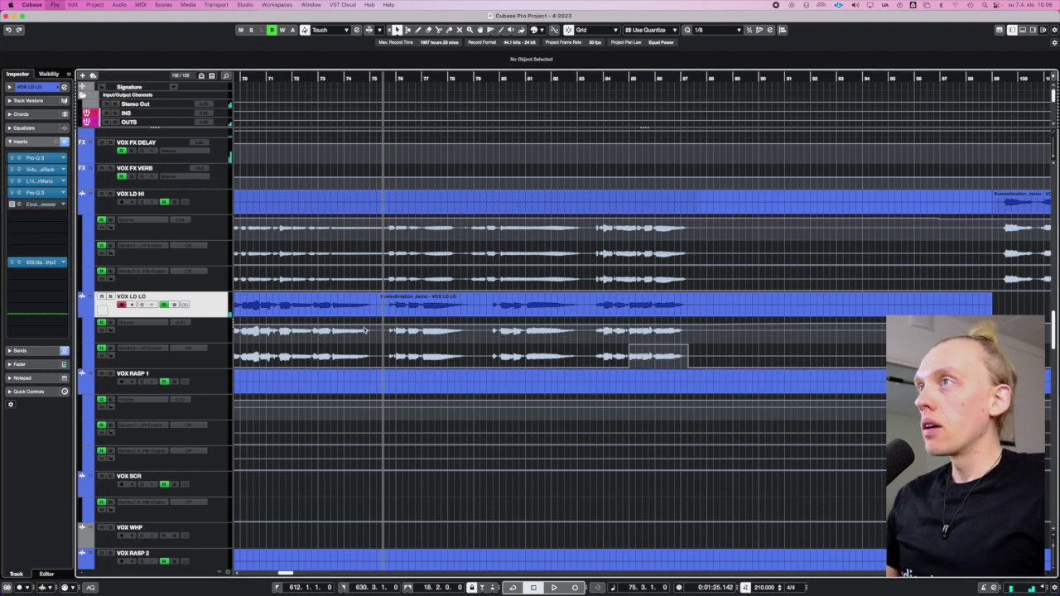
key(g)
key(g)
key(g)
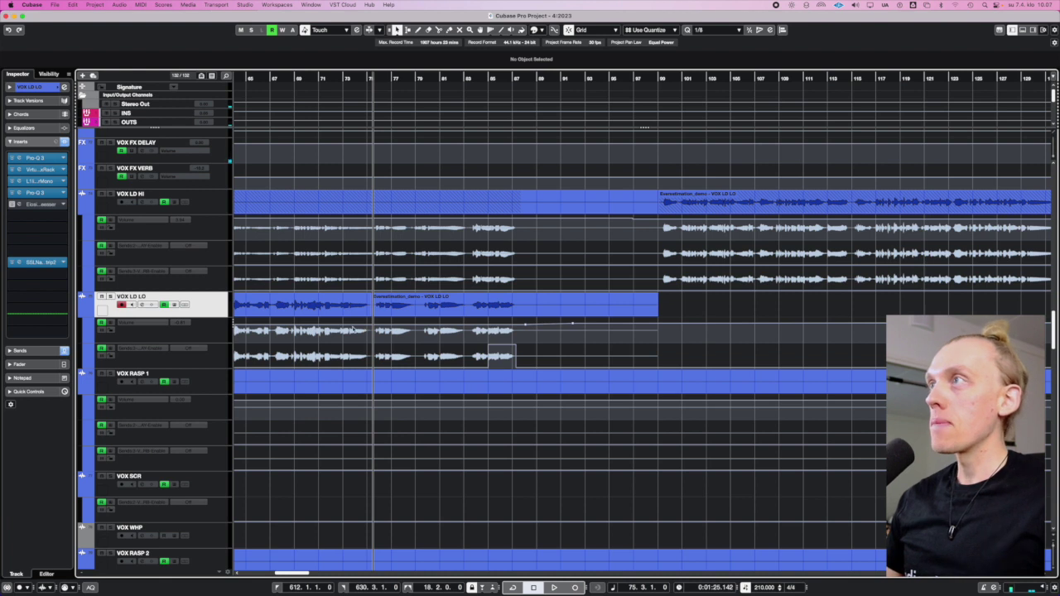
scroll(354, 330, right, 3)
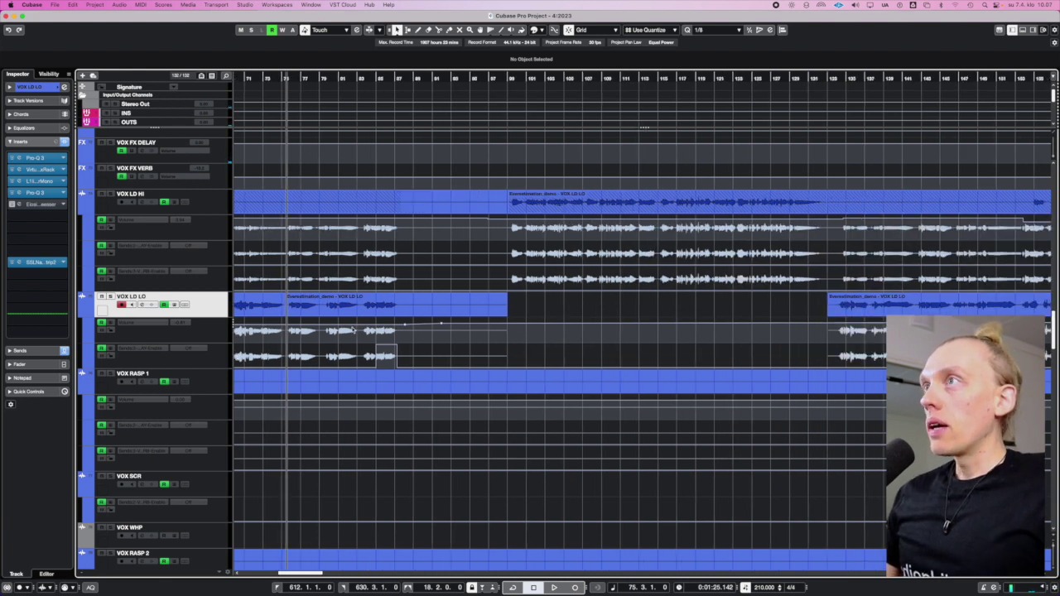
click(273, 217)
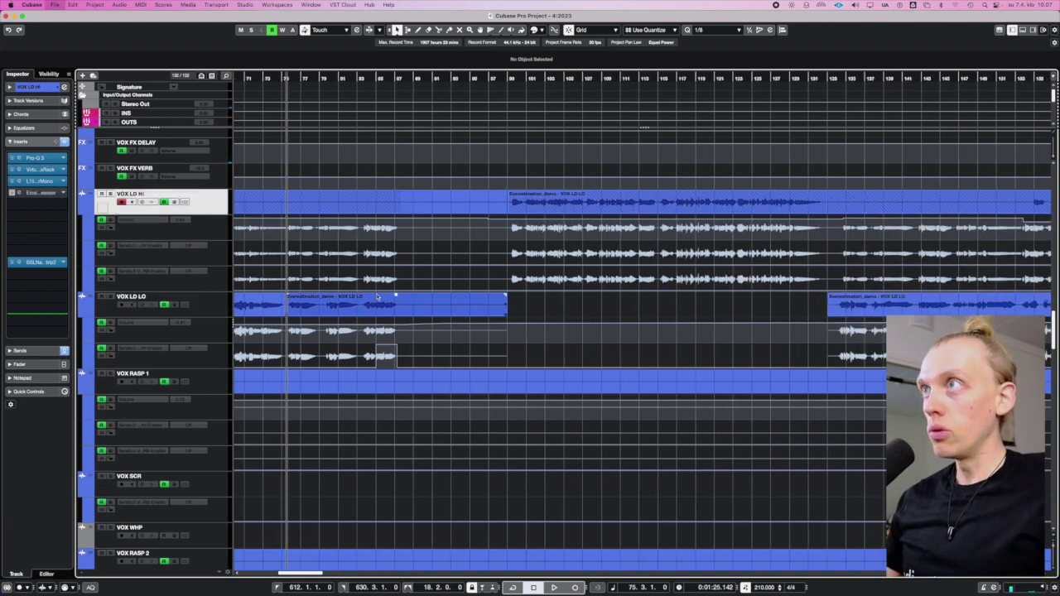
Solo the VOX LD HI track and move the playhead to about bar 116 within its first vocal section.
key(g)
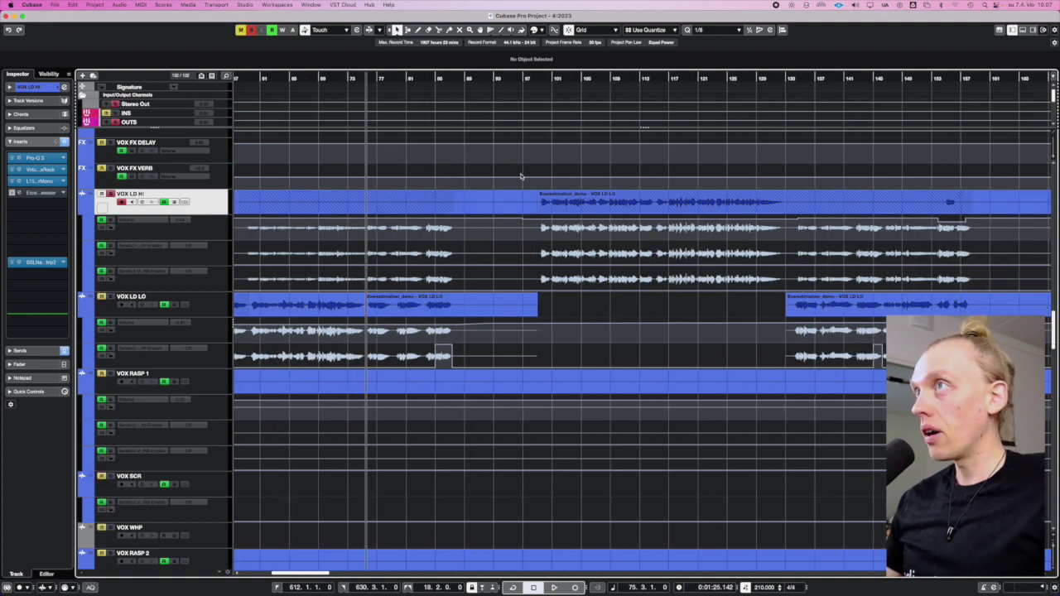
key(g)
key(g)
key(g)
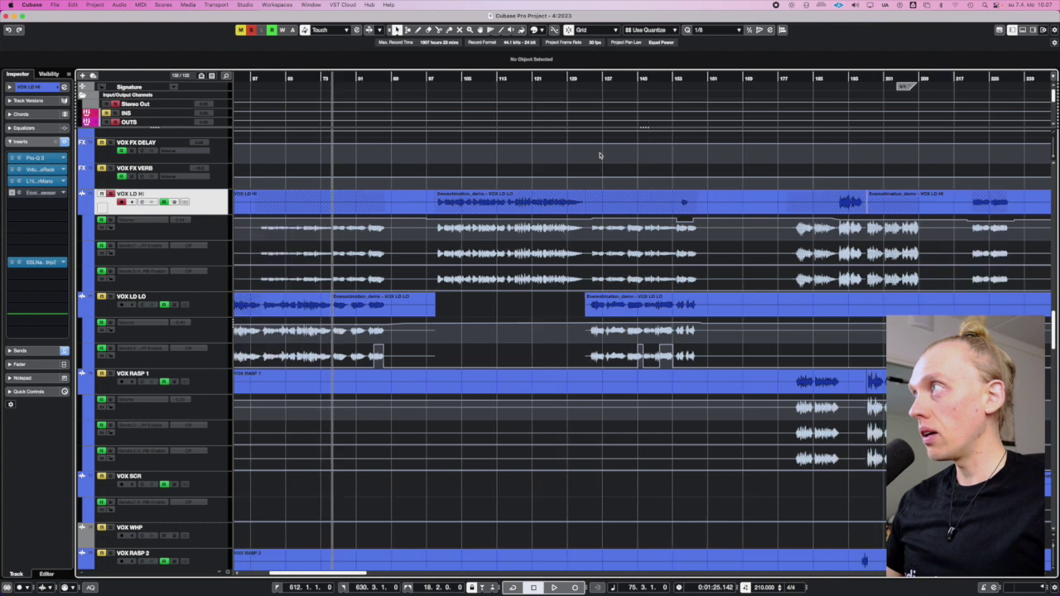
click(447, 78)
key(h)
key(h)
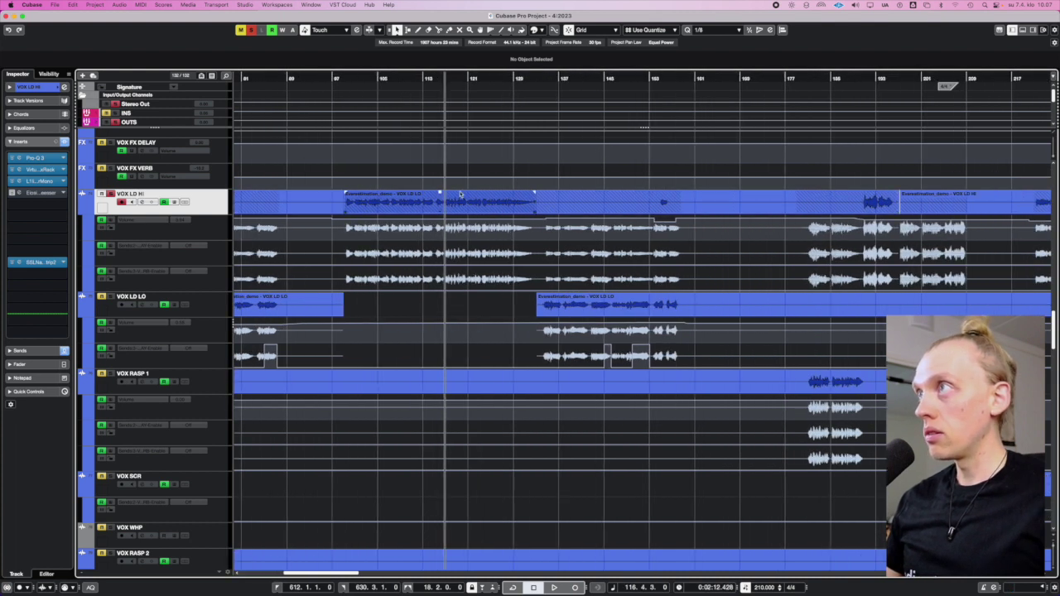
key(h)
key(h)
key(g)
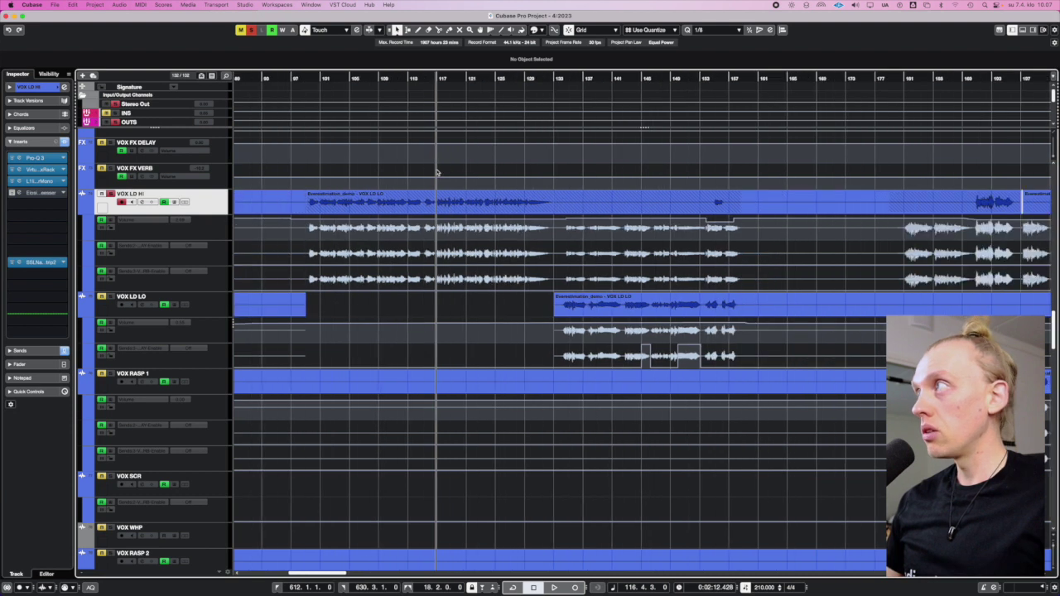
Locate the louder VOX LD HI phrase starting near bar 190 and audition it briefly.
scroll(436, 173, right, 3)
key(g)
scroll(437, 172, right, 4)
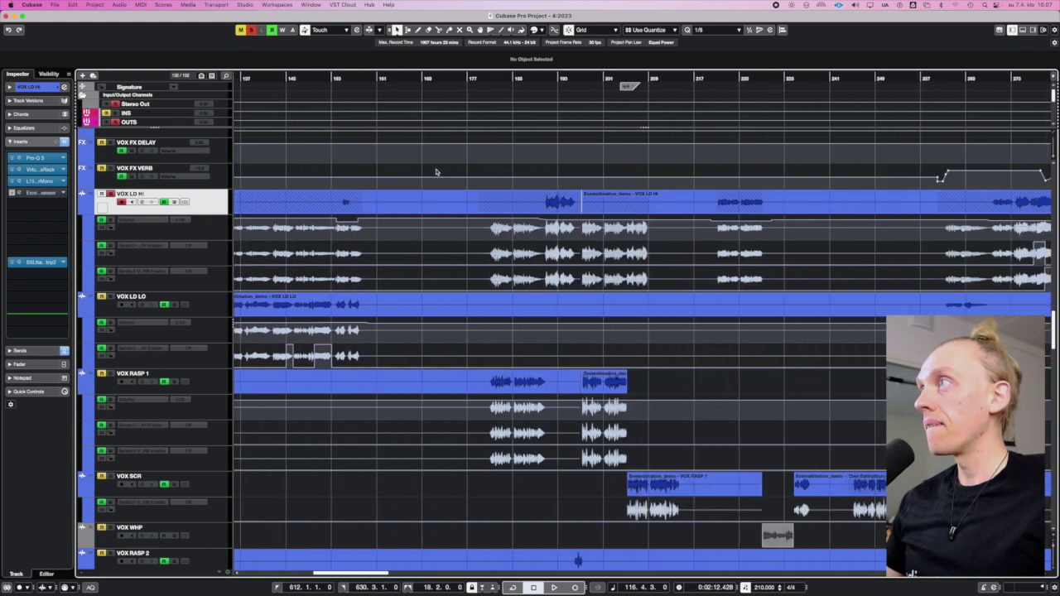
click(559, 77)
key(space)
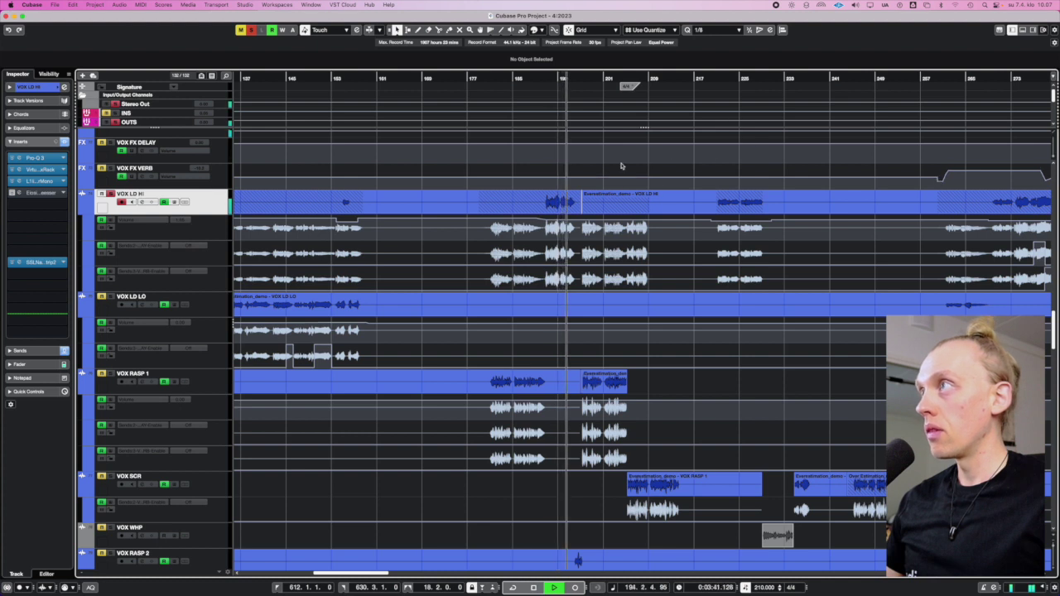
key(h)
key(space)
Place the playhead right before the phrase at 190.4.1 and save the project.
key(h)
key(h)
key(h)
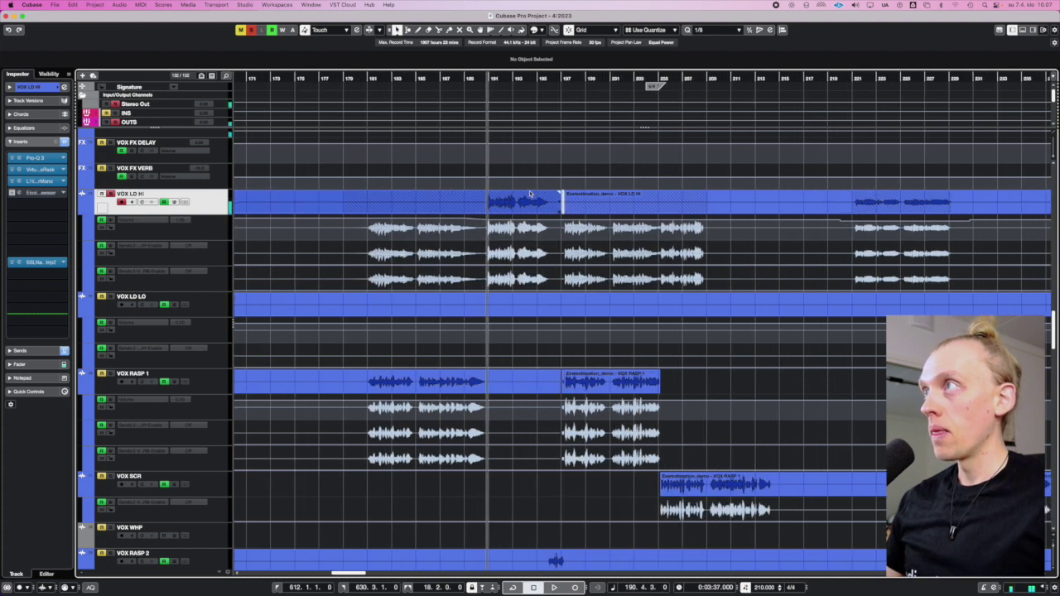
key(h)
click(469, 78)
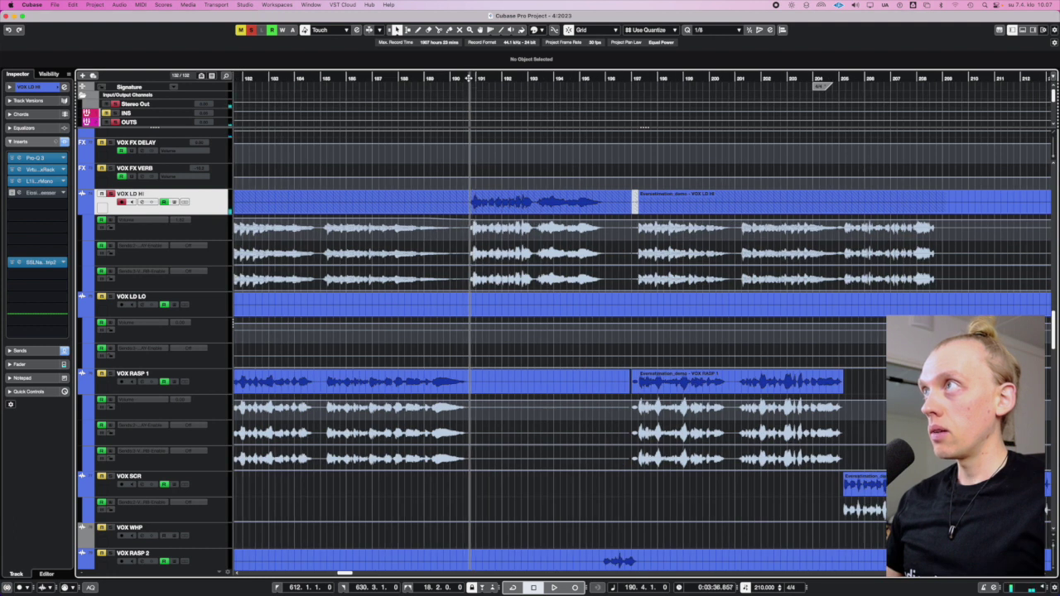
key(super+s)
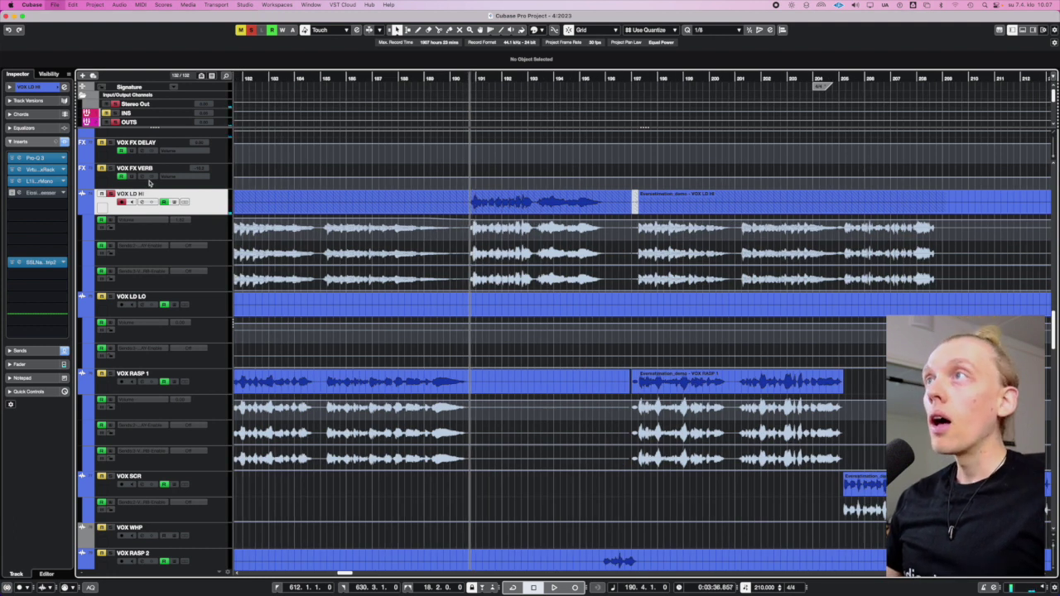
Open the high lead's Pro-Q 3 insert with the KPA - High Lead Vocals preset and place its window beside the phrase start.
click(26, 158)
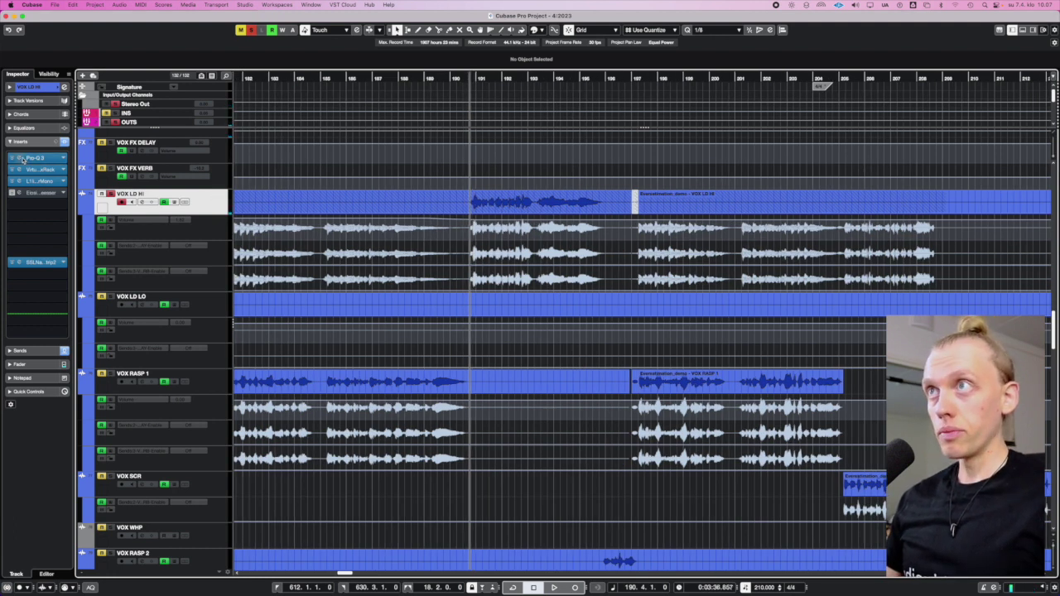
drag(719, 175, 596, 177)
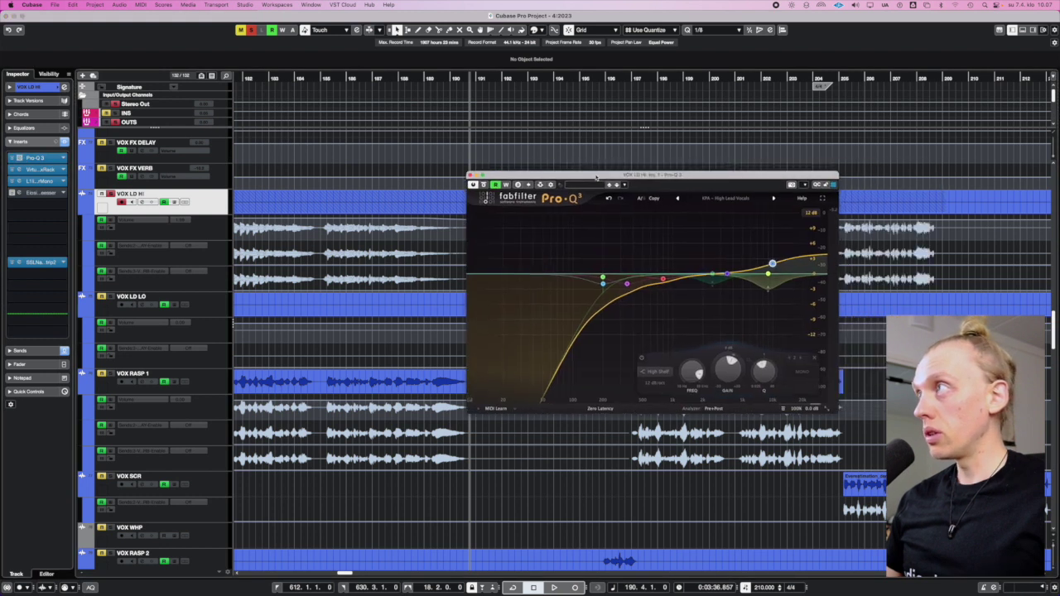
drag(724, 177, 673, 175)
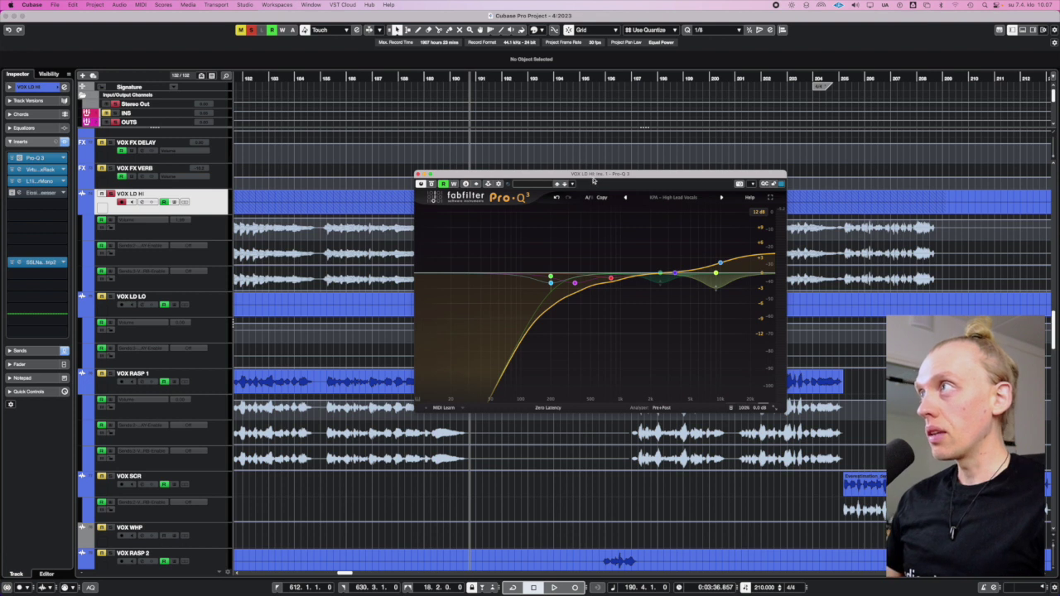
drag(593, 180, 593, 185)
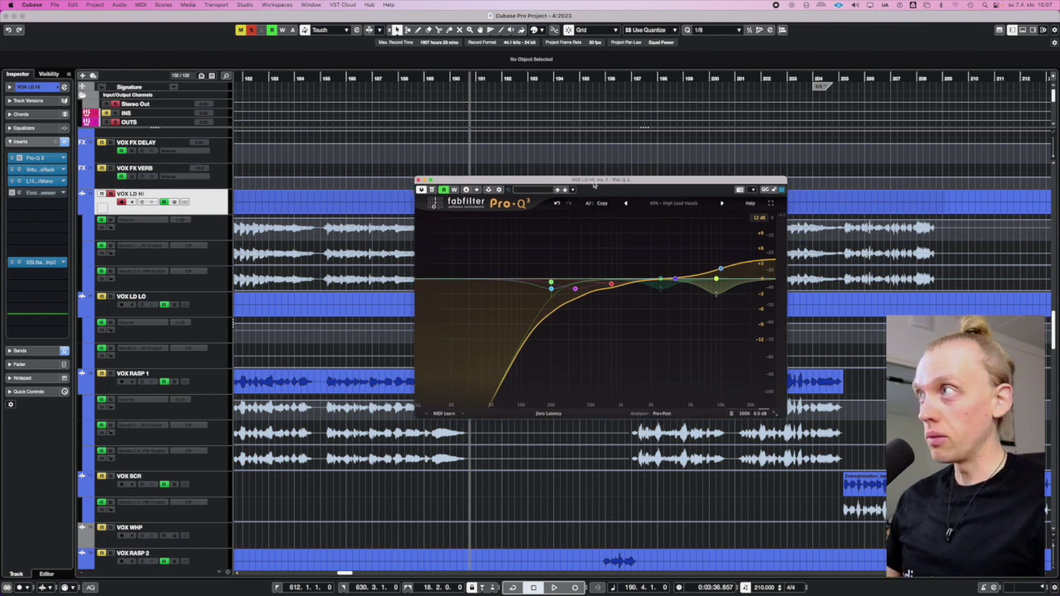
drag(594, 185, 585, 189)
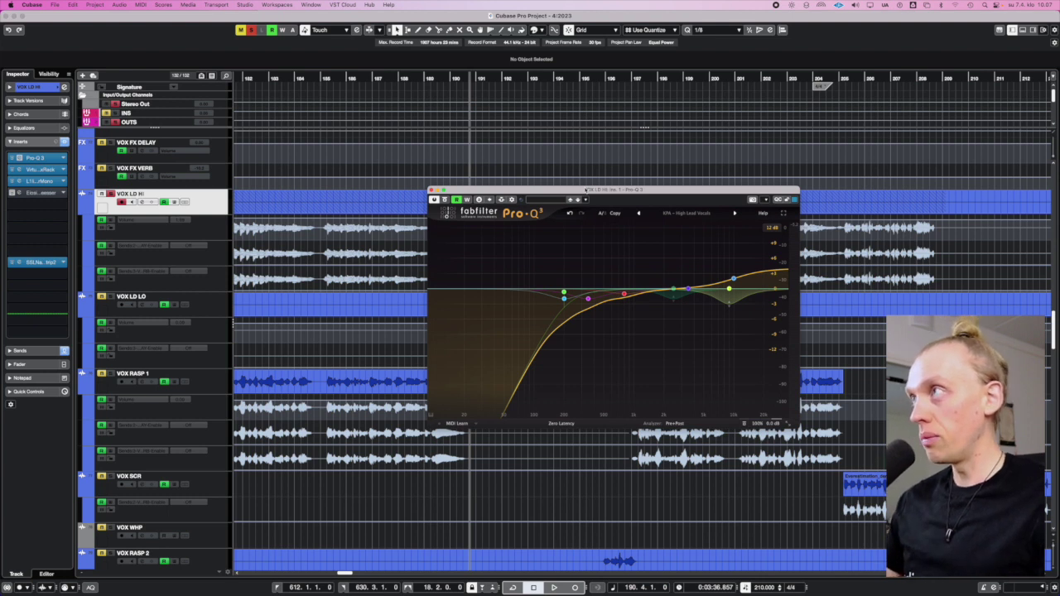
drag(586, 190, 637, 183)
scroll(392, 265, right, 3)
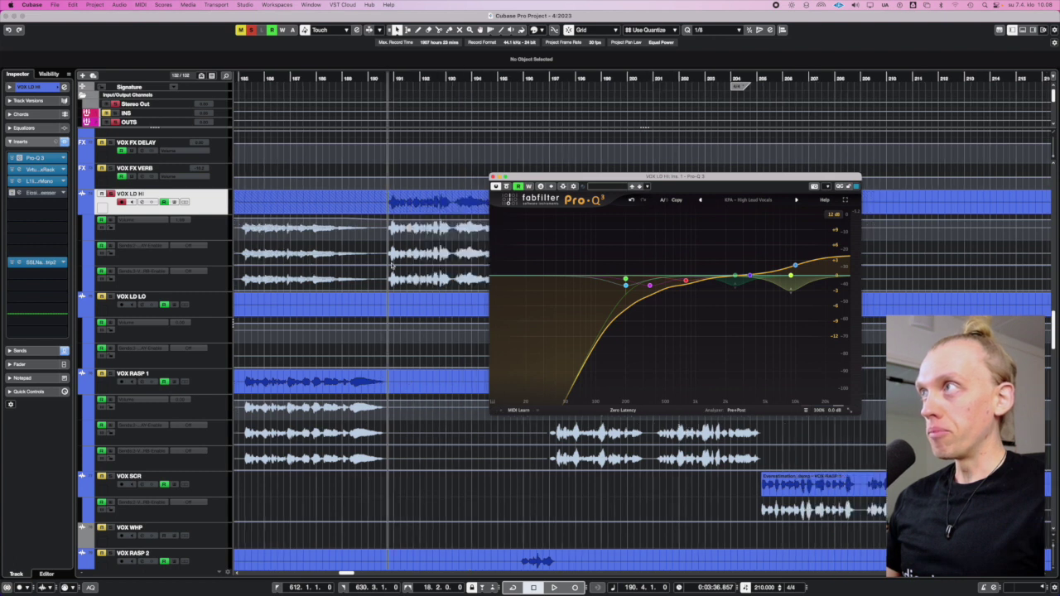
Examine the 200 Hz low cut and the low-mid cut bands in the Pro-Q 3 curve.
click(627, 287)
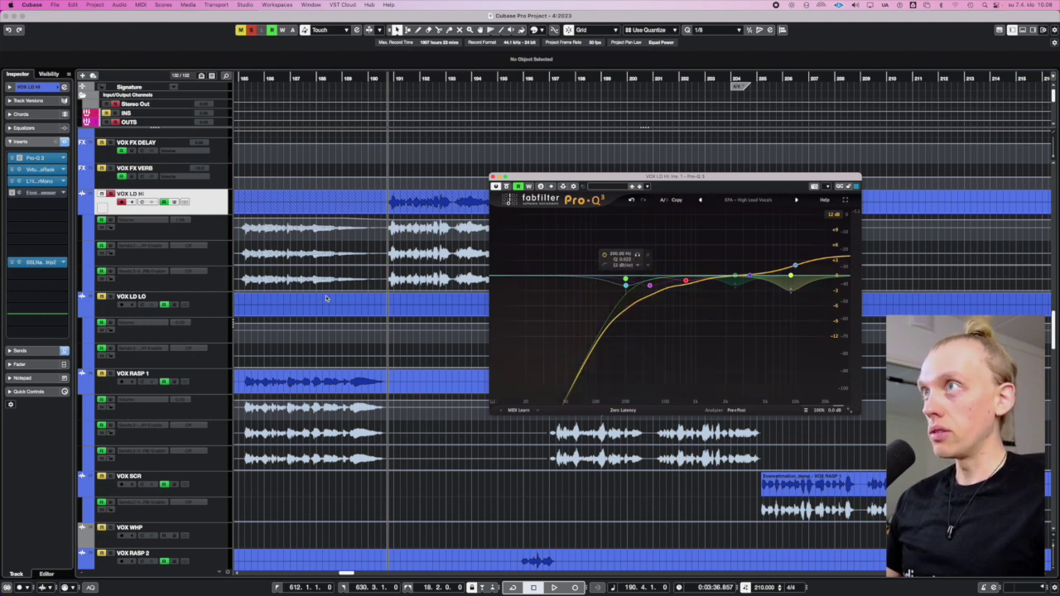
click(204, 214)
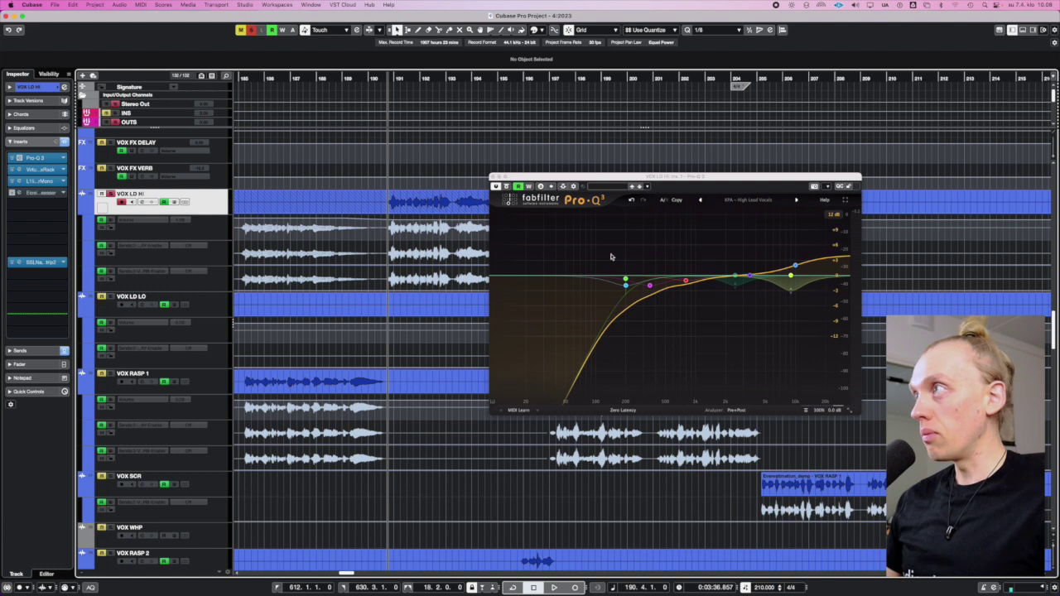
click(651, 239)
click(649, 285)
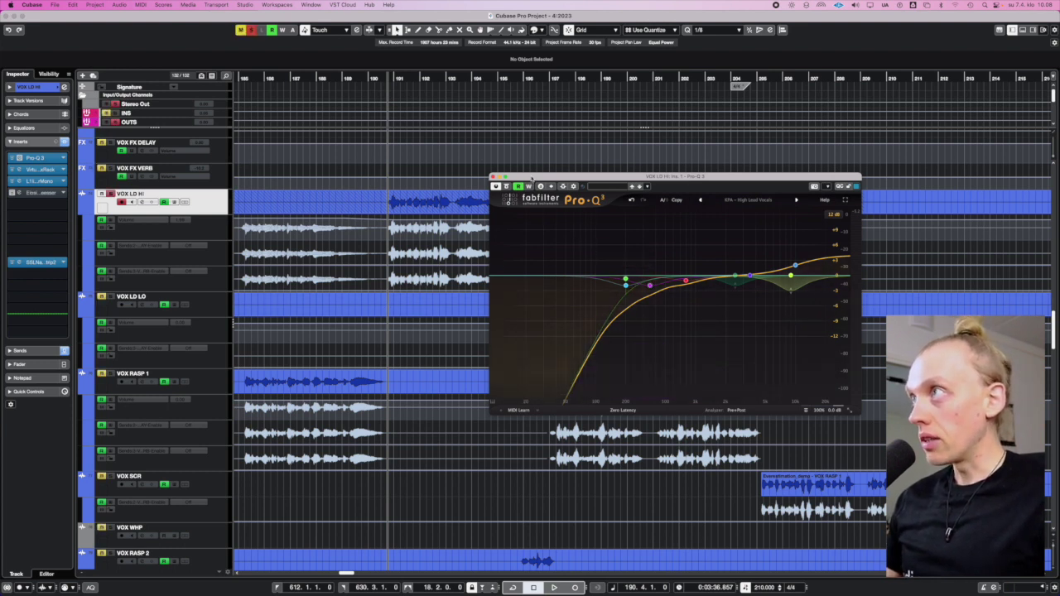
Play the high lead vocal while comparing the Pro-Q 3 bypassed and active.
drag(532, 178, 521, 174)
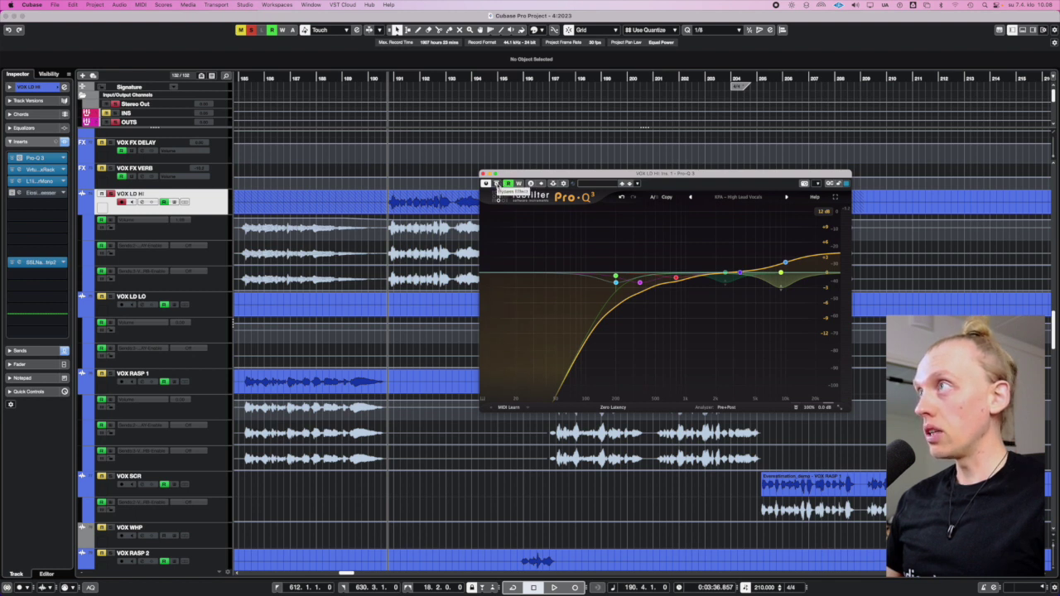
key(space)
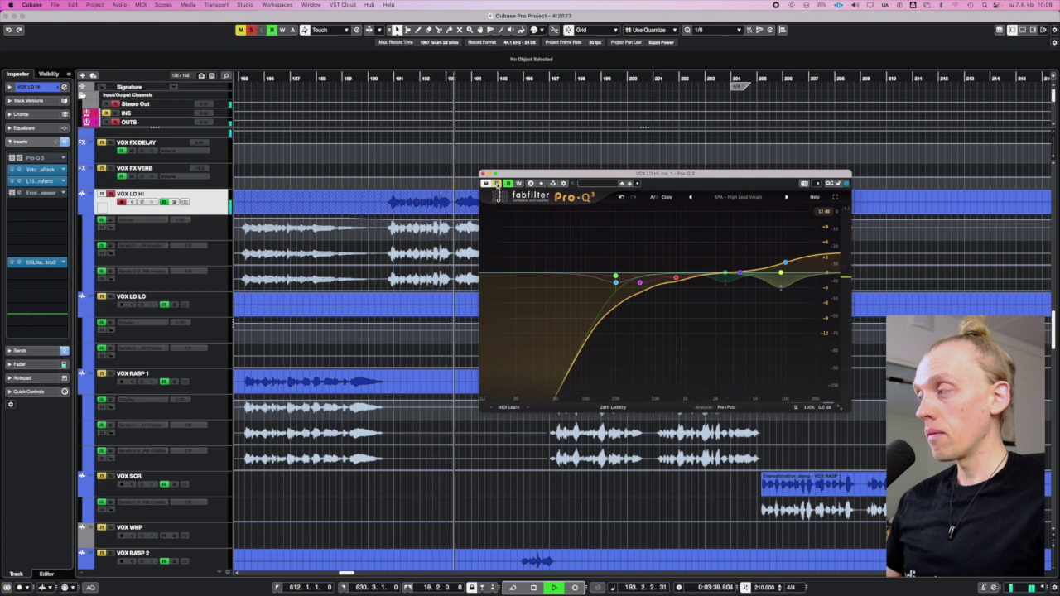
key(space)
Play the vocal while soloing the purple low-mid band and inspecting the neighbouring 200 Hz bands, and stop playback.
mouse_move(639, 284)
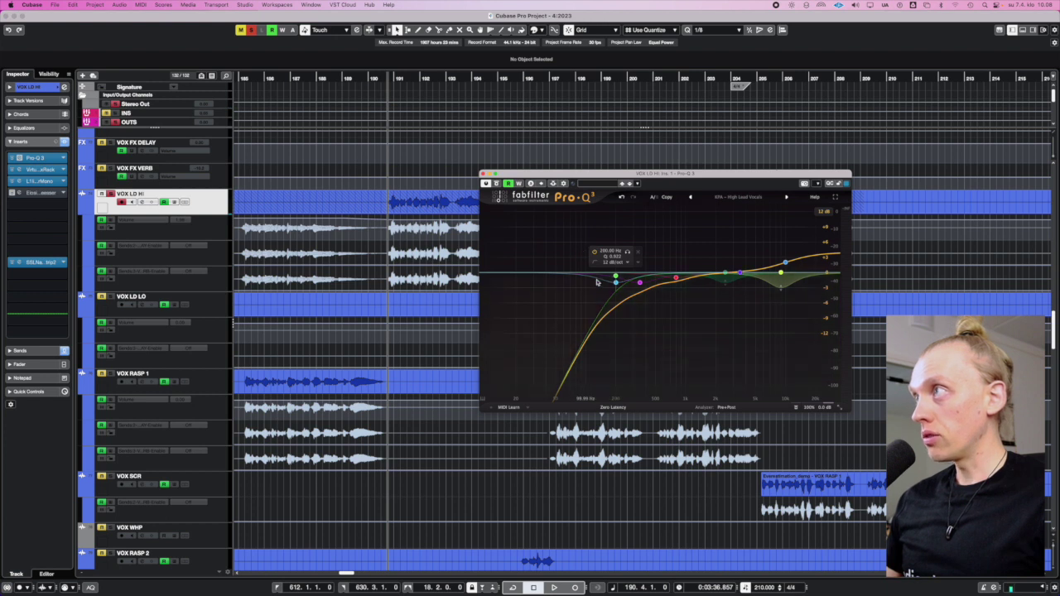
click(639, 284)
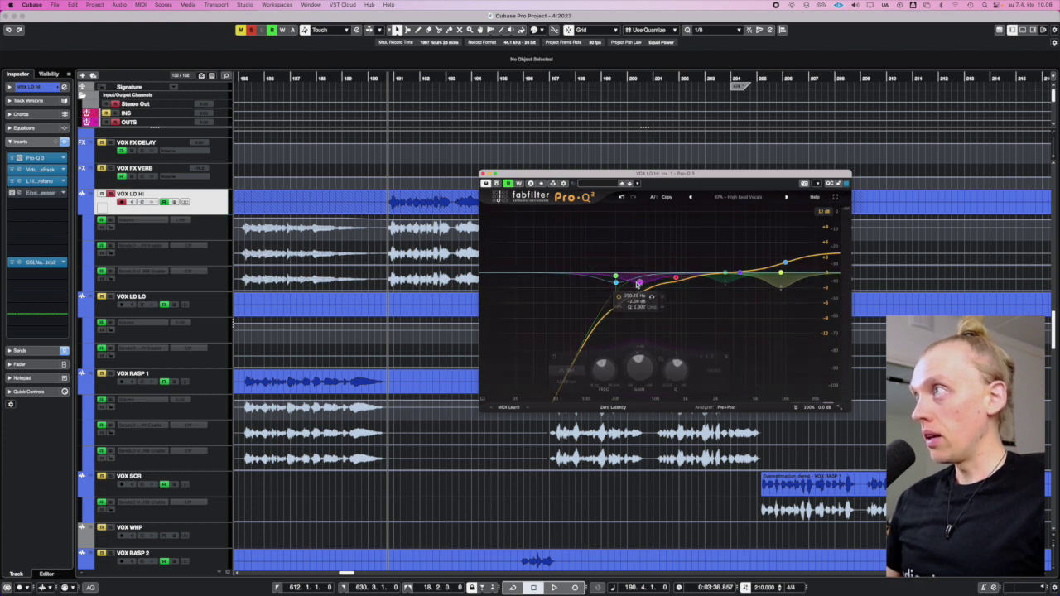
key(space)
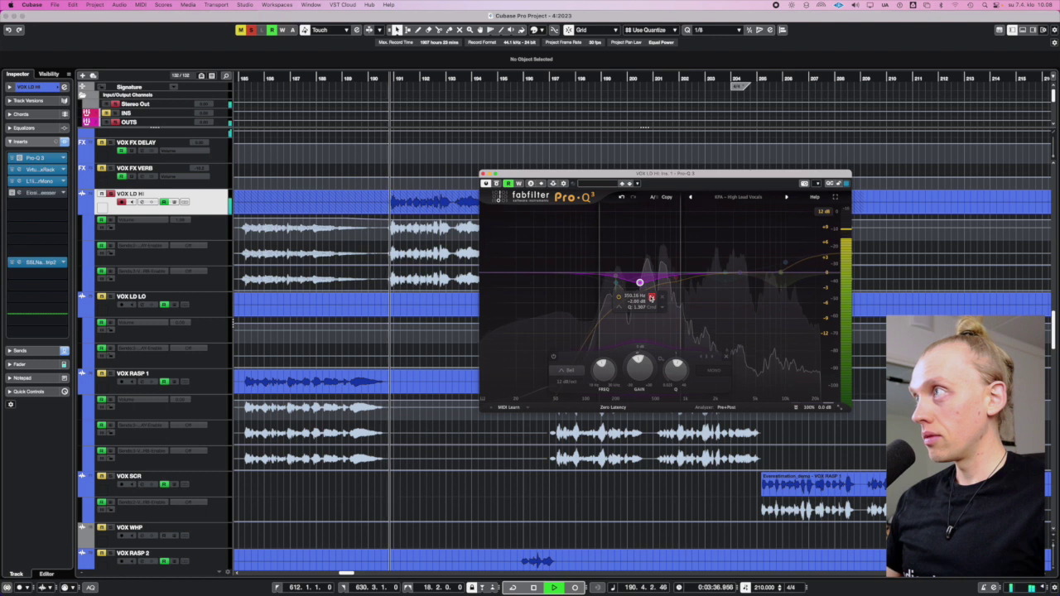
drag(655, 299, 630, 299)
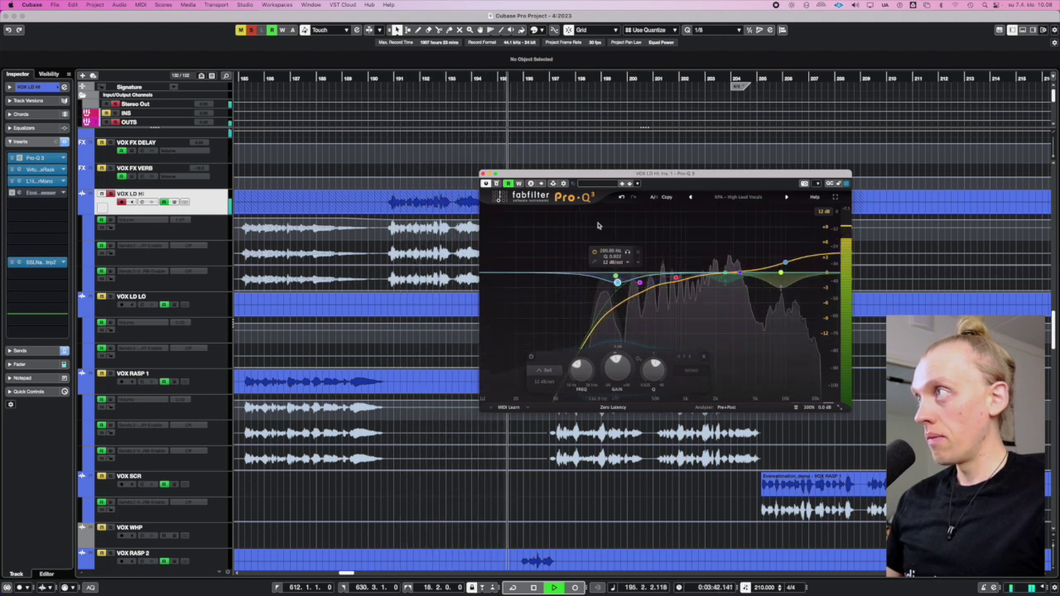
key(space)
click(704, 250)
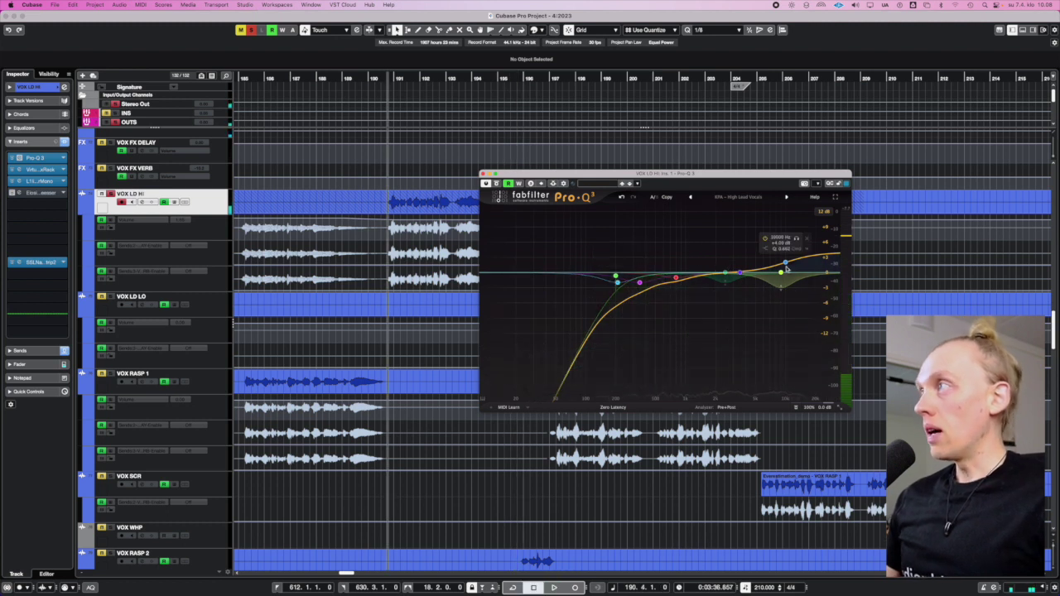
Examine the 10 kHz high shelf and the dynamic bell band below it, and close the Pro-Q 3.
click(787, 264)
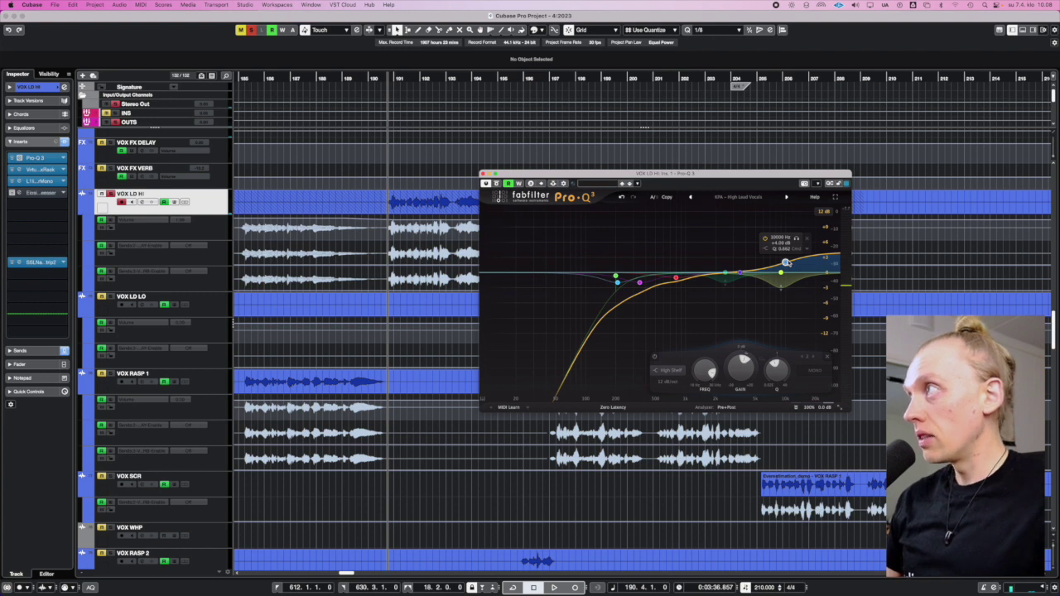
click(782, 273)
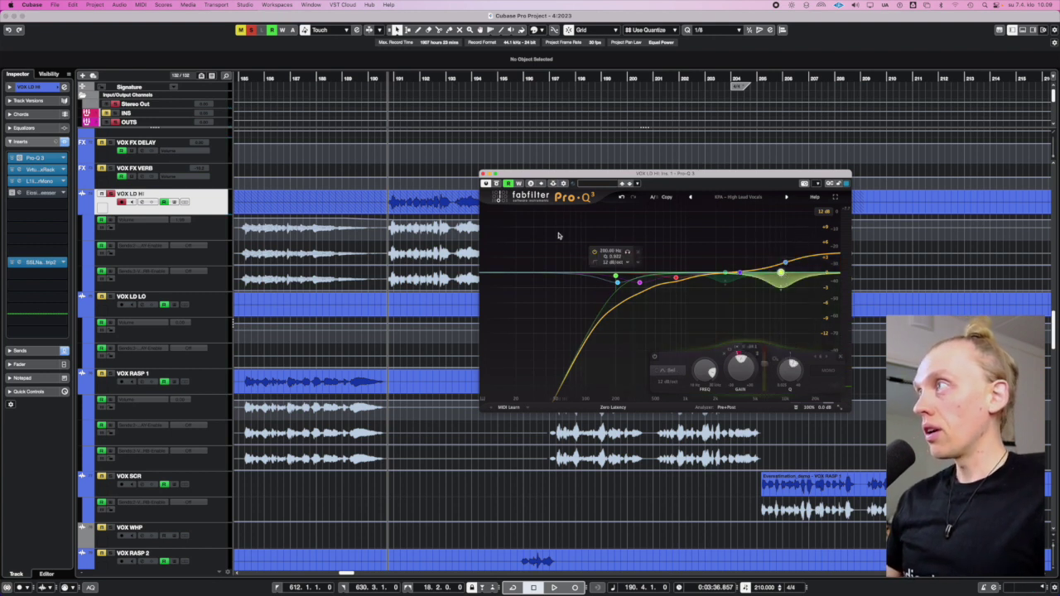
click(663, 237)
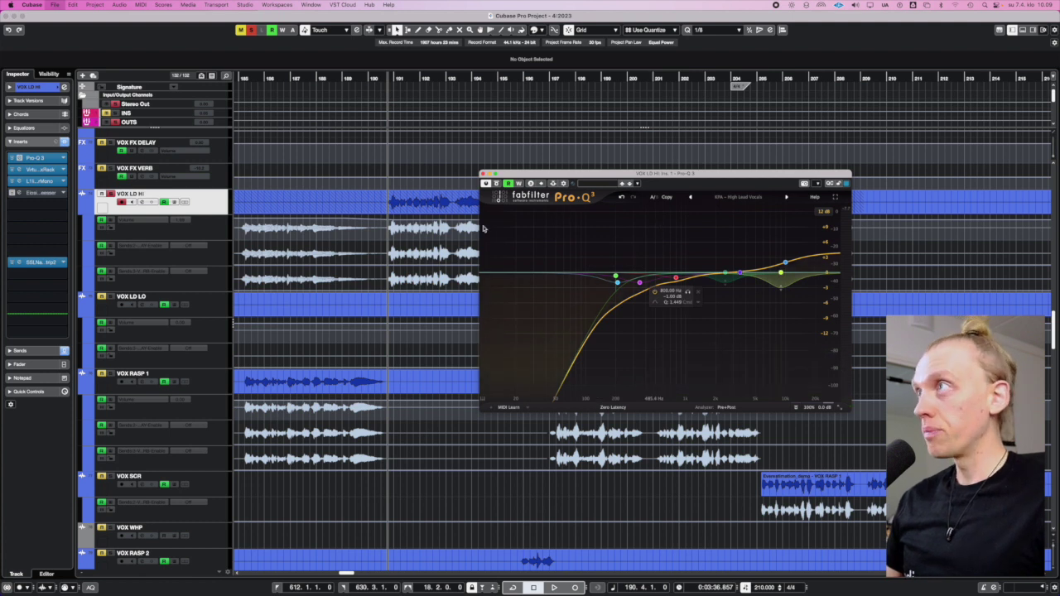
click(484, 175)
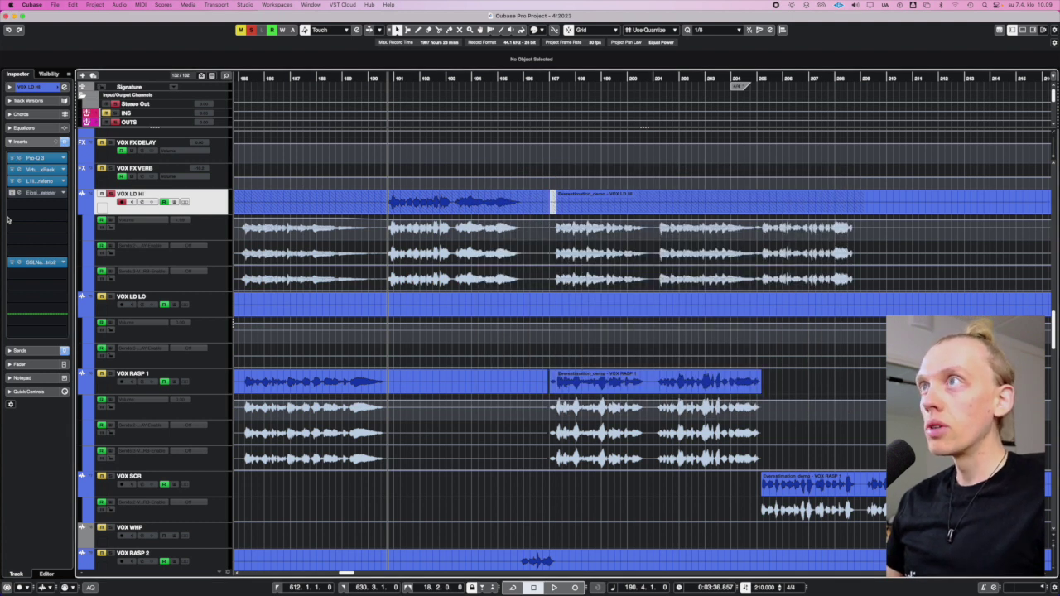
Open the high lead's Virtual Mix Rack insert and position its window so all four modules are in view.
click(20, 169)
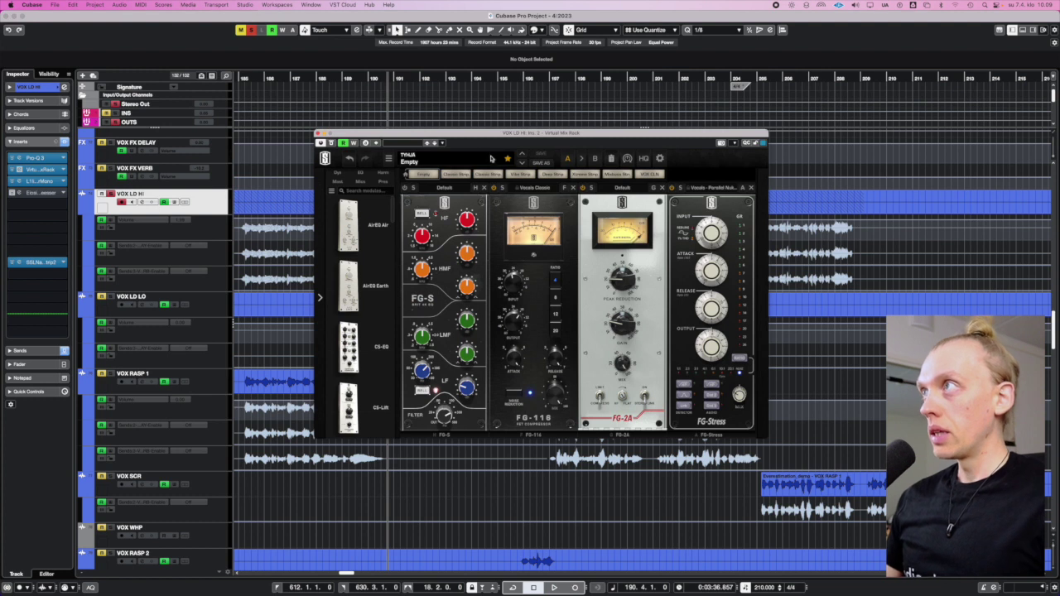
drag(487, 146, 539, 130)
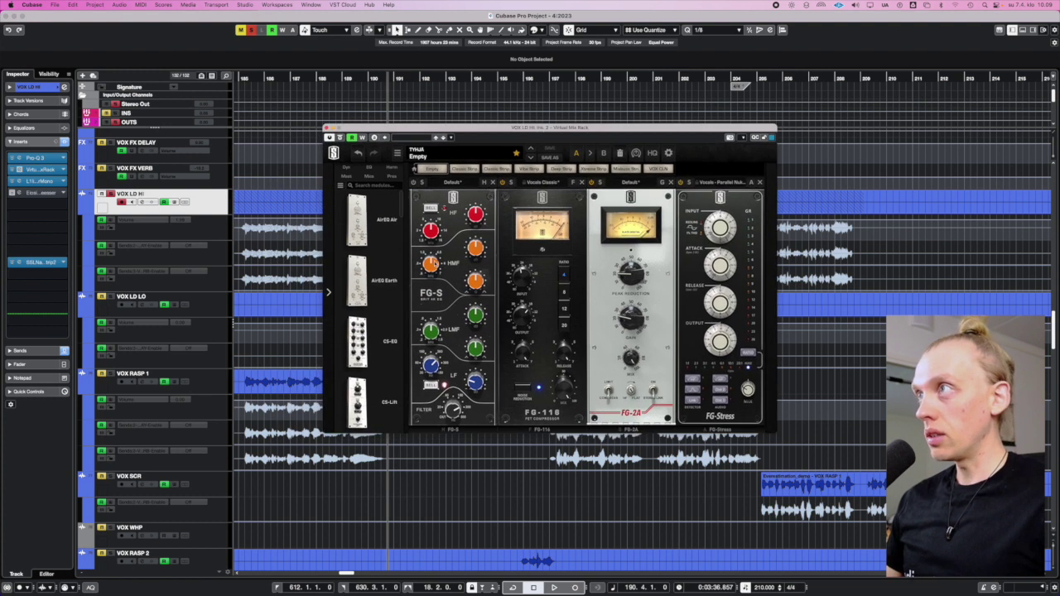
drag(443, 136, 431, 146)
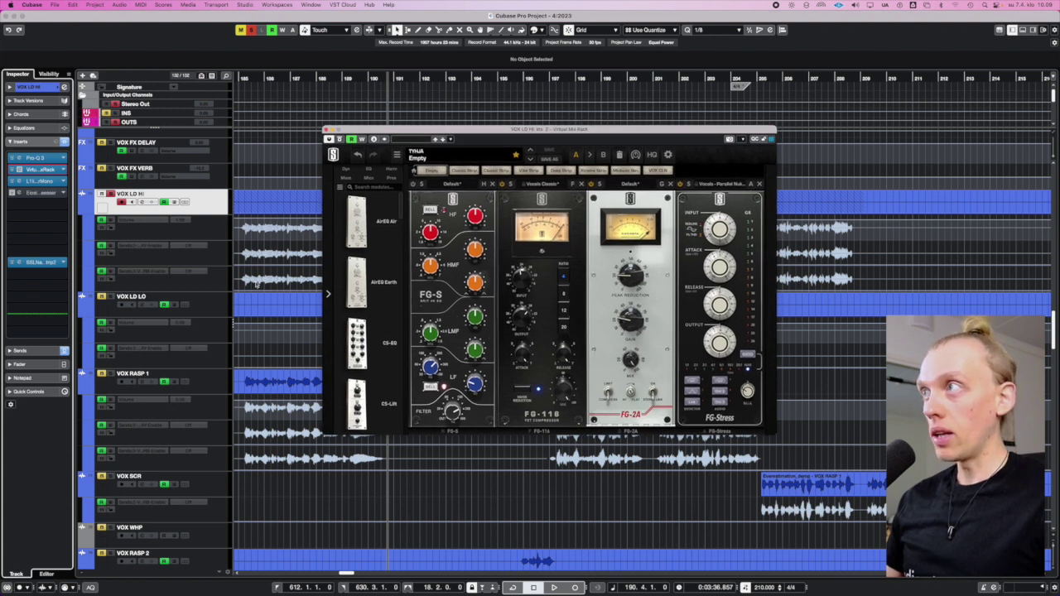
Play the vocal through the mix rack to view its compressors working, stop playback and save the project.
key(space)
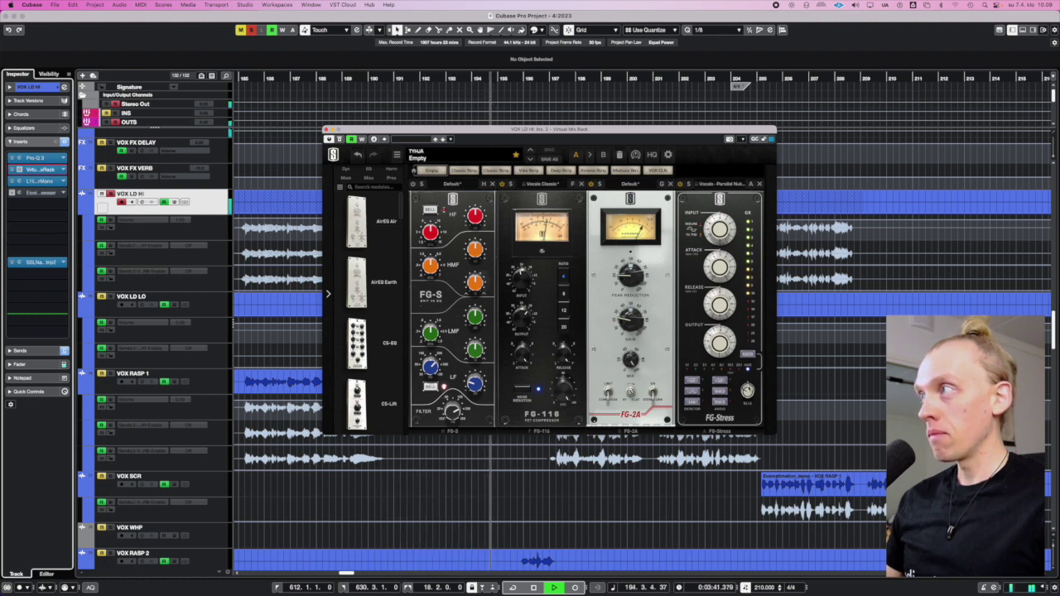
mouse_move(748, 391)
key(space)
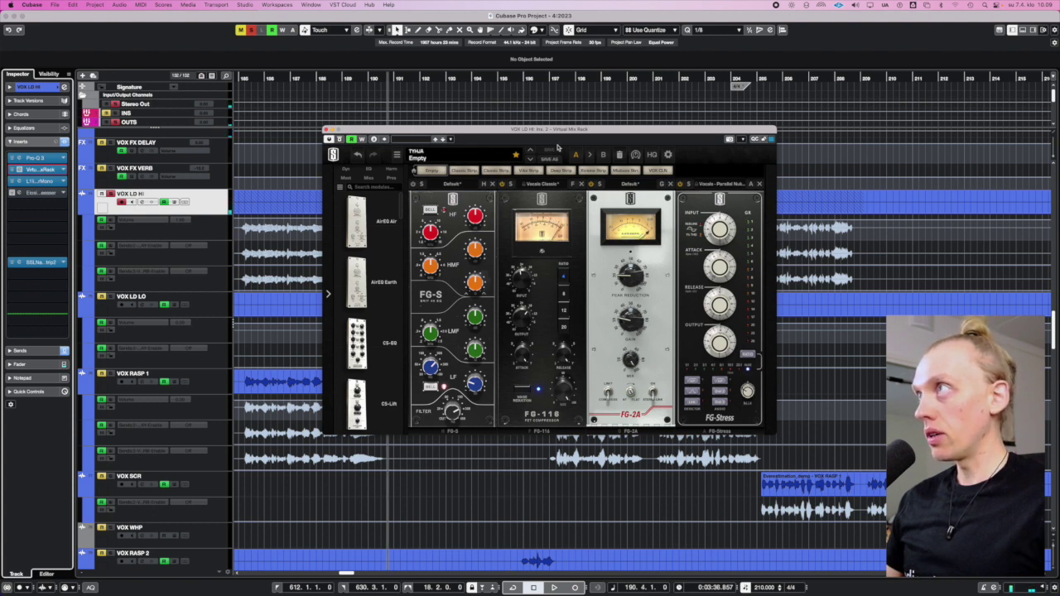
key(super+s)
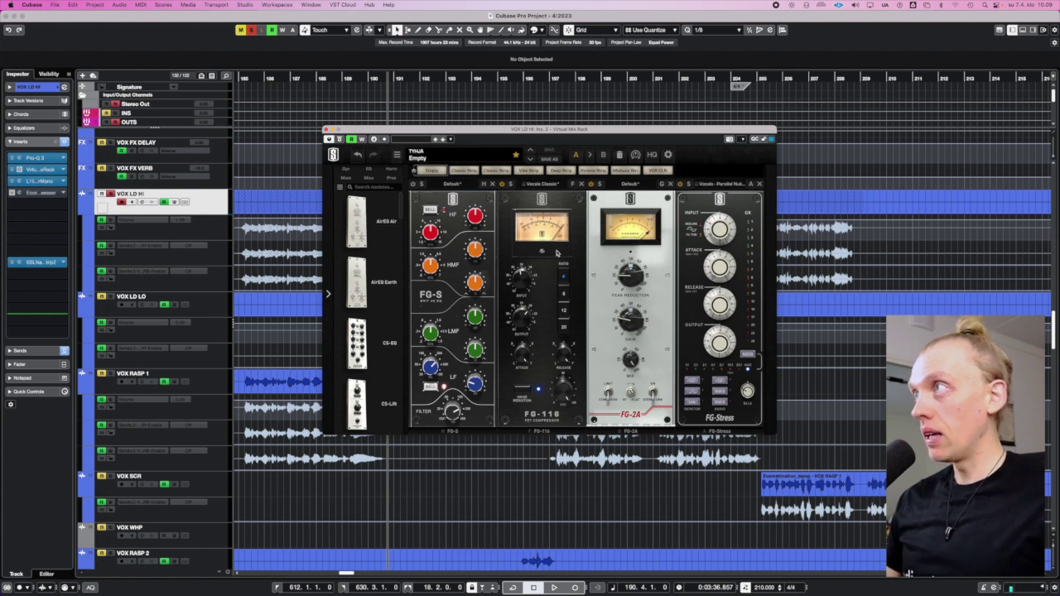
Close the high lead's Virtual Mix Rack window and turn off solo on the VOX LD HI track.
drag(466, 133, 521, 137)
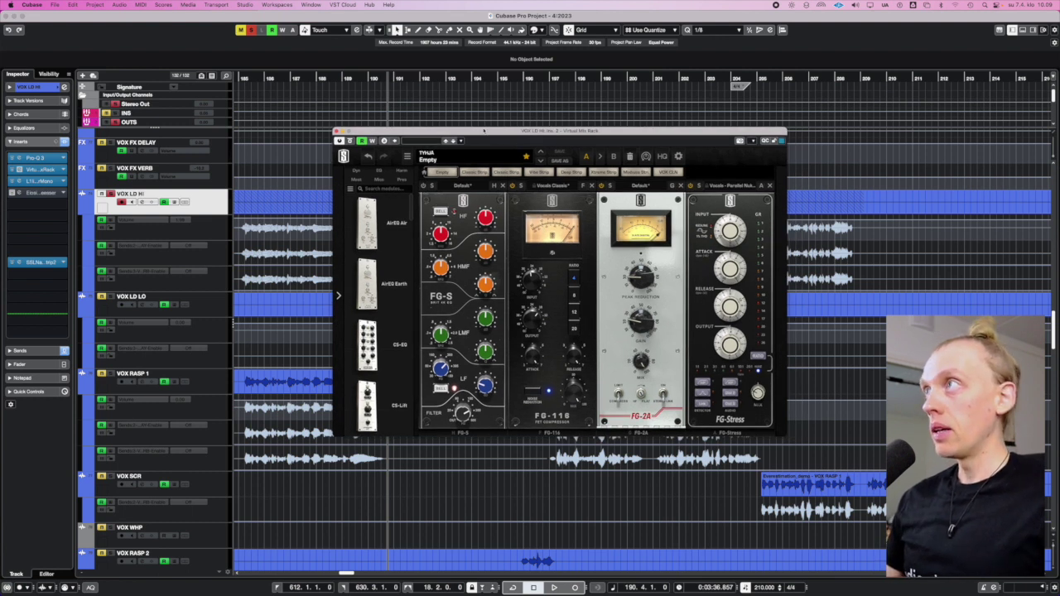
click(335, 131)
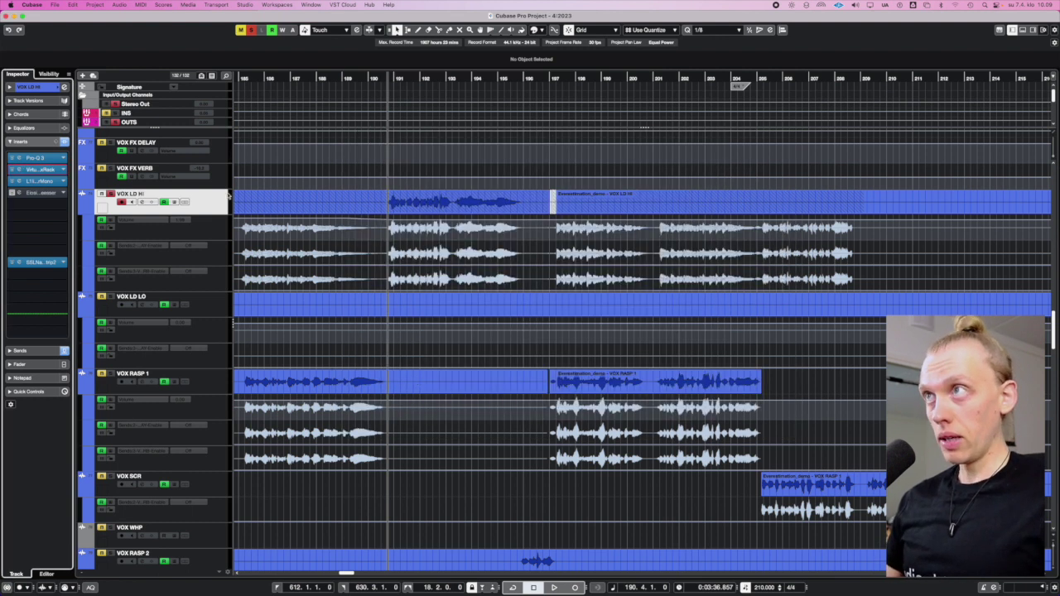
key(s)
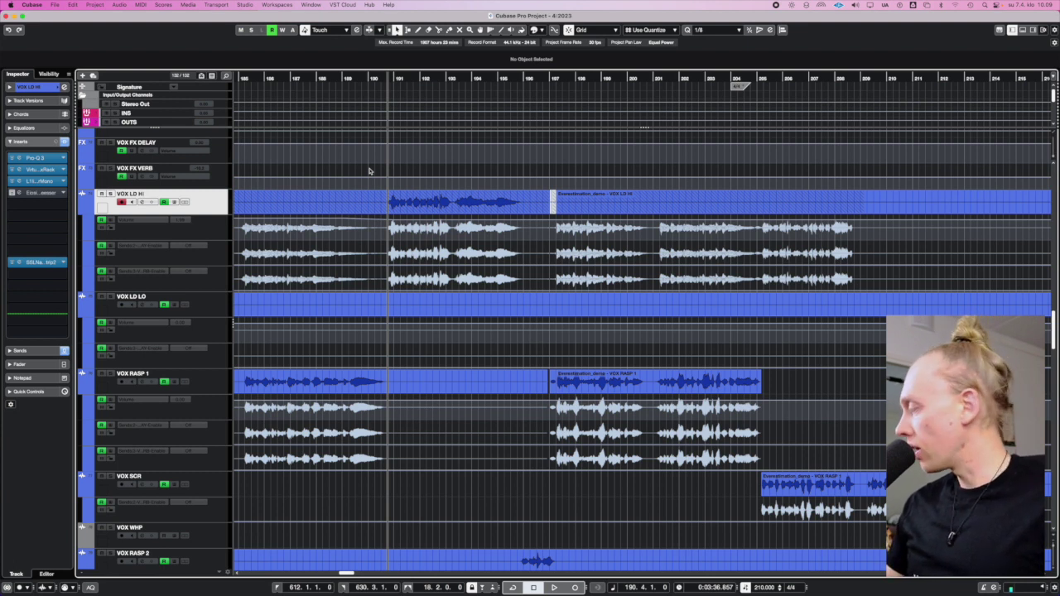
Play the high lead within the full mix, stop playback and save the project.
key(space)
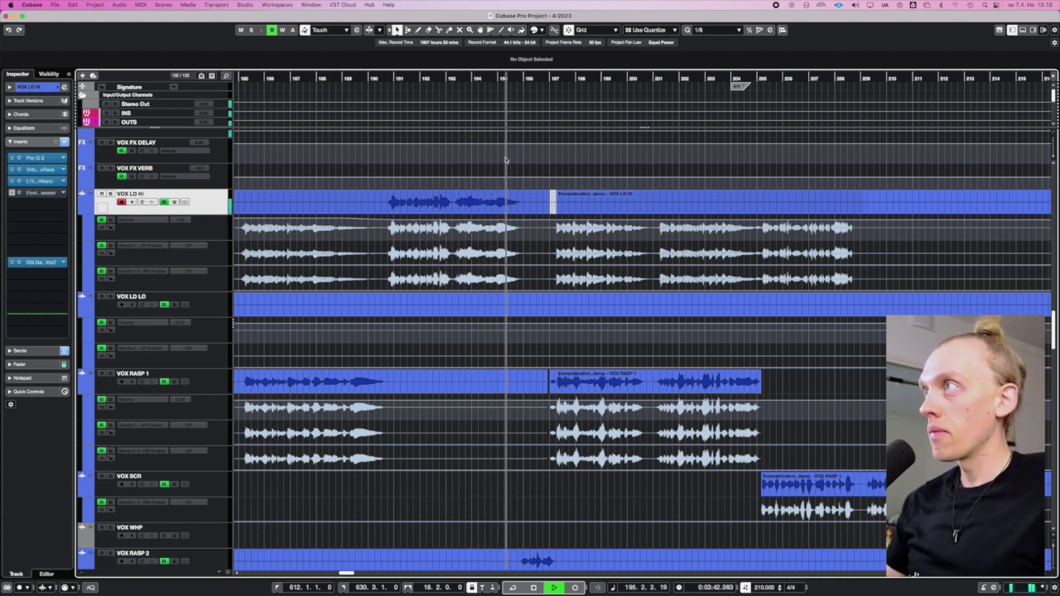
key(space)
key(super+s)
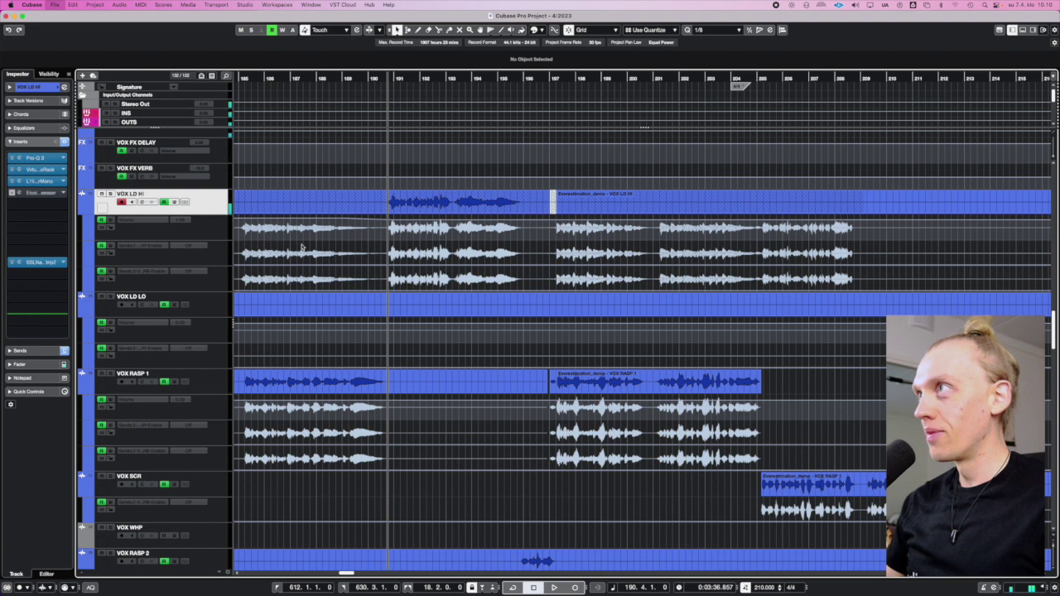
Select the VOX SCR track below VOX RASP 1.
key(g)
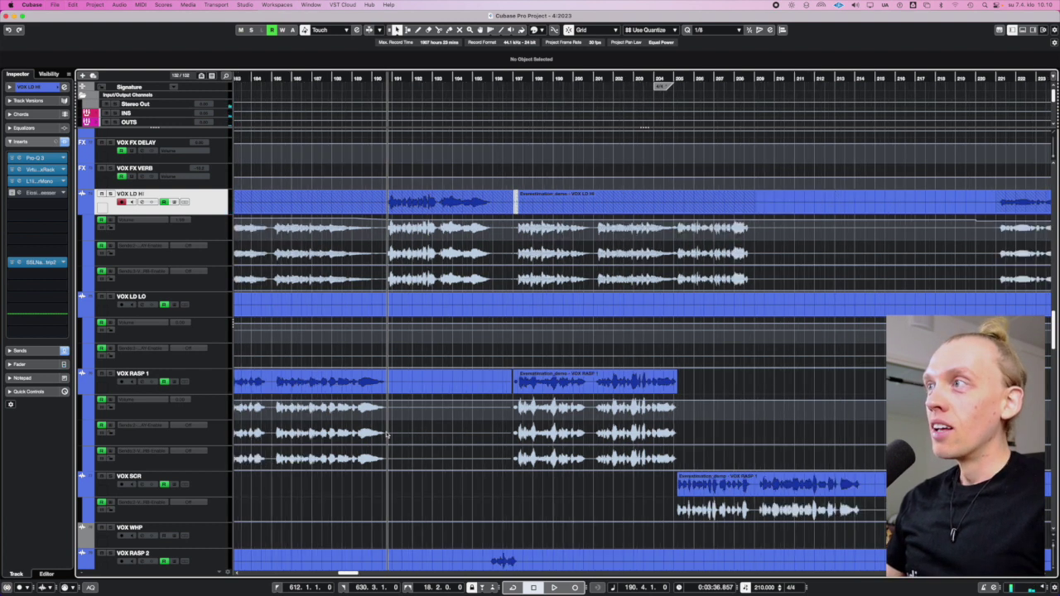
scroll(391, 501, down, 3)
key(g)
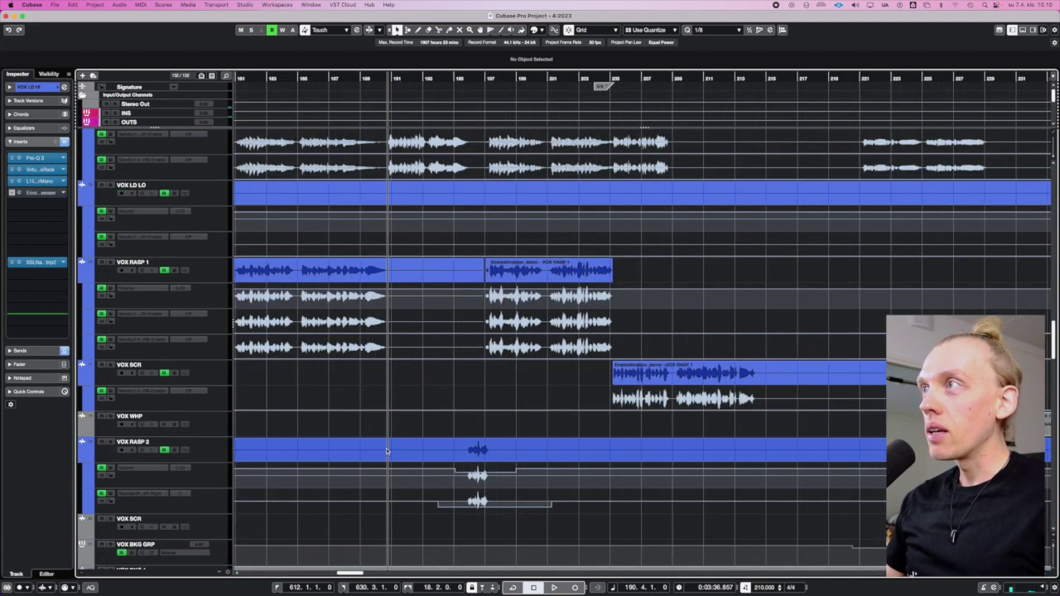
scroll(383, 394, right, 3)
key(g)
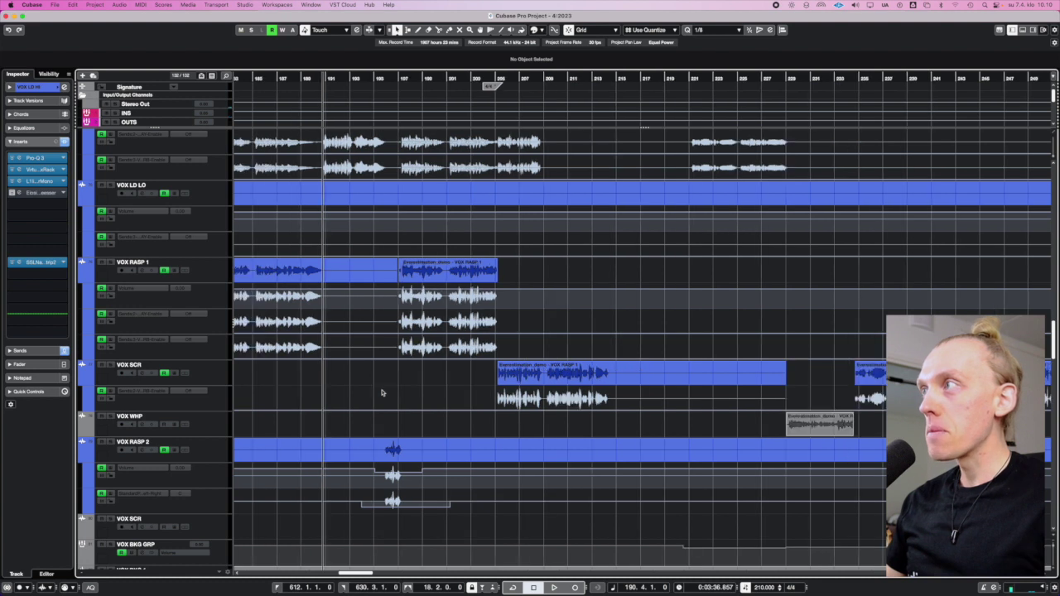
key(g)
click(214, 375)
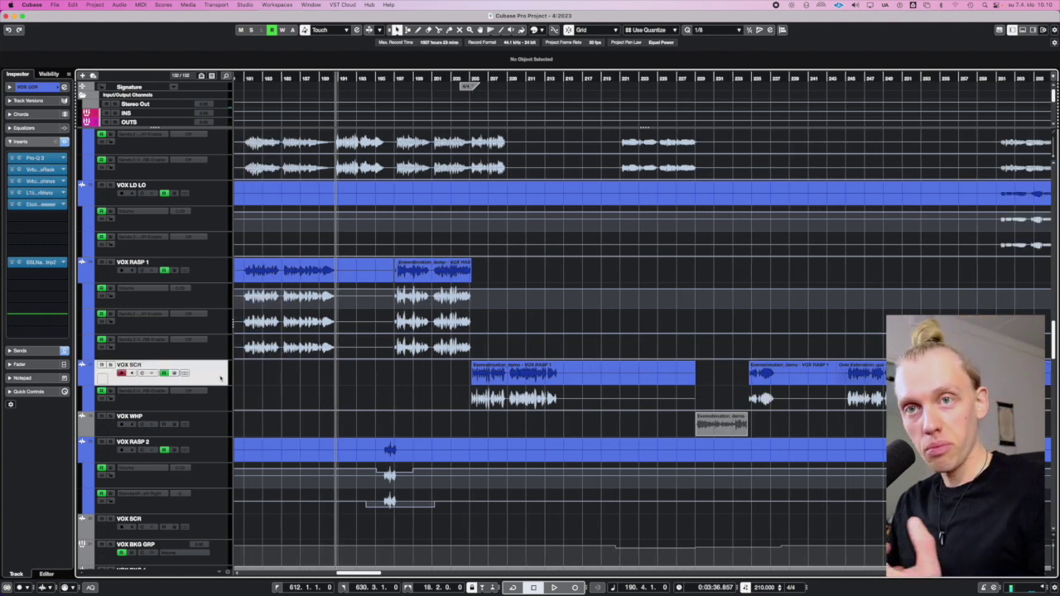
Place the playhead just before the first VOX SCR clip near bar 205 and solo the track.
click(473, 83)
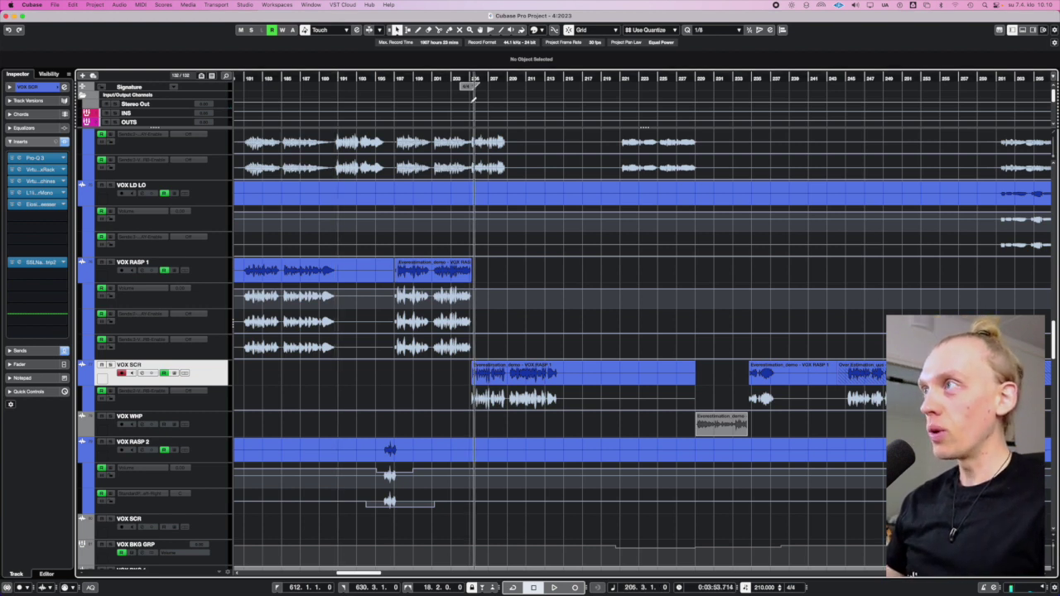
scroll(489, 273, up, 5)
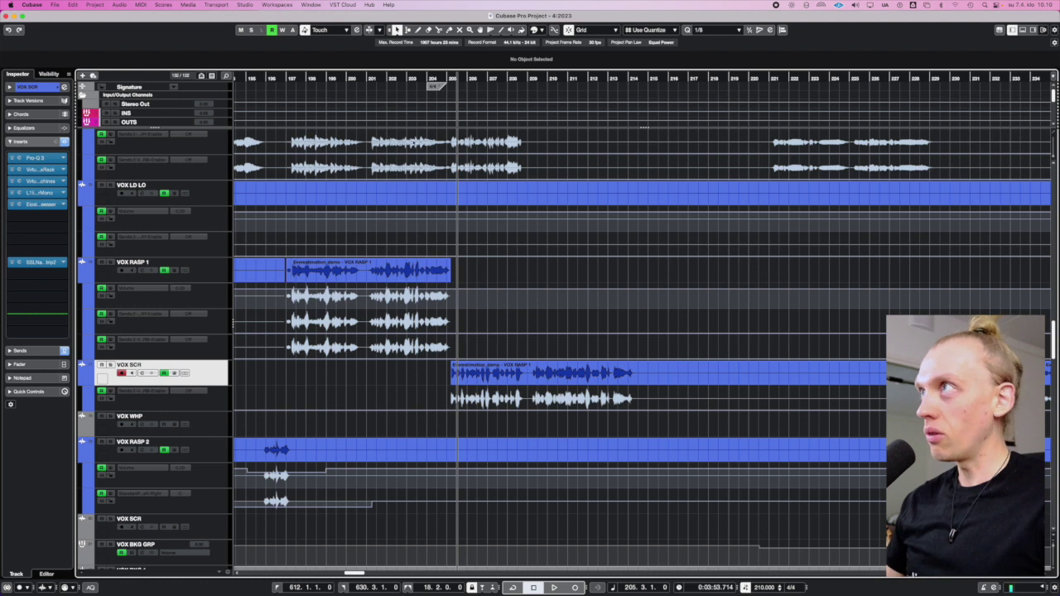
click(444, 81)
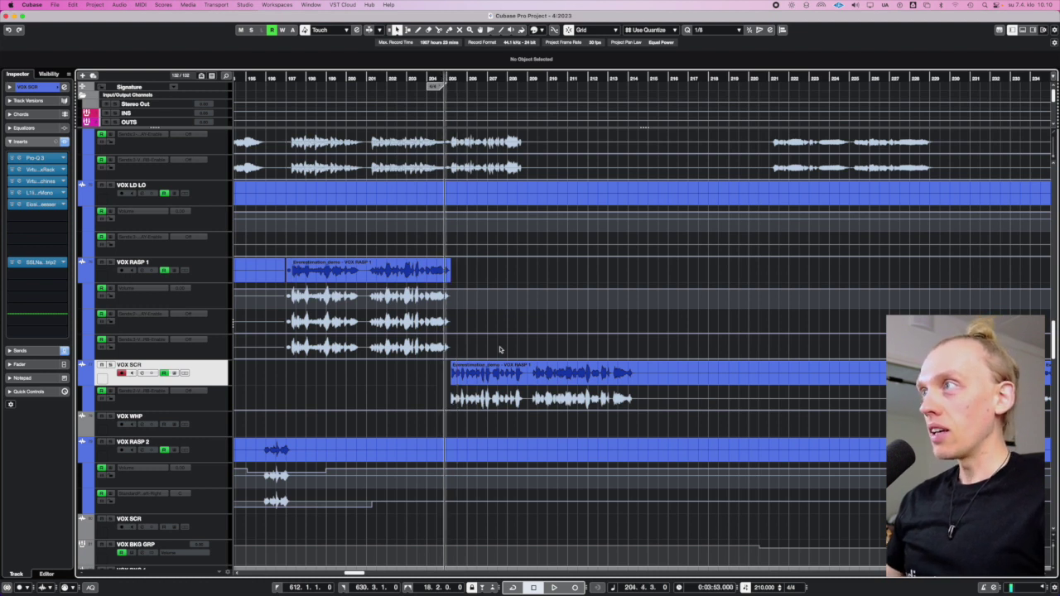
scroll(499, 350, up, 4)
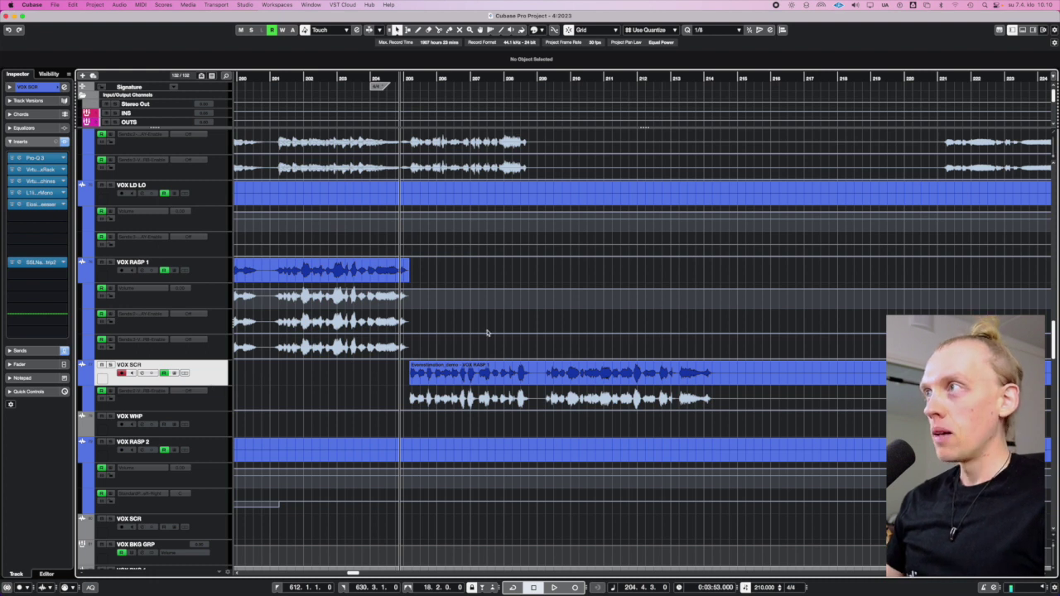
key(s)
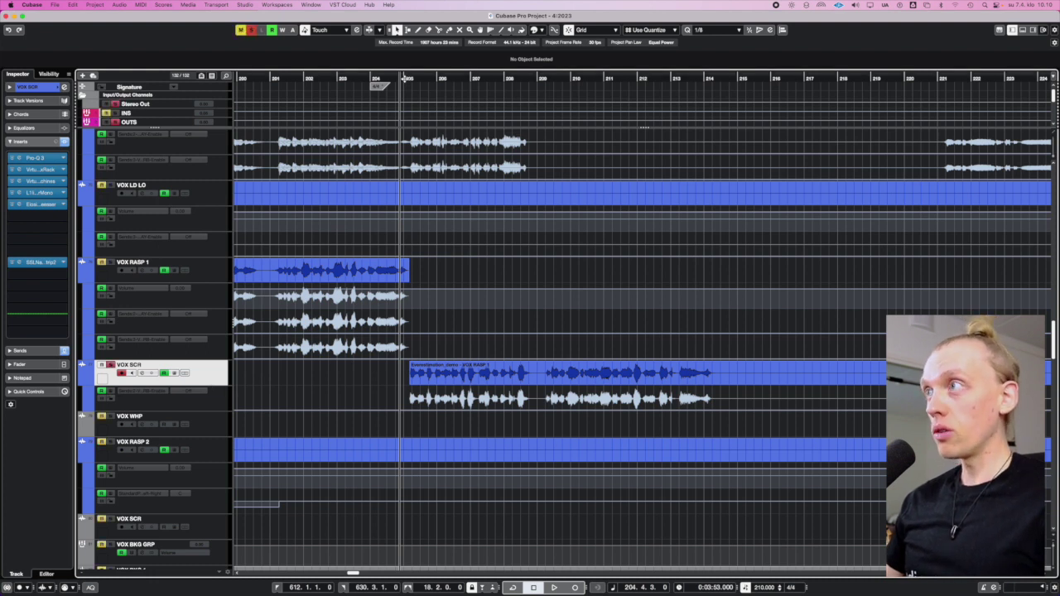
Move the solo to the VOX RASP 1 track by selecting it at its clips late in the song.
key(g)
key(g)
key(g)
key(g)
key(g)
key(g)
key(g)
key(g)
key(g)
key(g)
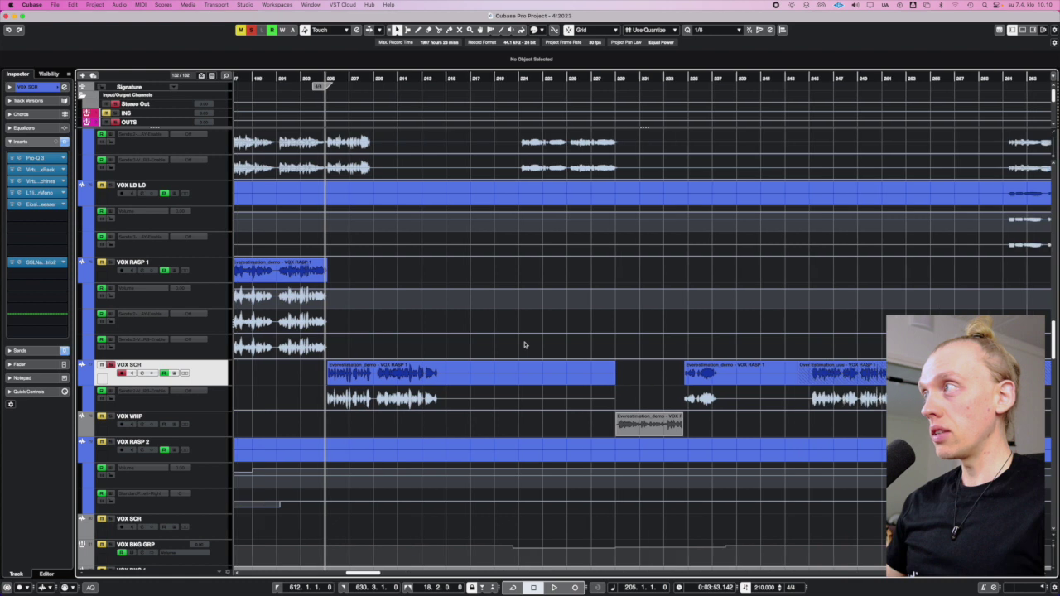
key(h)
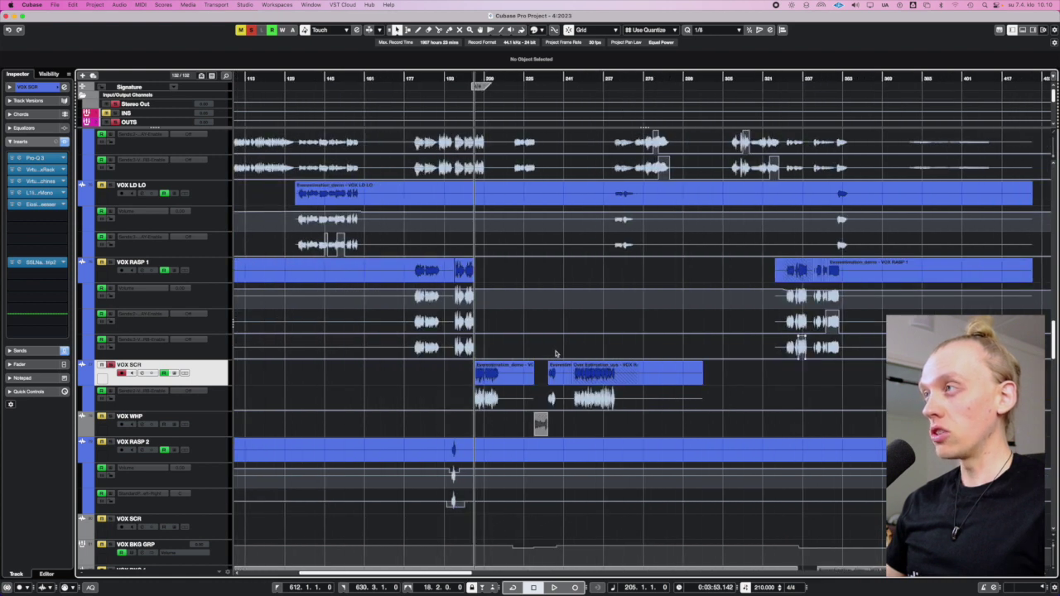
key(g)
key(g)
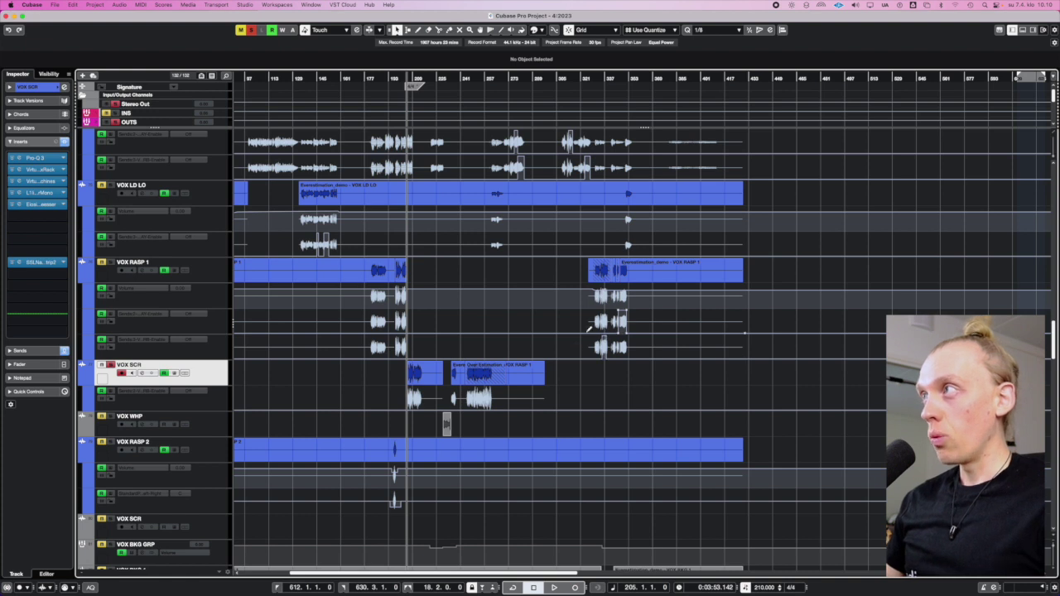
click(600, 269)
Place the playhead at bar 330, ahead of the late VOX RASP 1 phrases, and save the project.
key(h)
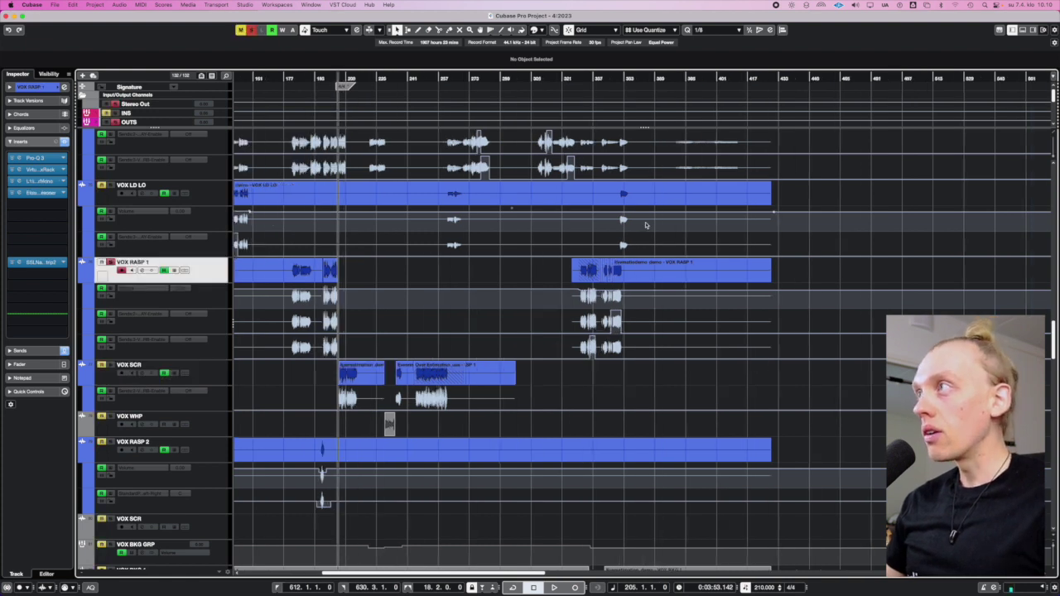
key(h)
key(h)
key(h)
key(h)
scroll(530, 221, right, 10)
scroll(710, 186, right, 10)
key(h)
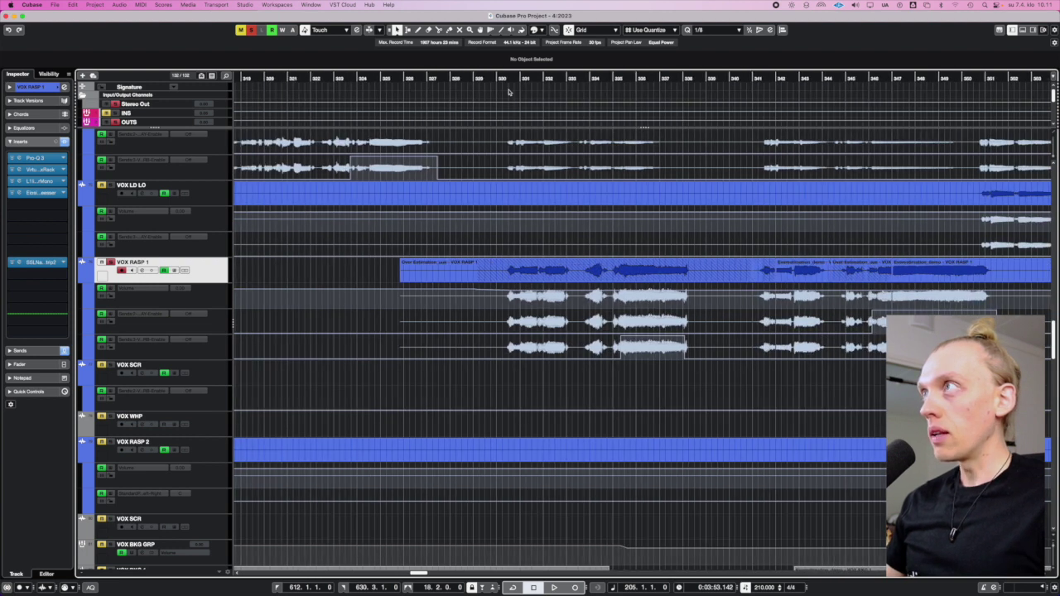
click(496, 78)
scroll(570, 193, right, 3)
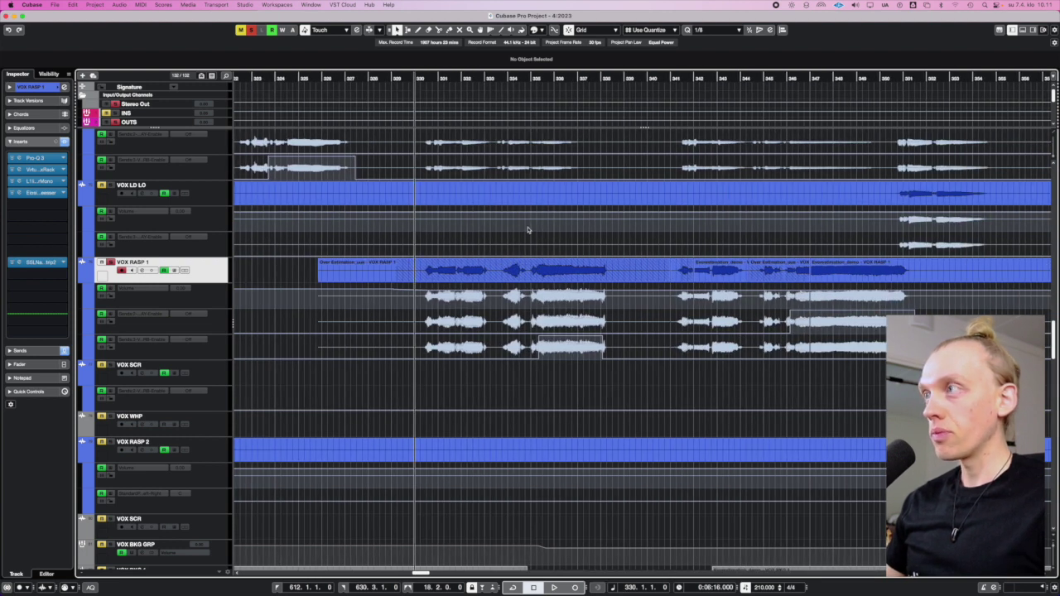
key(super+s)
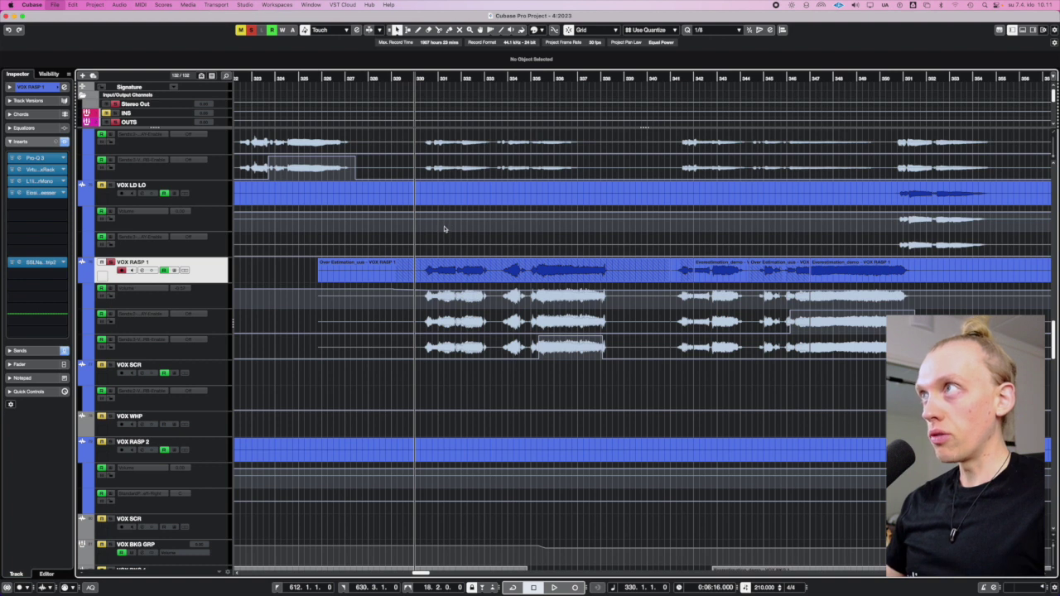
Play the soloed rasp vocal from just before its phrase in bar 330, and stop playback.
click(423, 78)
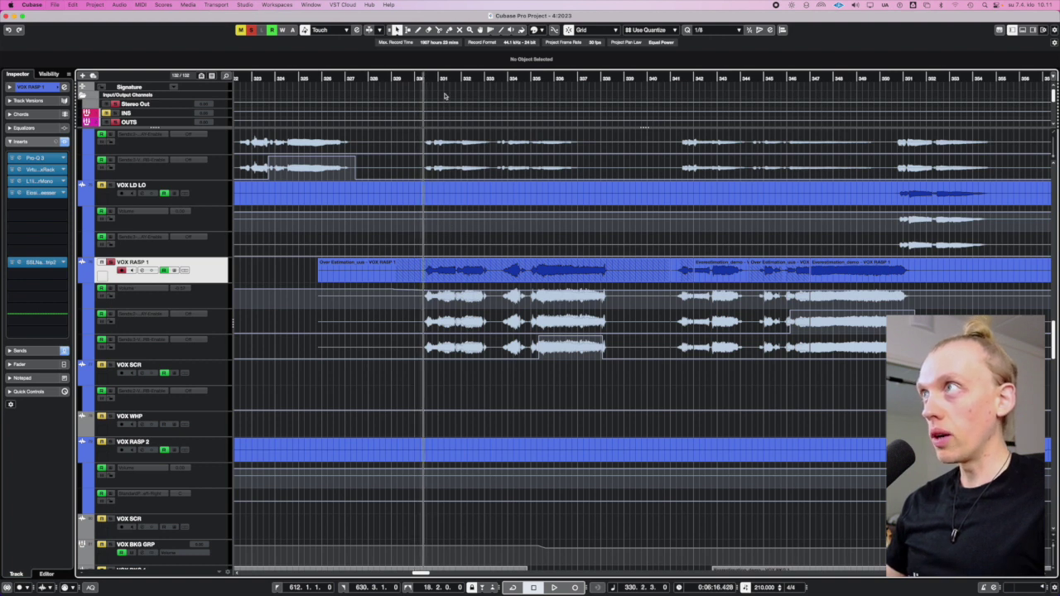
key(space)
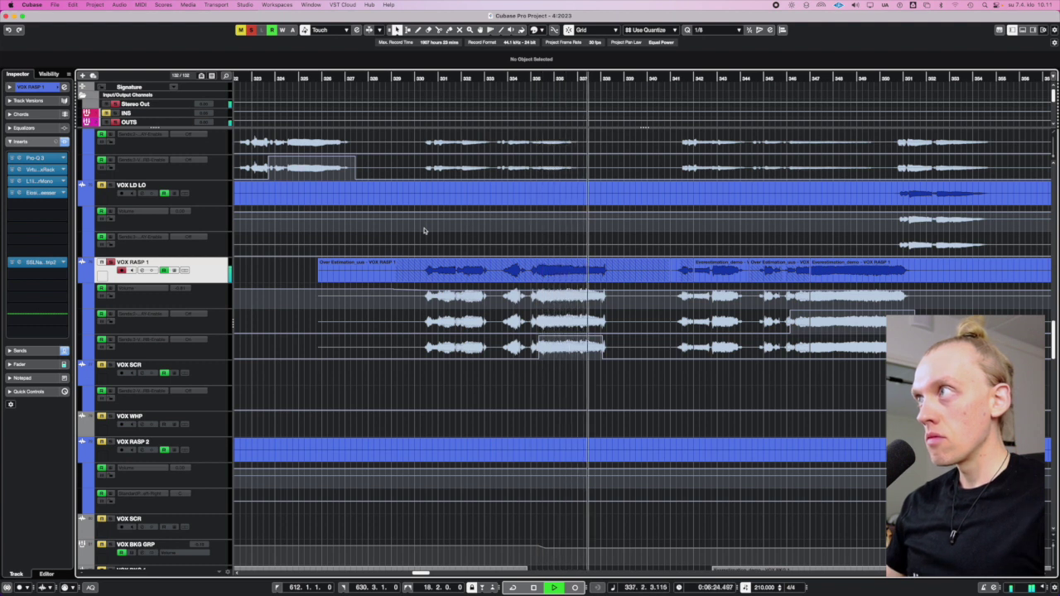
key(space)
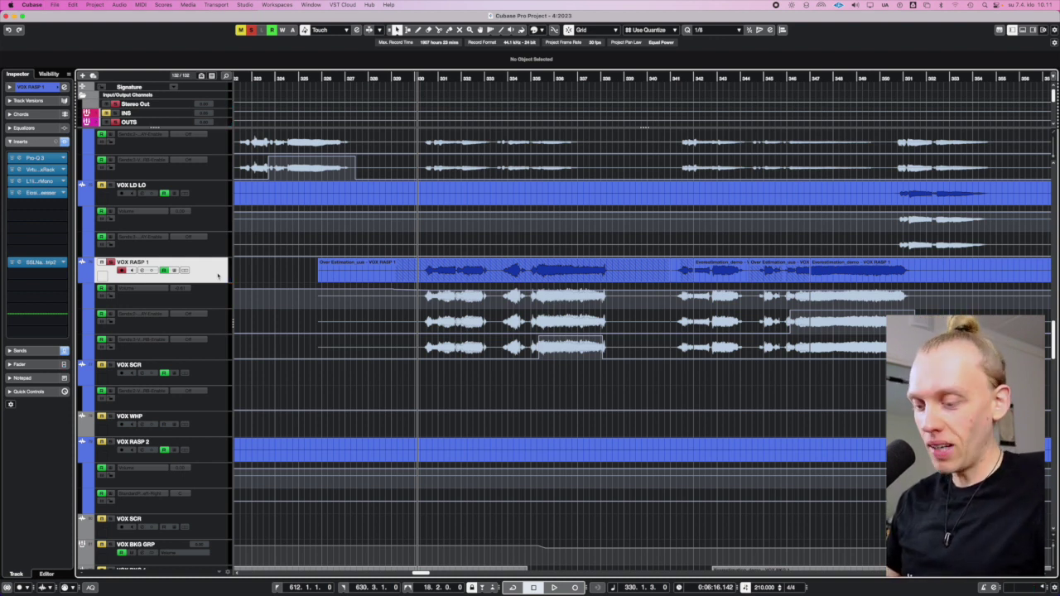
Open VOX RASP 1's Pro-Q 3 insert, position its window clear of the first rasp waveforms, and save the project.
click(26, 159)
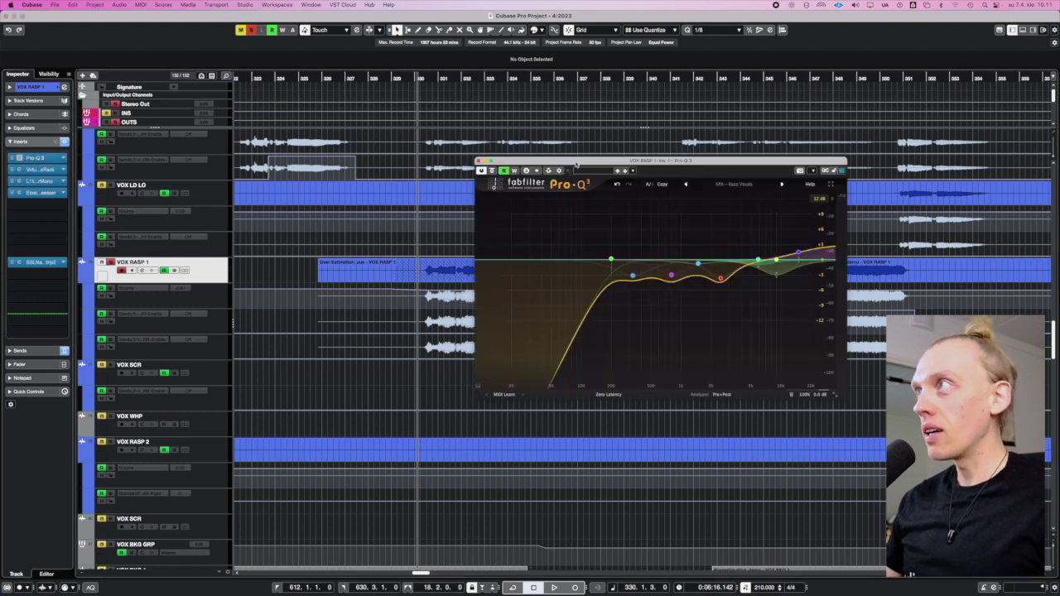
drag(582, 163, 572, 160)
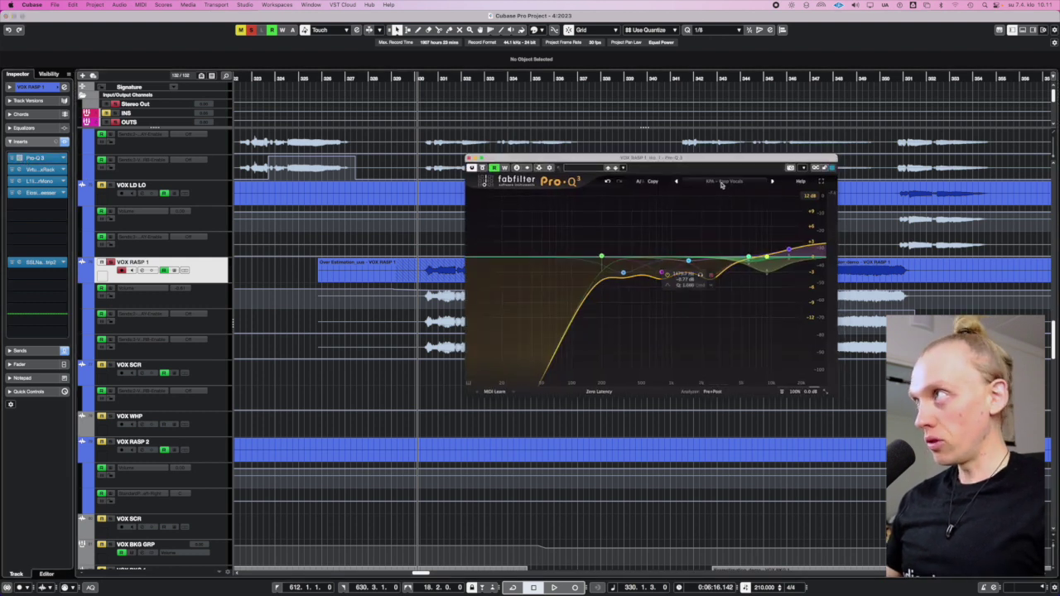
drag(730, 163, 795, 158)
scroll(413, 239, right, 5)
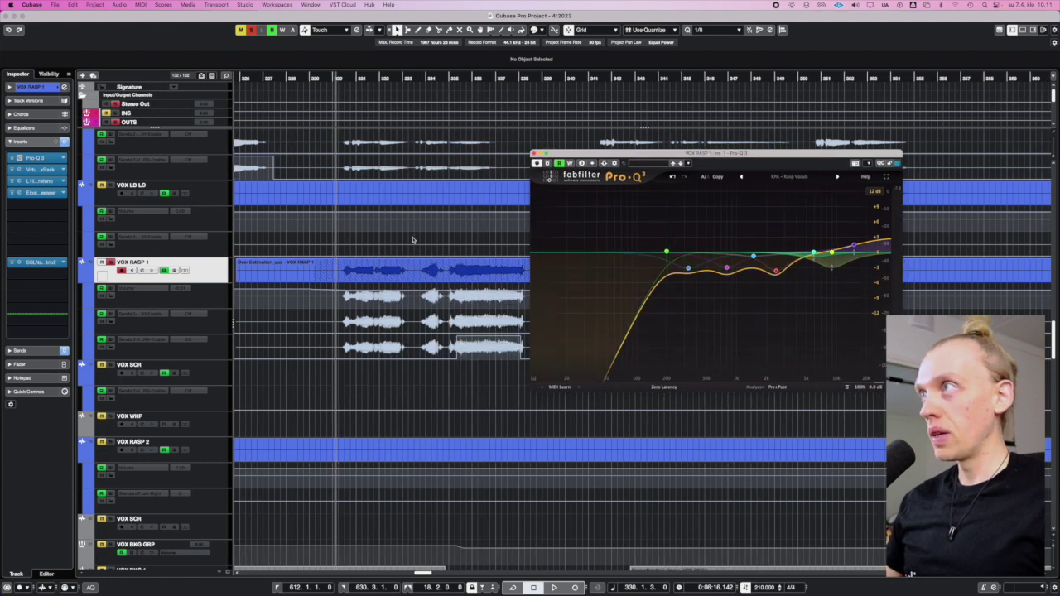
scroll(413, 240, right, 5)
scroll(412, 239, down, 2)
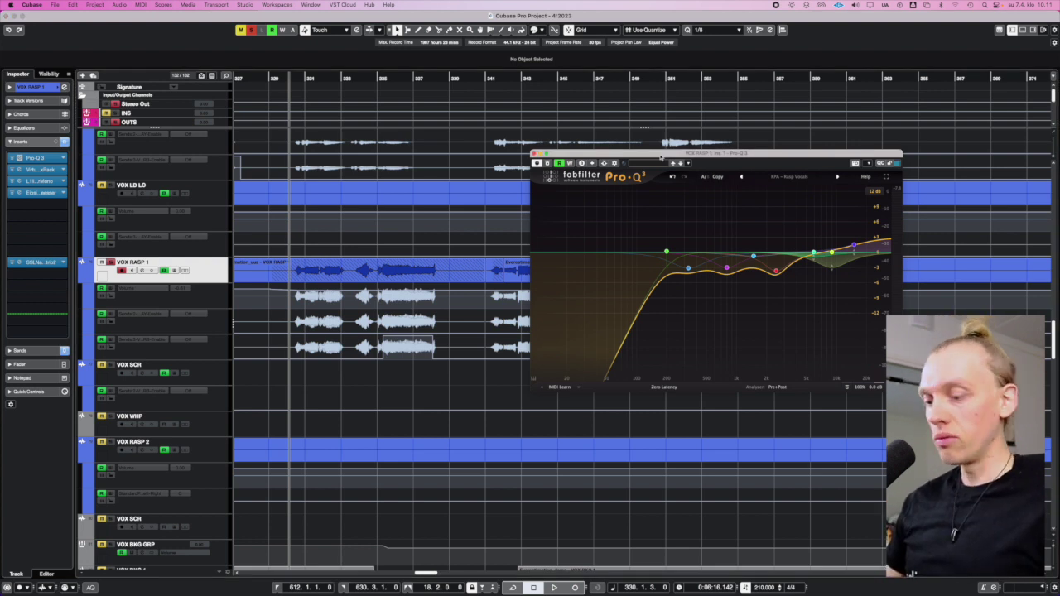
key(super+s)
drag(661, 158, 671, 159)
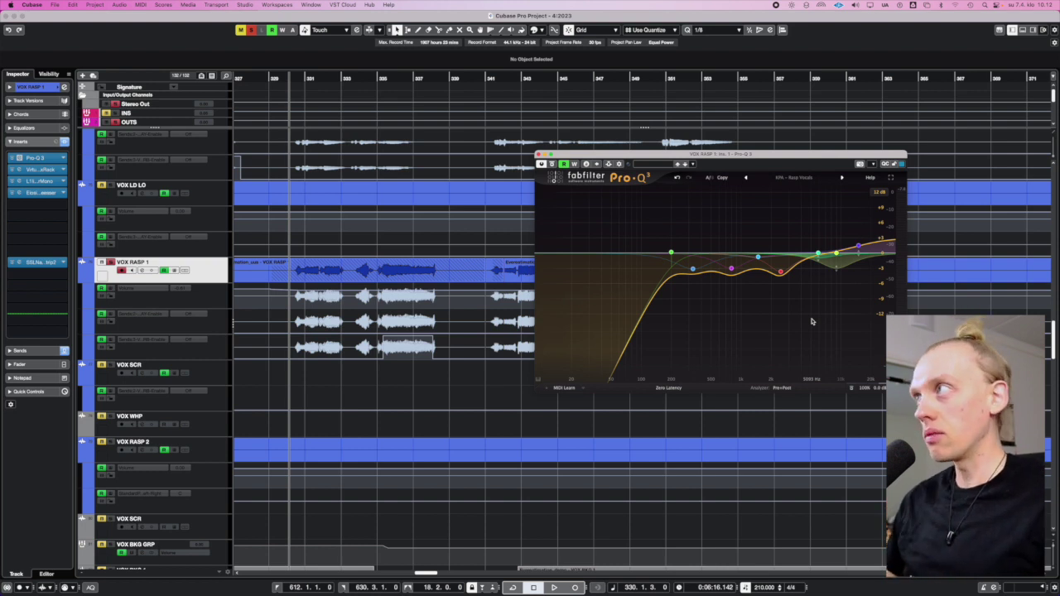
drag(734, 154, 746, 159)
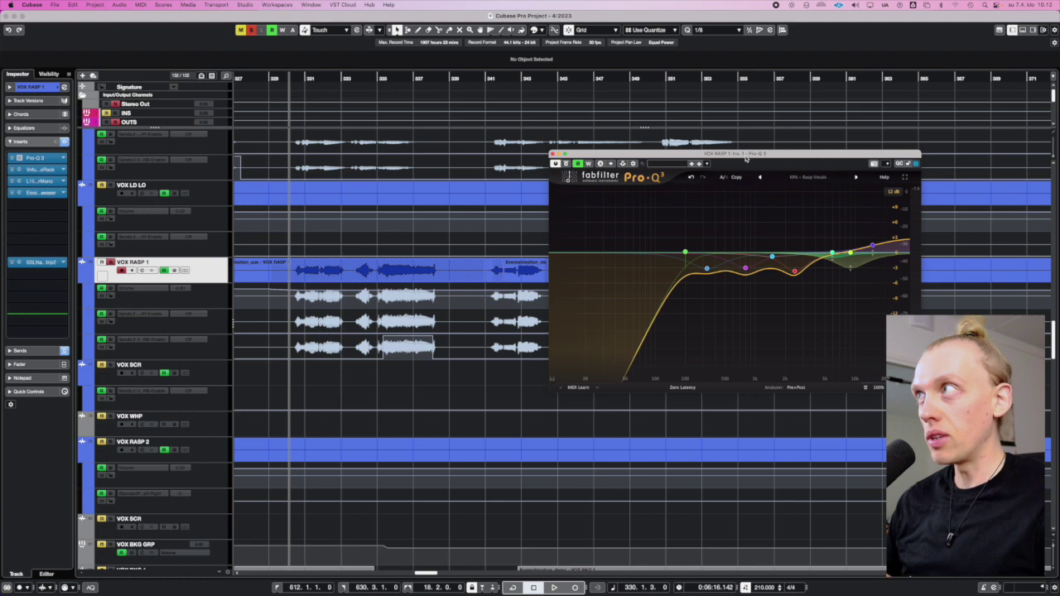
drag(747, 160, 719, 169)
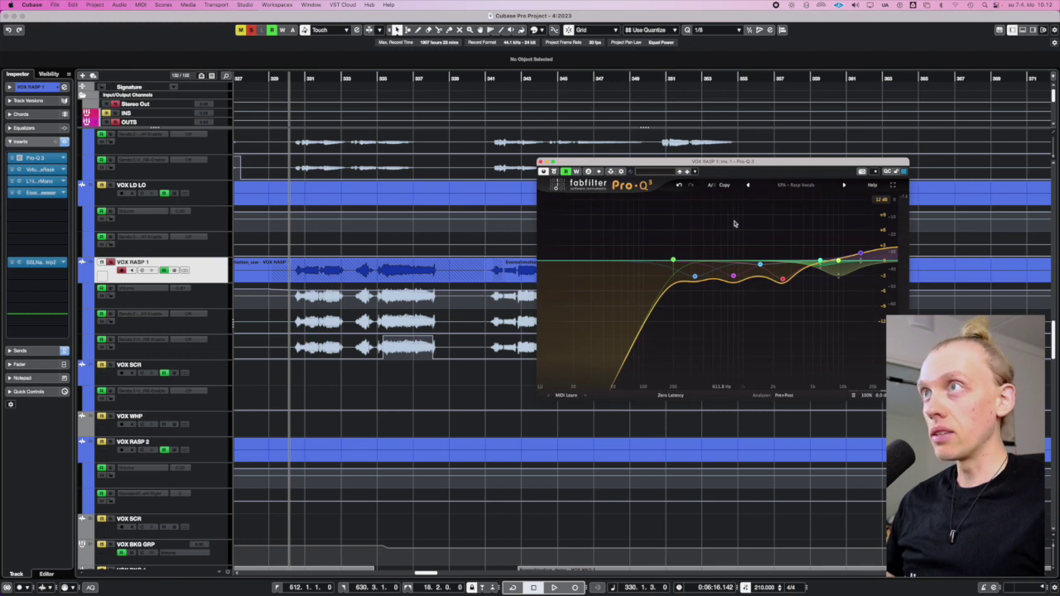
drag(667, 168, 652, 168)
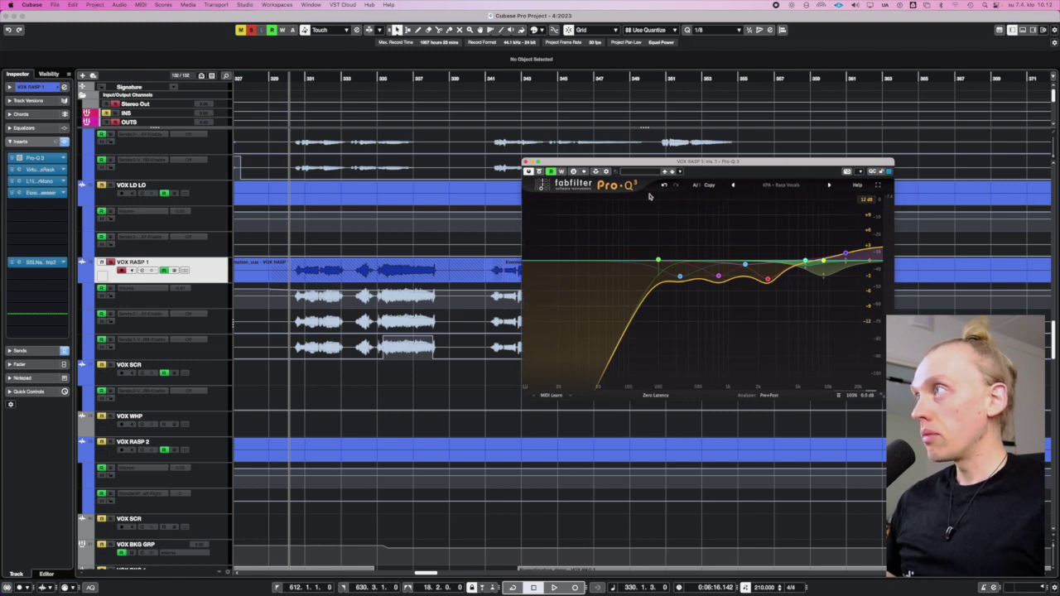
Inspect the 200 Hz low cut and the lowest bell cut near 330 Hz in the Pro-Q 3 curve.
click(679, 274)
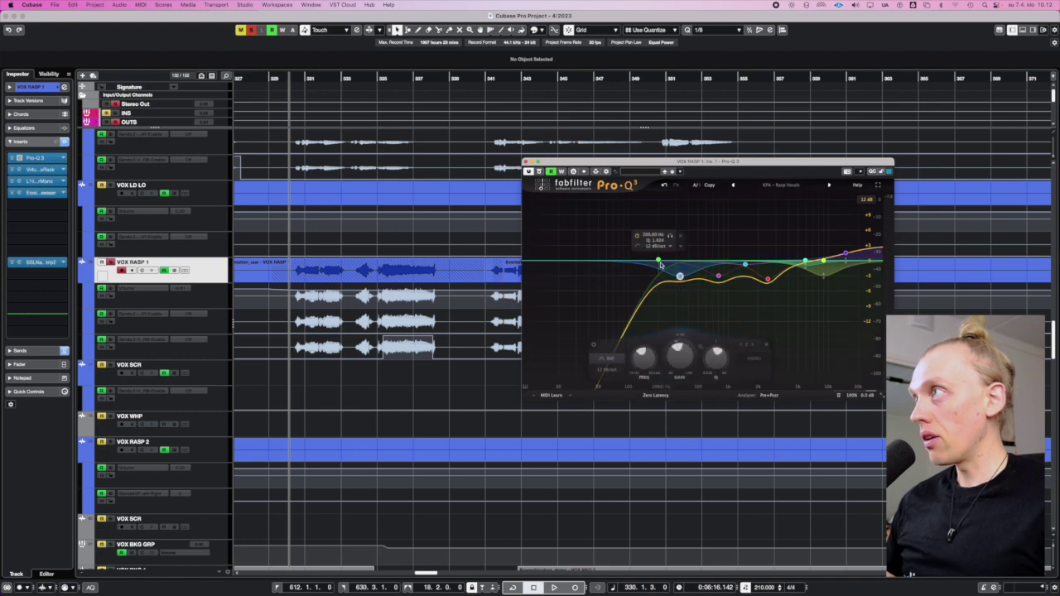
click(657, 261)
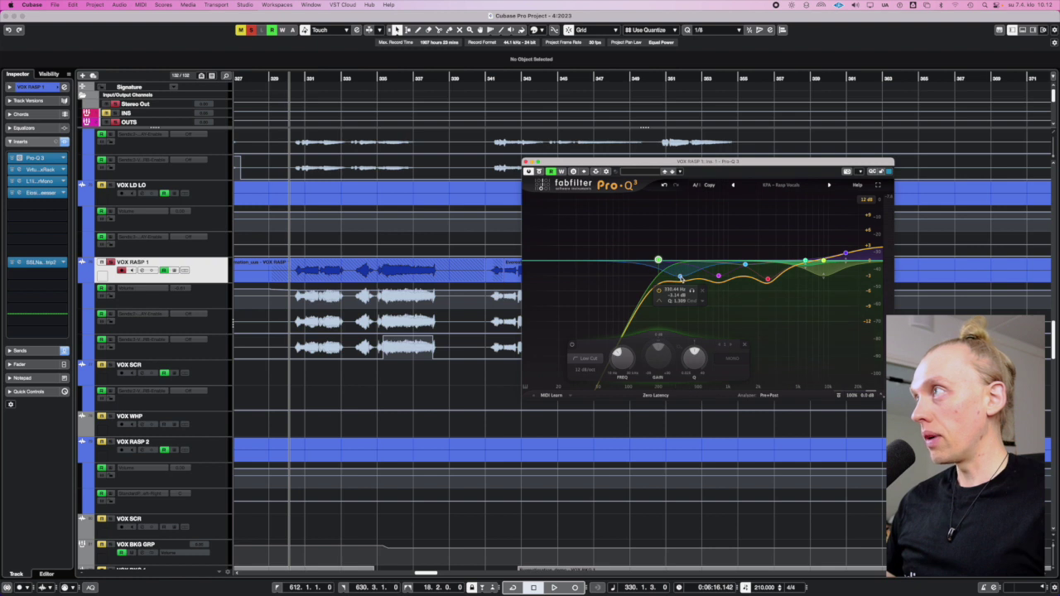
click(679, 276)
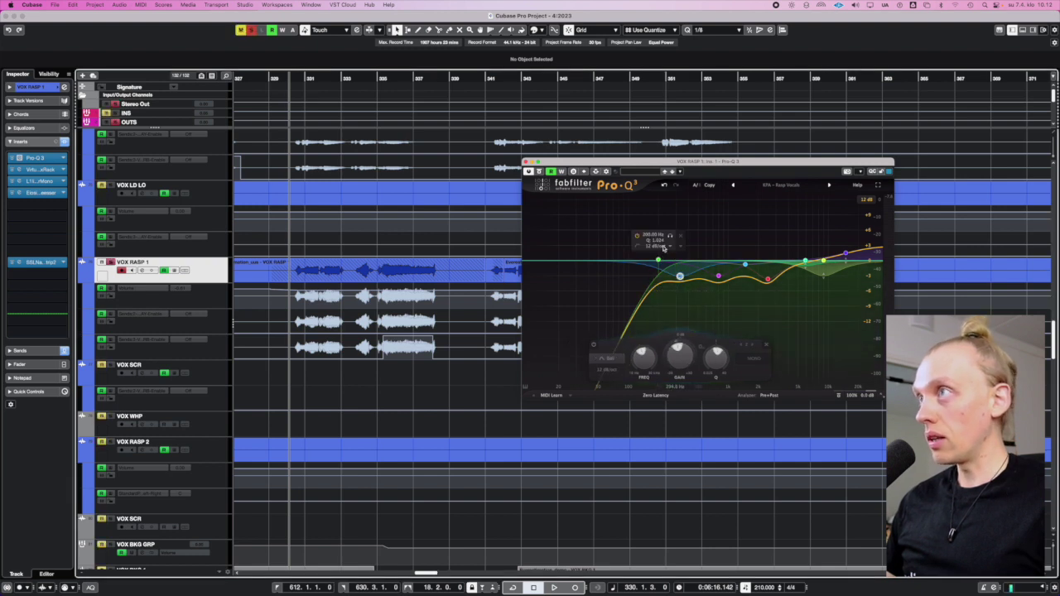
Audition the lowest bell band near 330 Hz in solo while the rasp phrase plays, and stop playback.
key(space)
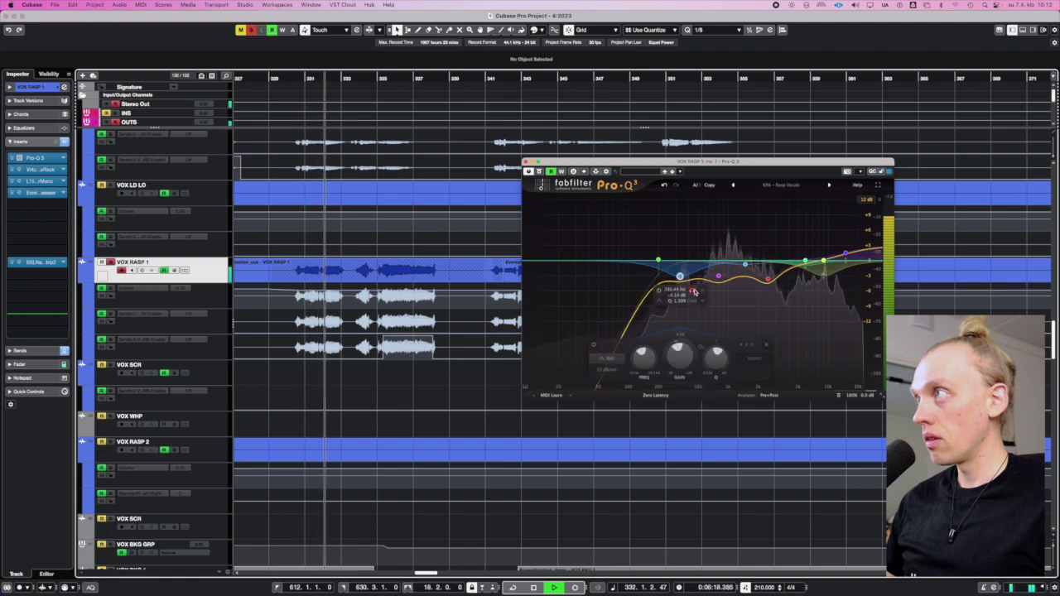
click(693, 291)
drag(694, 292, 692, 291)
key(space)
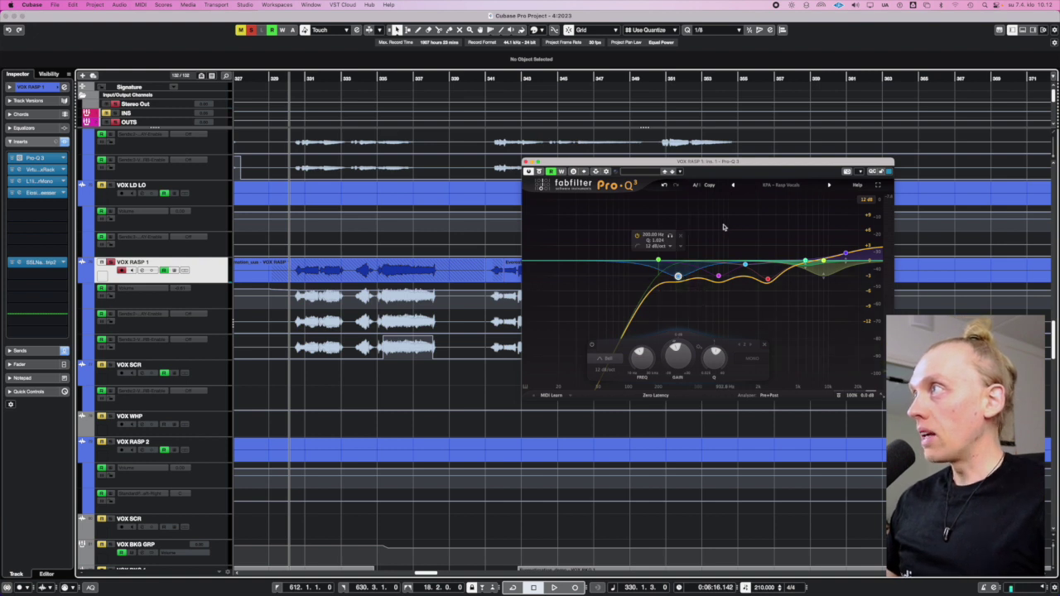
Solo the 800 Hz bell cut during playback, nudging its frequency slightly upward, and stop playback.
click(722, 279)
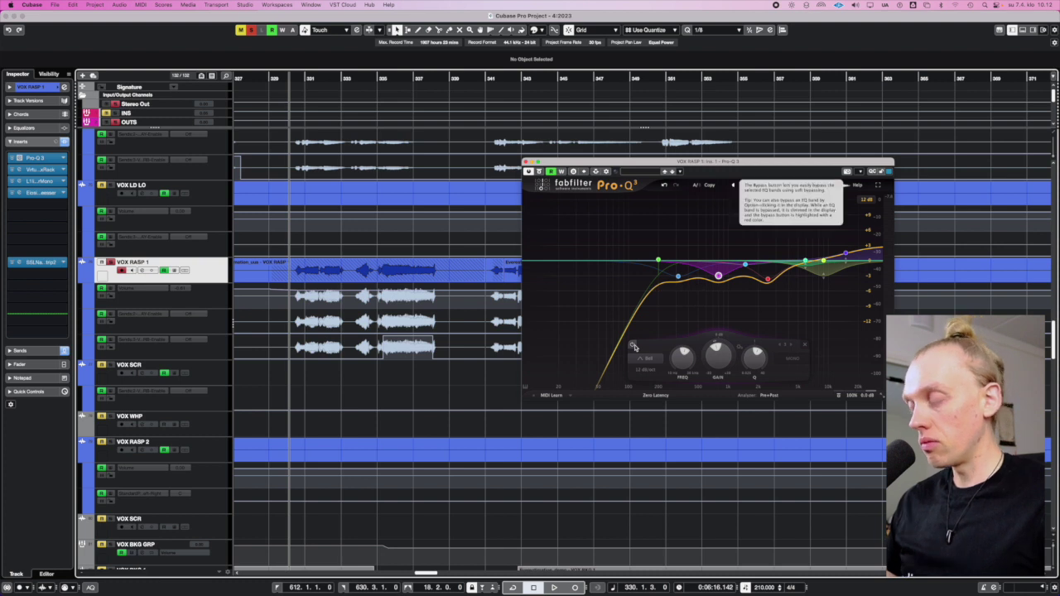
key(space)
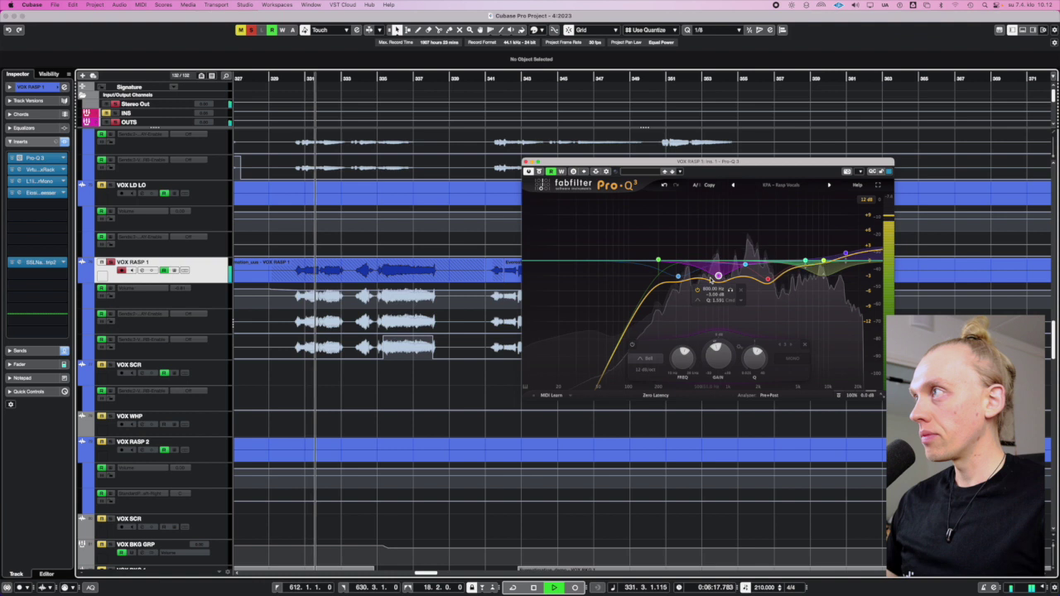
mouse_move(735, 291)
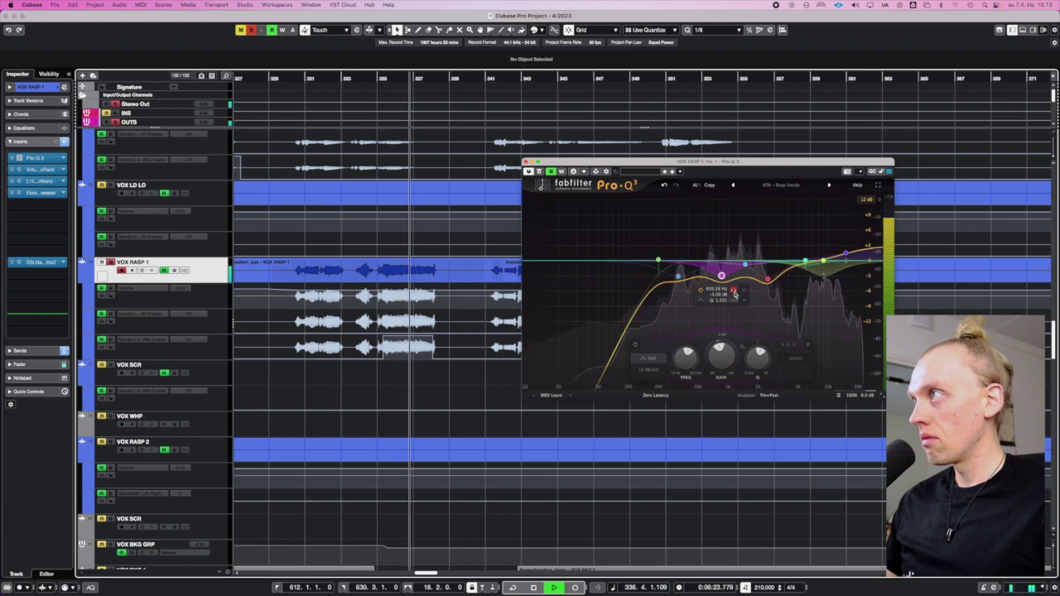
key(space)
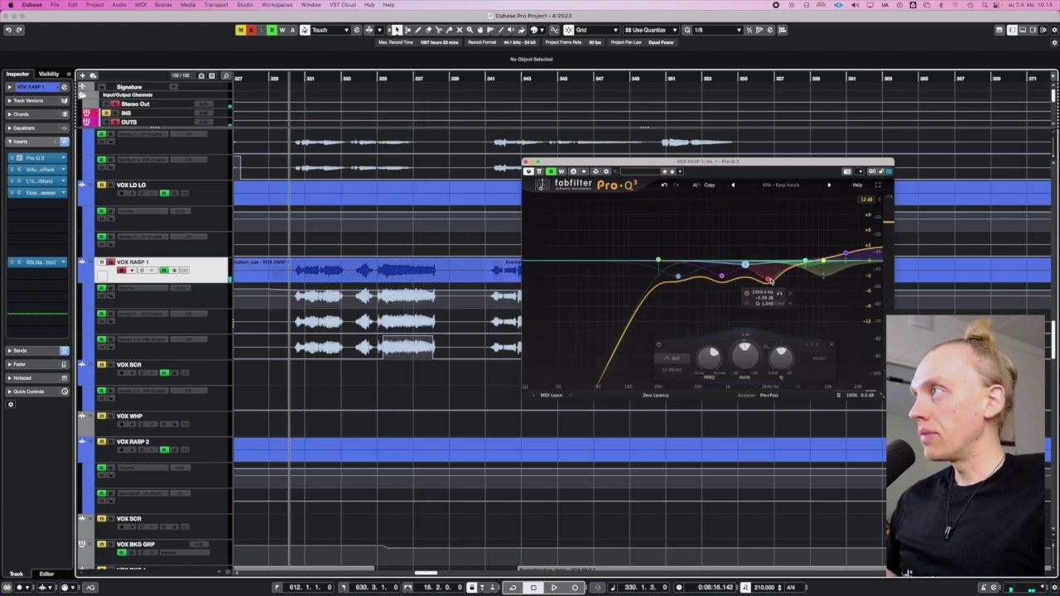
Save the project, audition the bell cut near 2.5 kHz during playback, shifting it to about 2577 Hz, and stop playback.
click(769, 280)
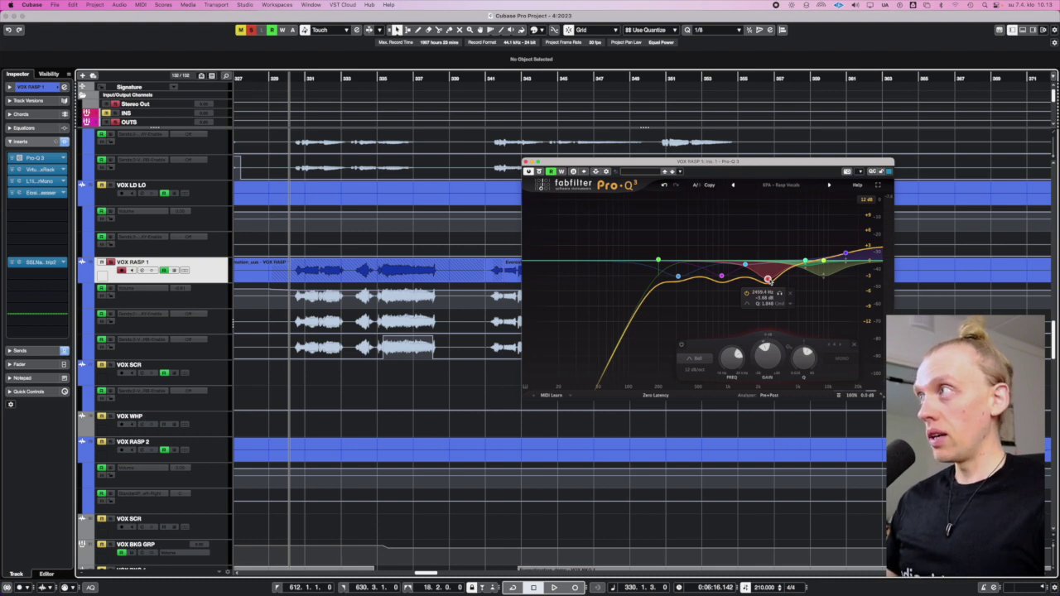
key(super+s)
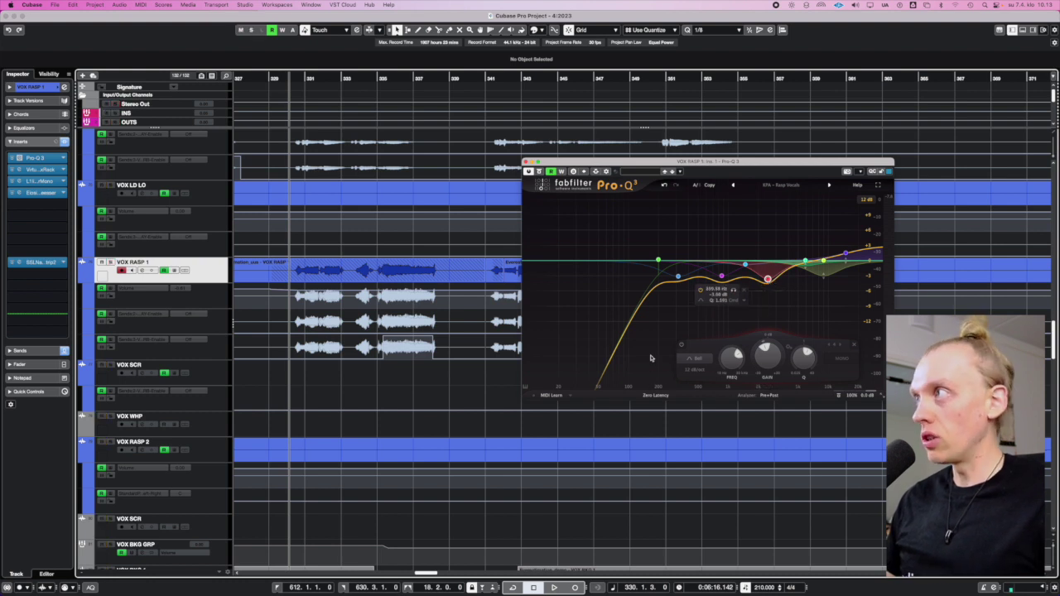
mouse_move(784, 279)
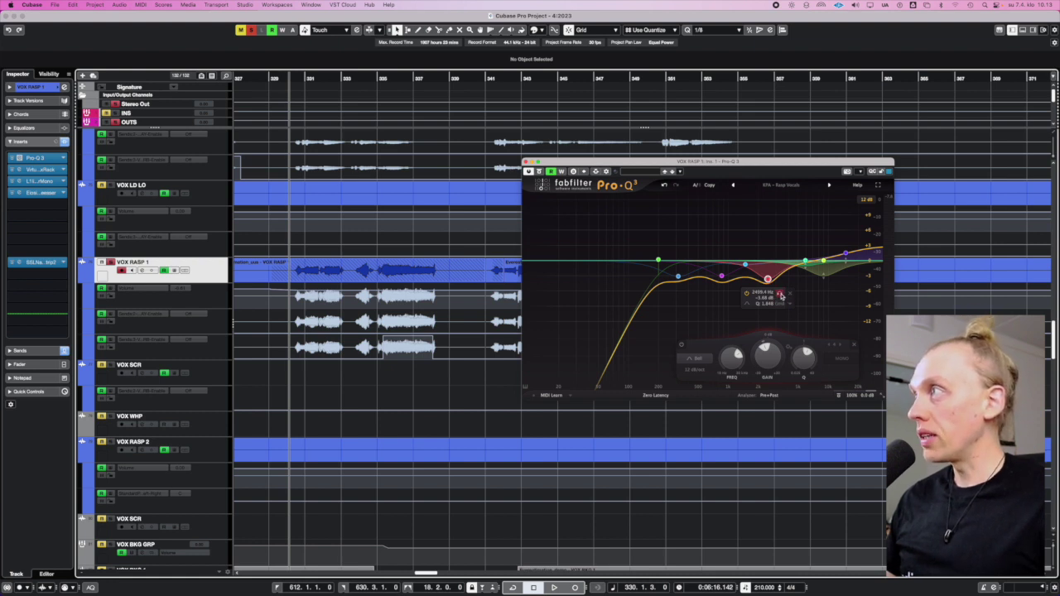
click(780, 295)
key(space)
drag(780, 295, 787, 298)
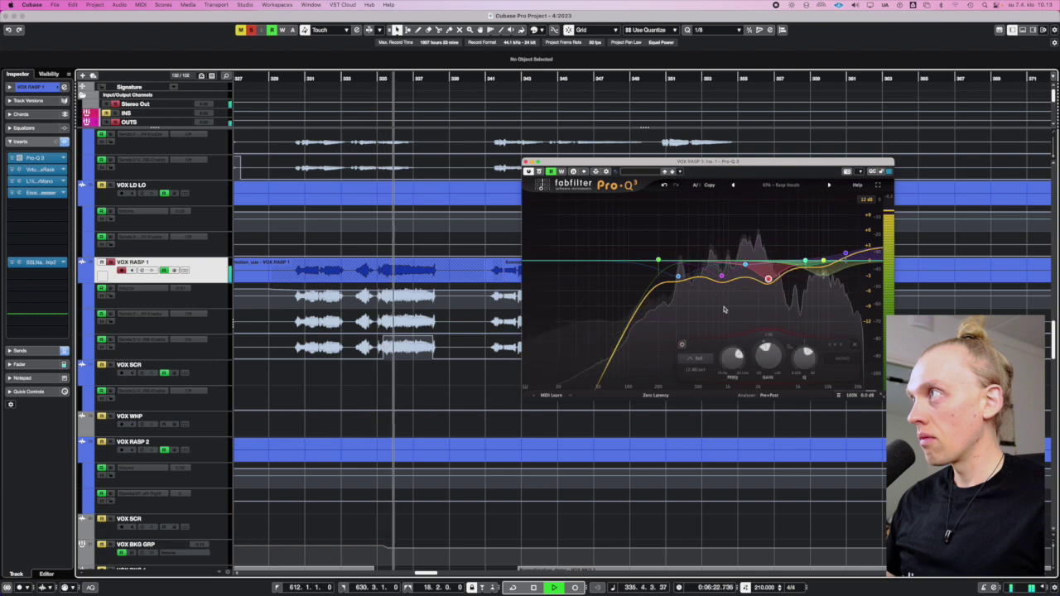
mouse_move(769, 282)
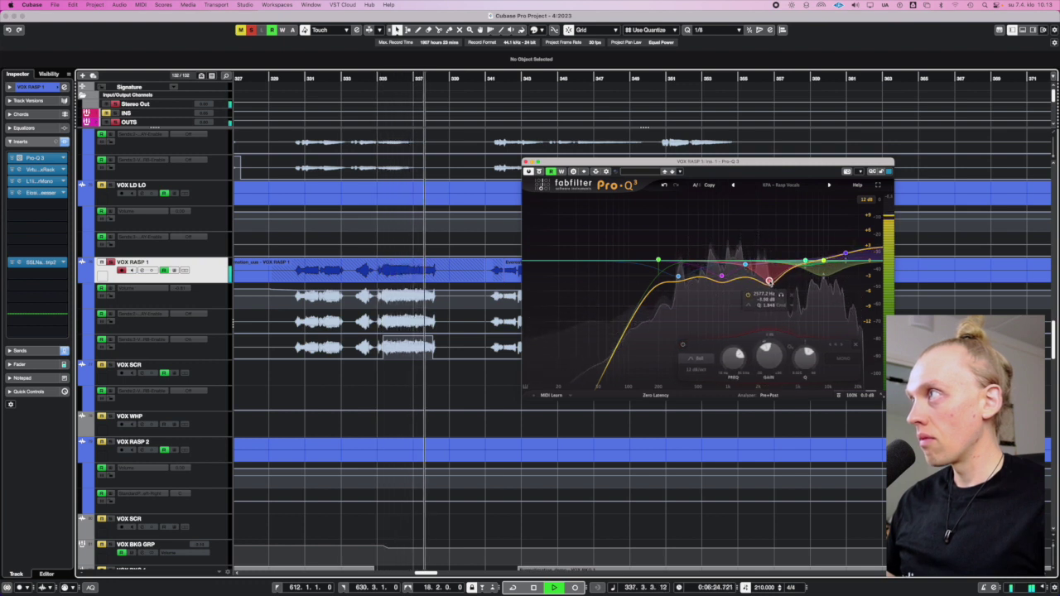
key(space)
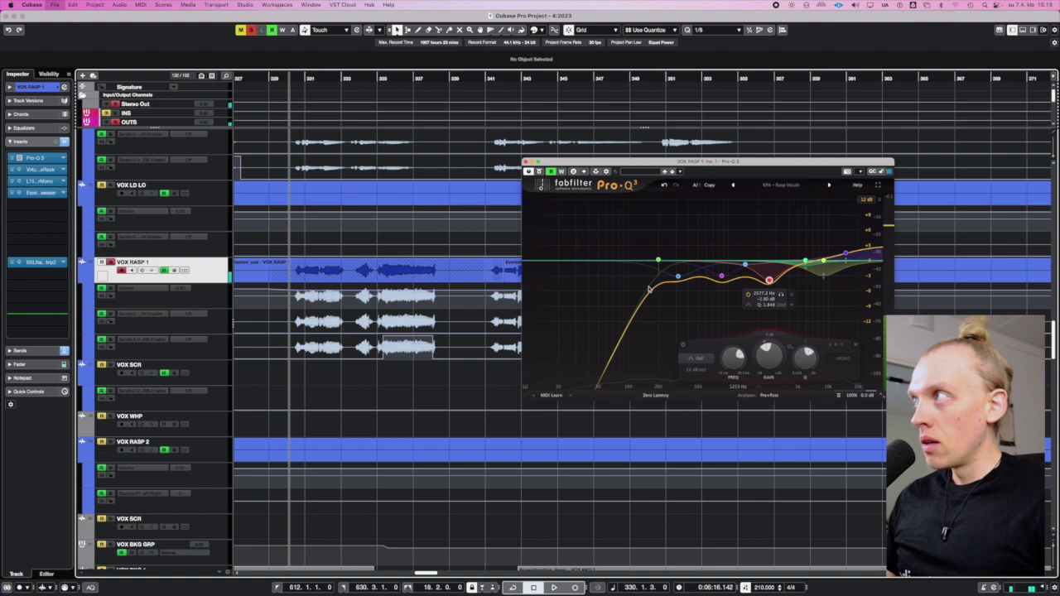
Inspect the 9 kHz dynamic band and the high shelf, shift the Pro-Q 3 window slightly, and save the project.
mouse_move(820, 263)
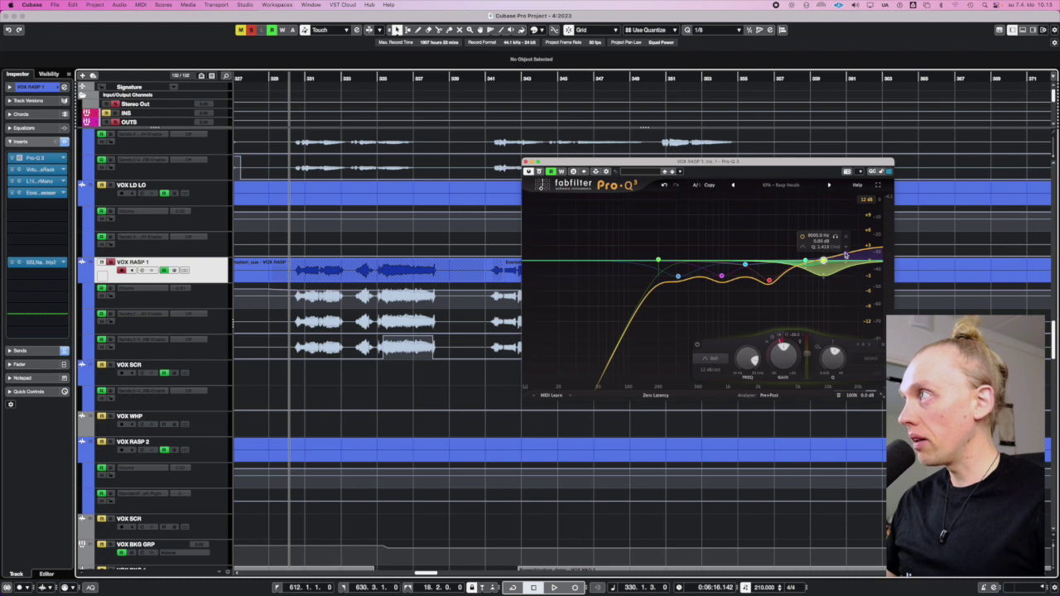
drag(846, 253, 847, 255)
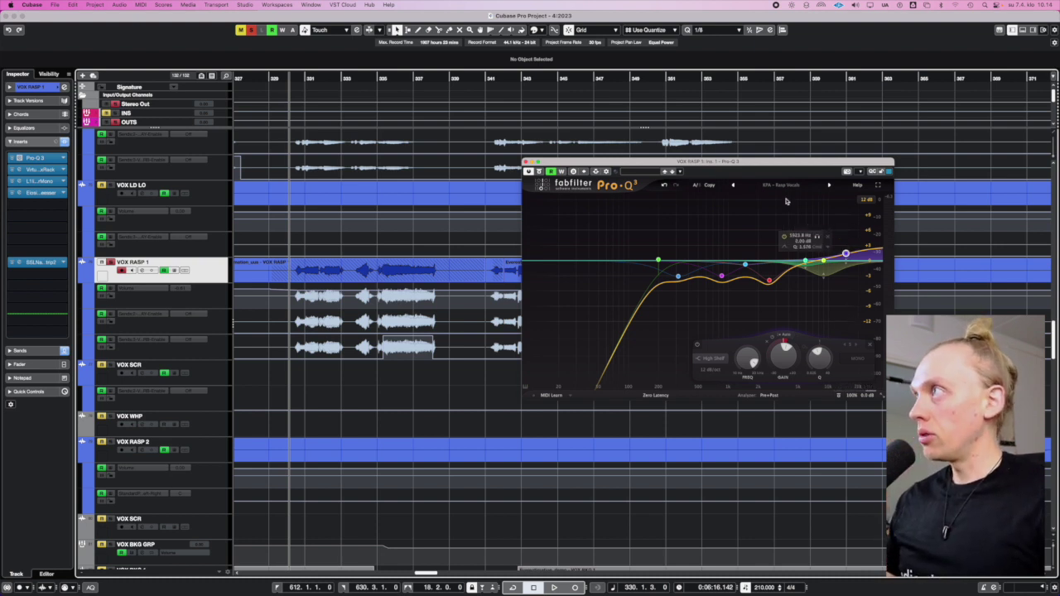
drag(768, 166, 756, 165)
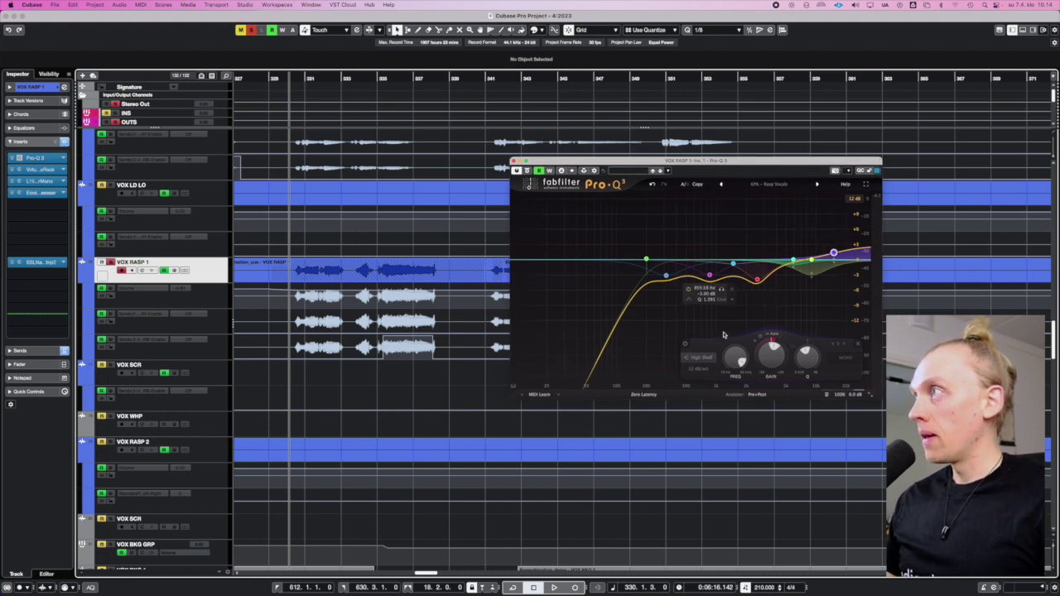
key(super+s)
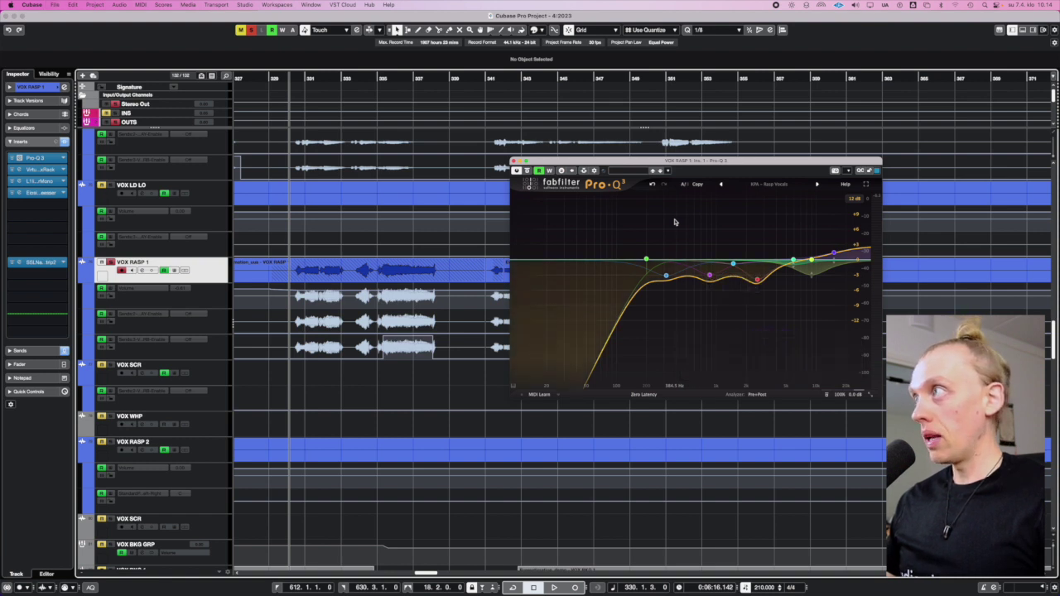
Solo the dynamic bell band near 6 kHz while the rasp plays, stop playback, and save the project.
click(796, 262)
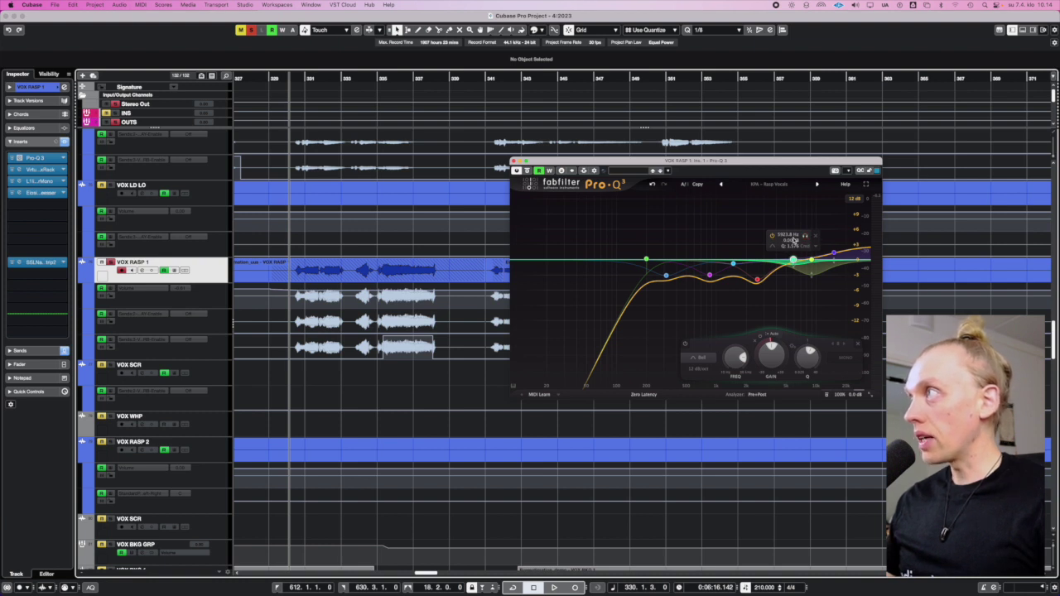
key(space)
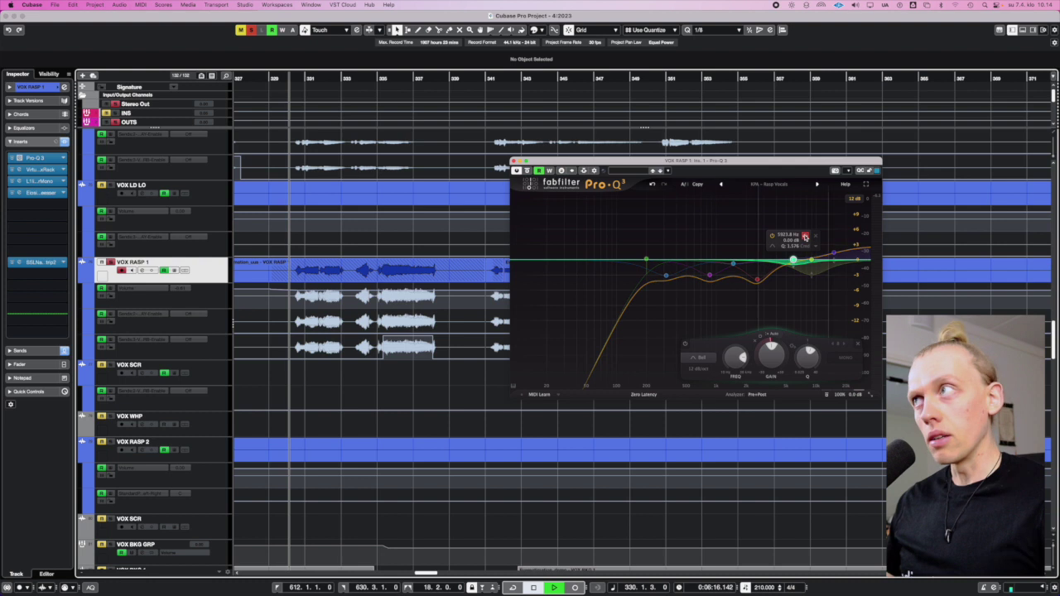
click(805, 236)
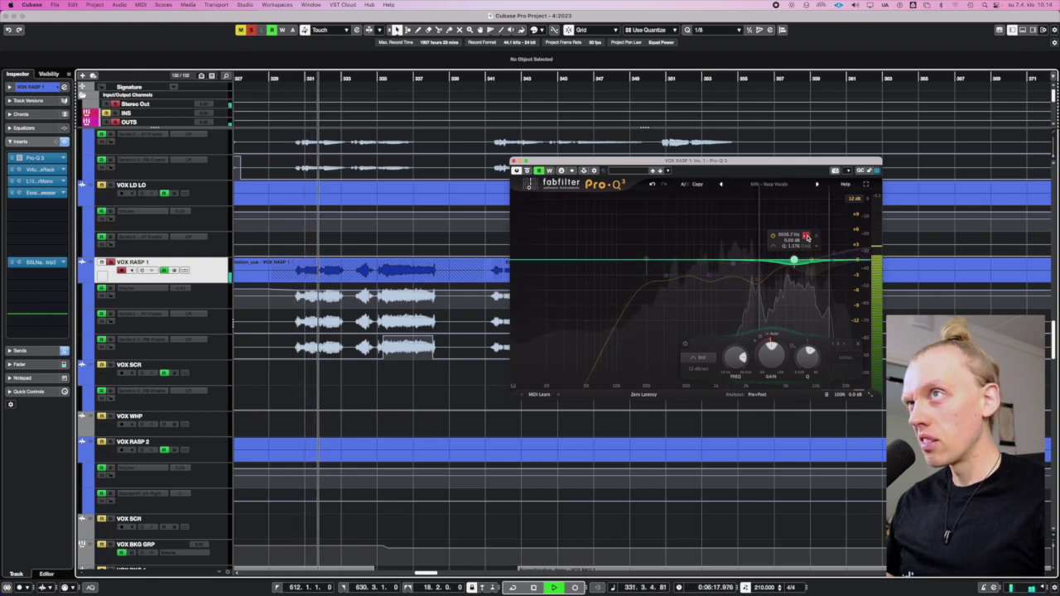
click(805, 236)
key(space)
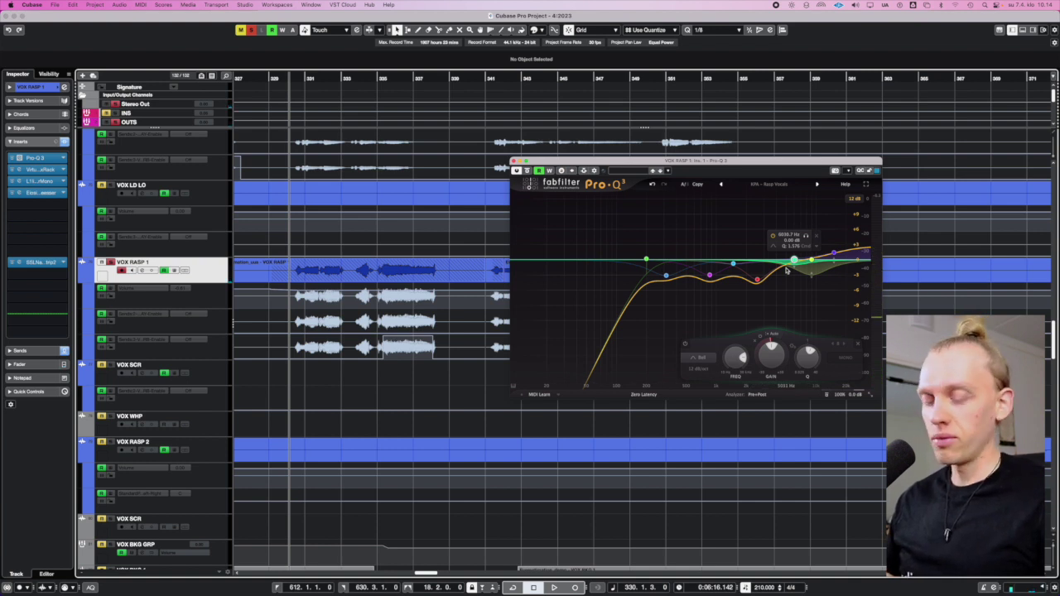
key(super+s)
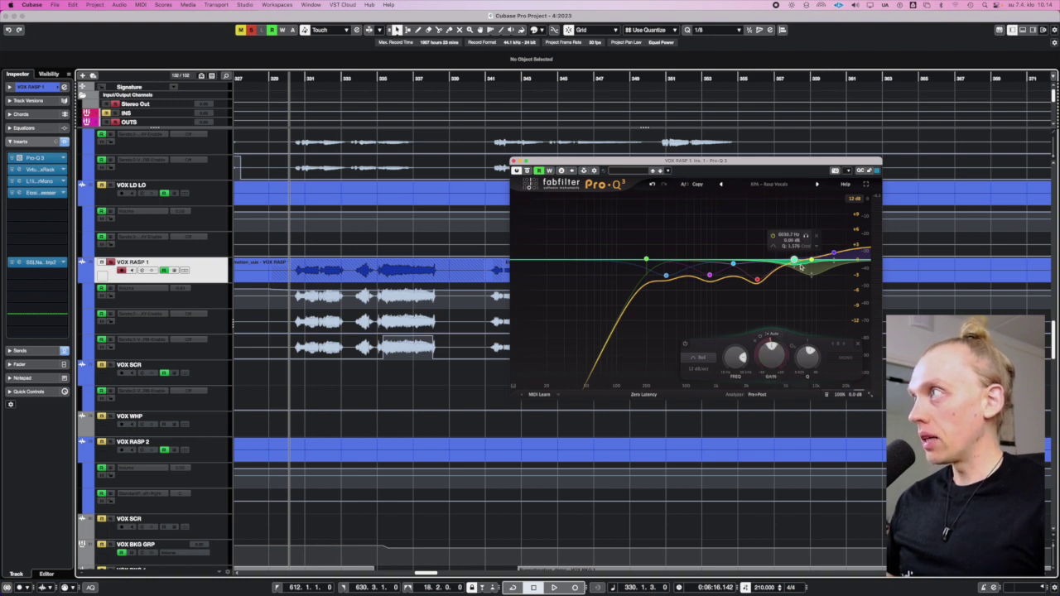
key(super+s)
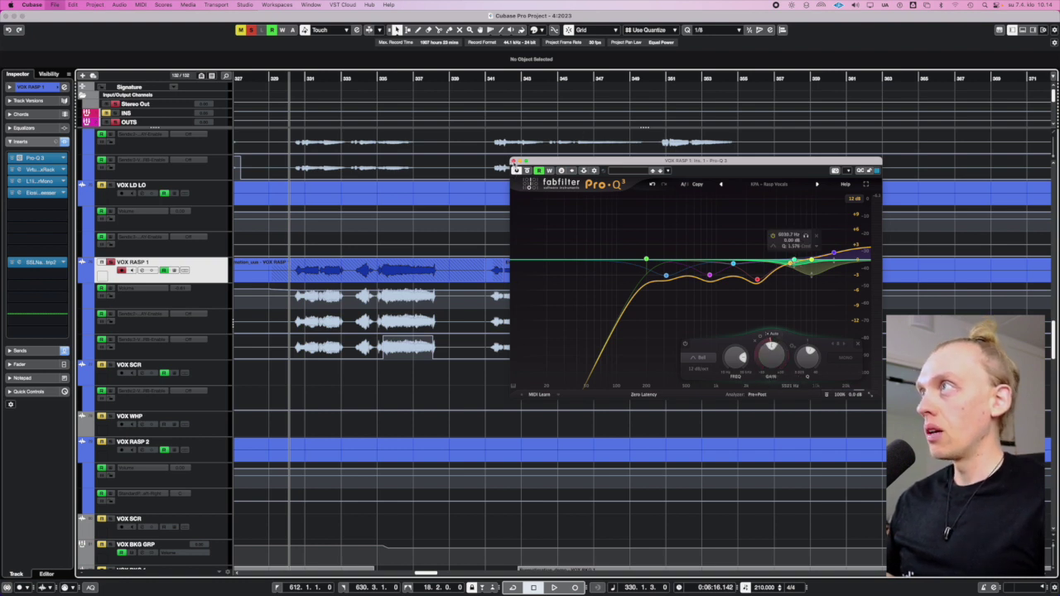
Close Pro-Q 3, open VOX RASP 1's Virtual Mix Rack insert with its window slightly repositioned, and save the project.
click(512, 161)
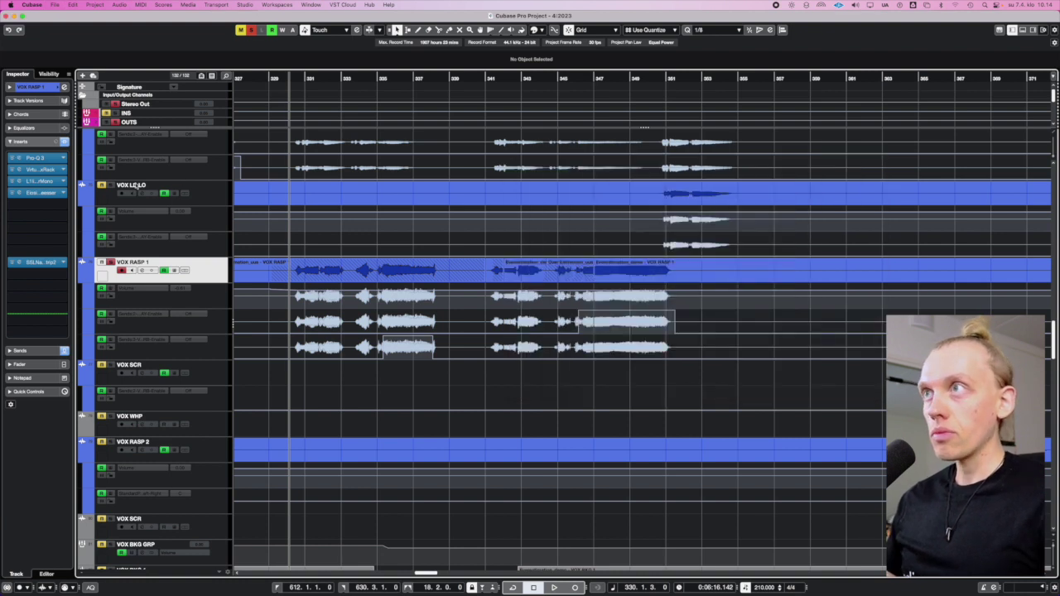
click(21, 169)
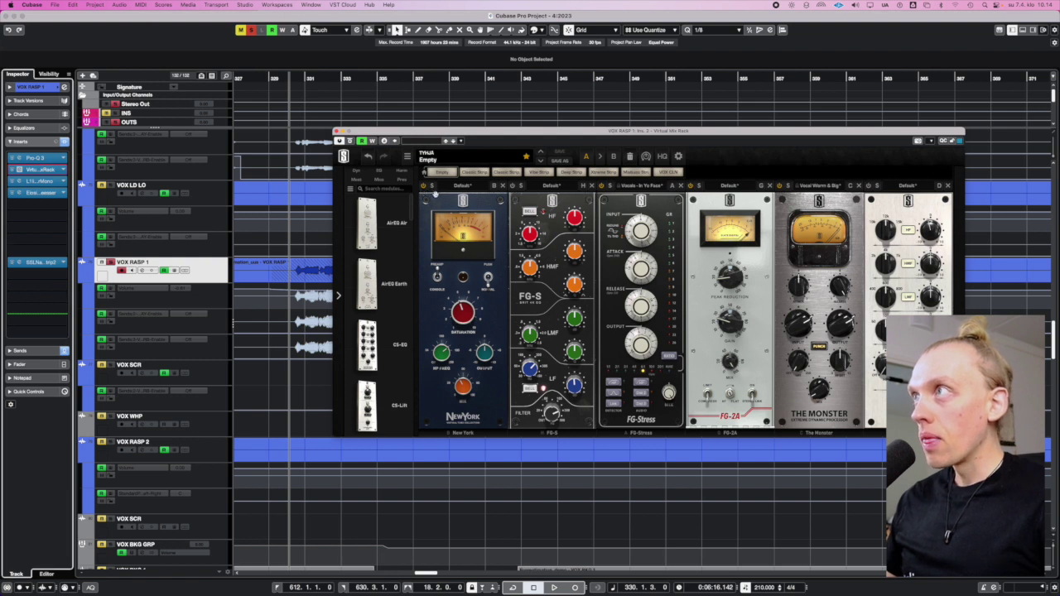
drag(448, 135, 460, 132)
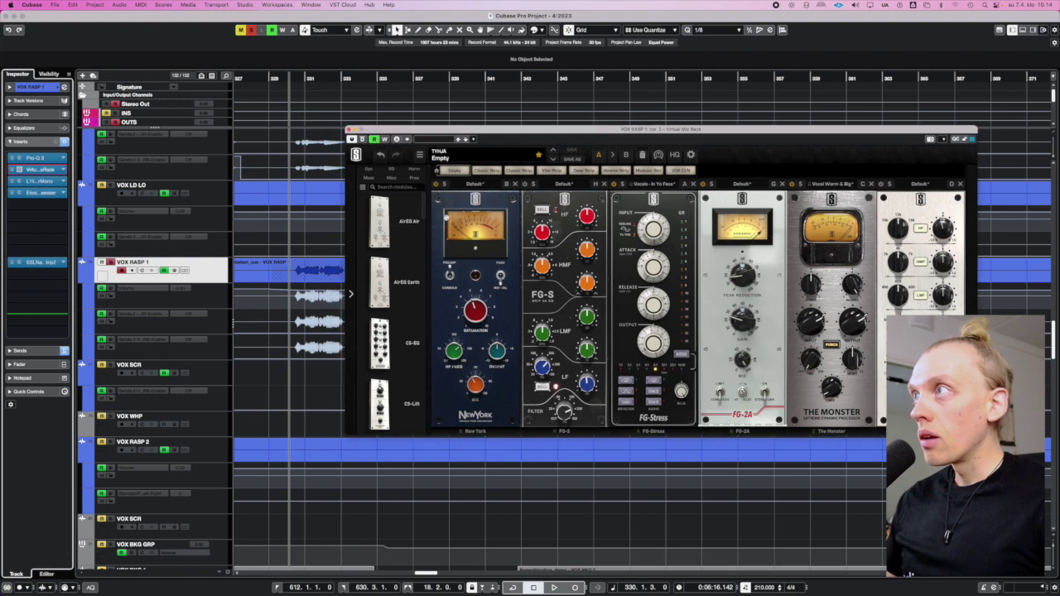
key(super+s)
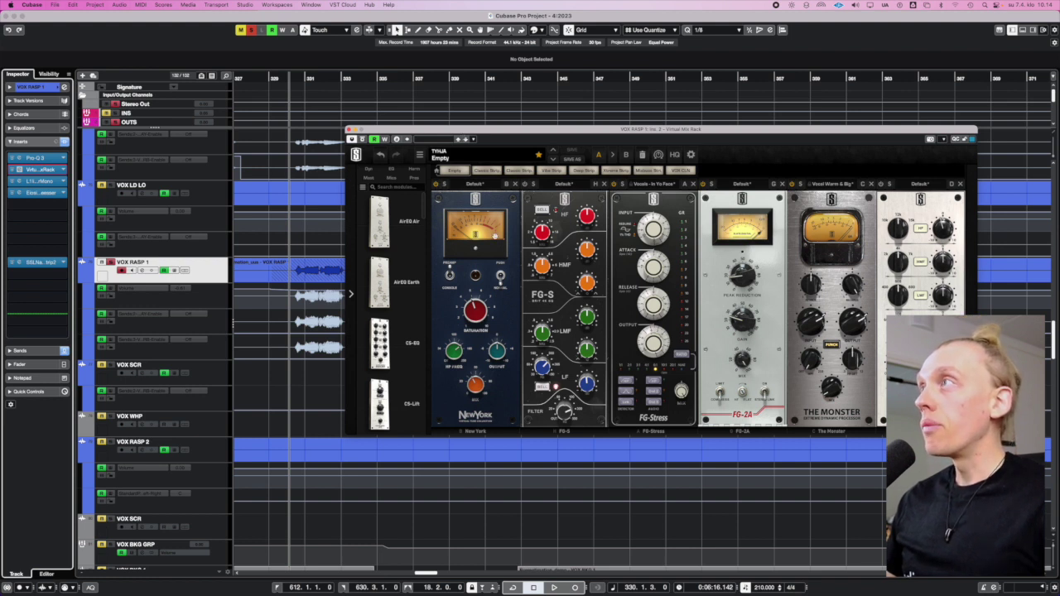
Reposition the Virtual Mix Rack window so more of its modules are in view, and save the project.
mouse_move(479, 385)
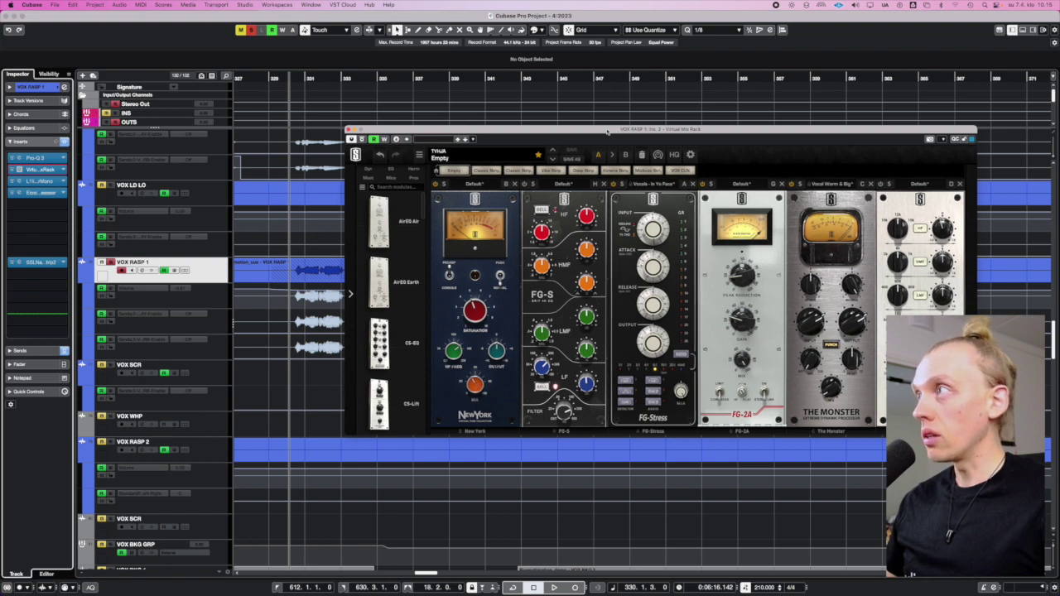
drag(617, 140, 591, 137)
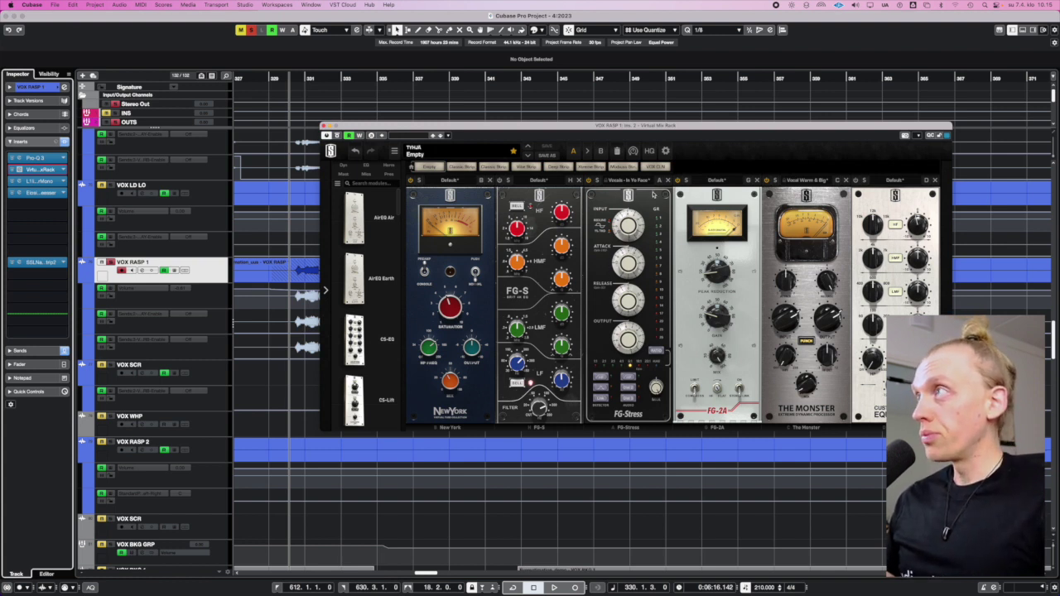
drag(609, 129, 614, 136)
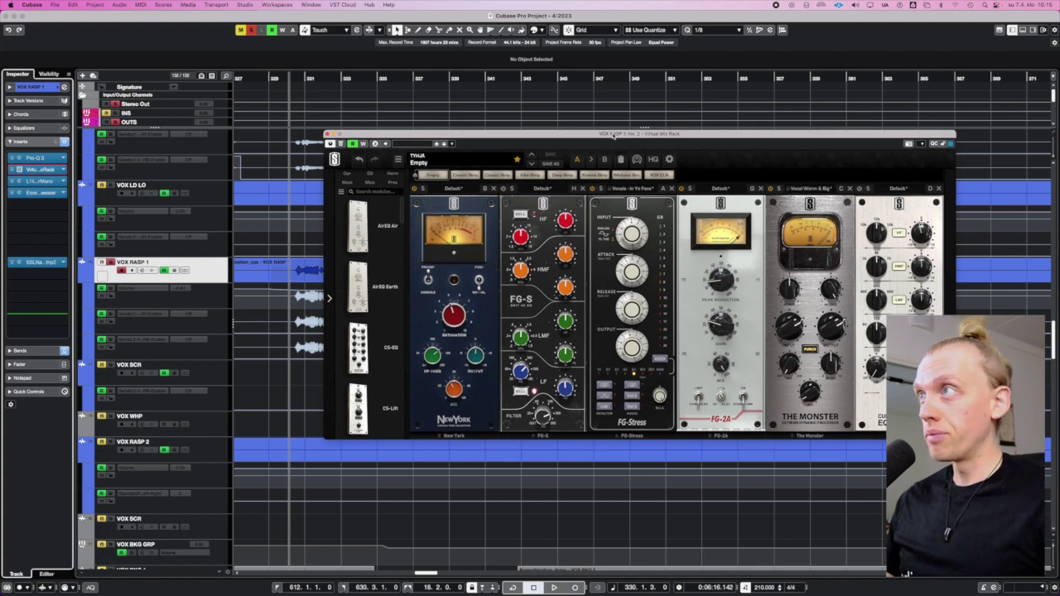
key(super+s)
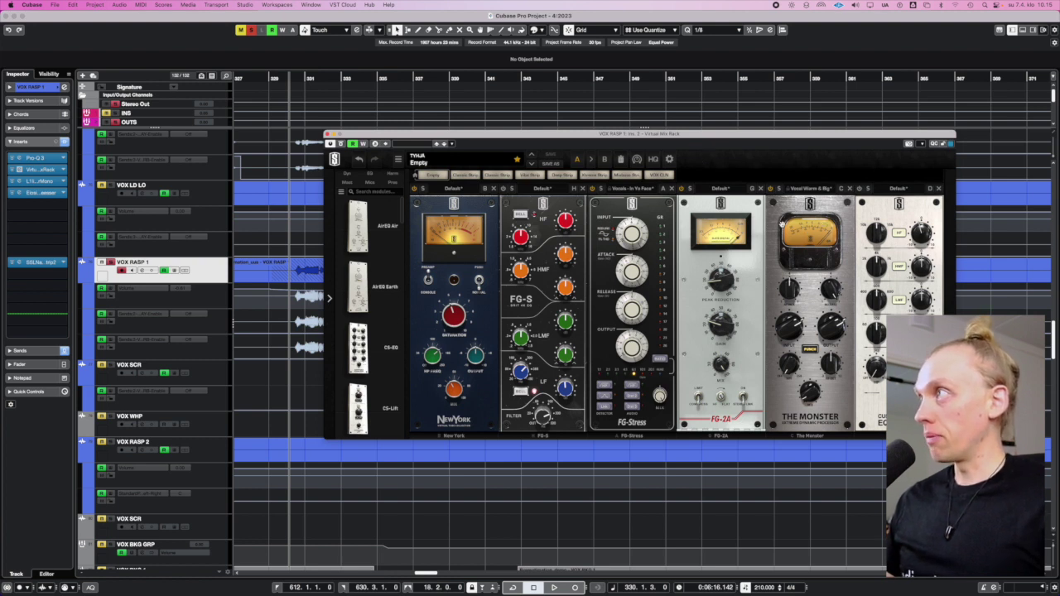
Audition VOX RASP 1 through its Virtual Mix Rack modules, save the project, and close the rack window.
mouse_move(809, 394)
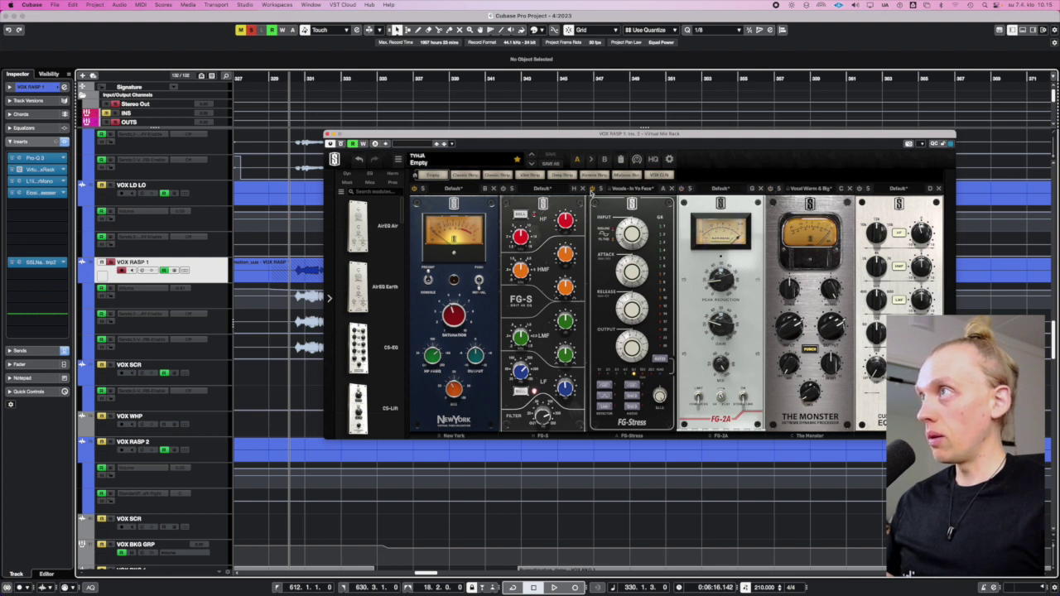
key(space)
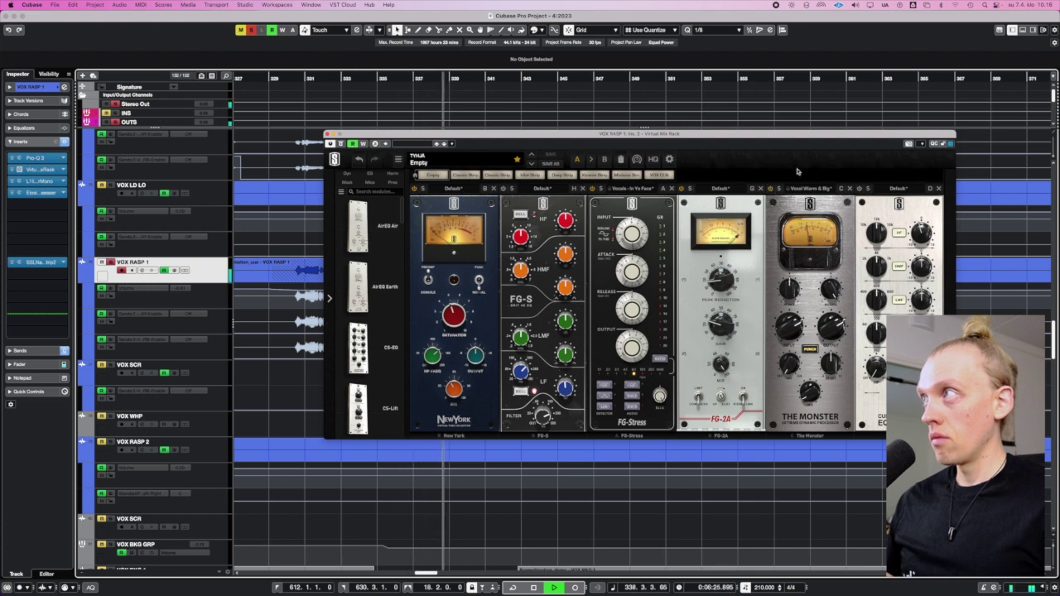
key(space)
key(super+s)
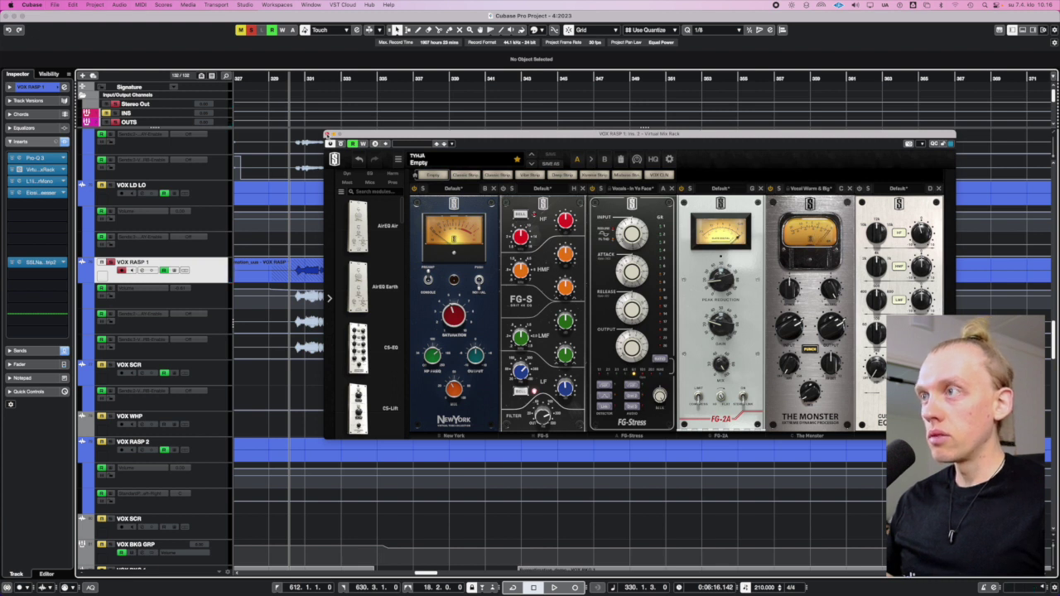
click(327, 133)
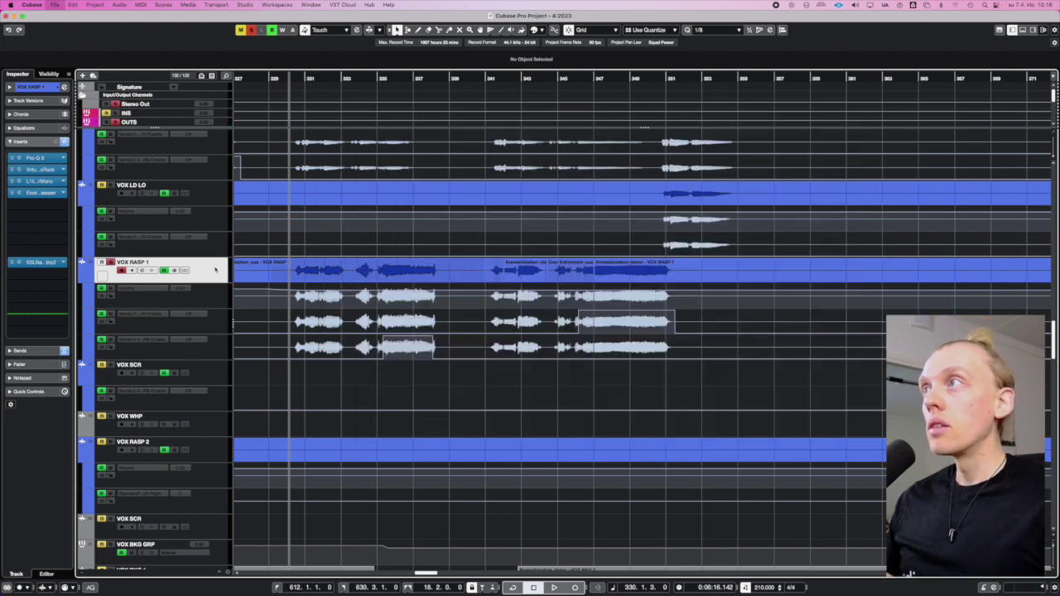
Open VOX RASP 1's L1 limiter insert, play a short part of the rasp through it, and close it.
click(34, 181)
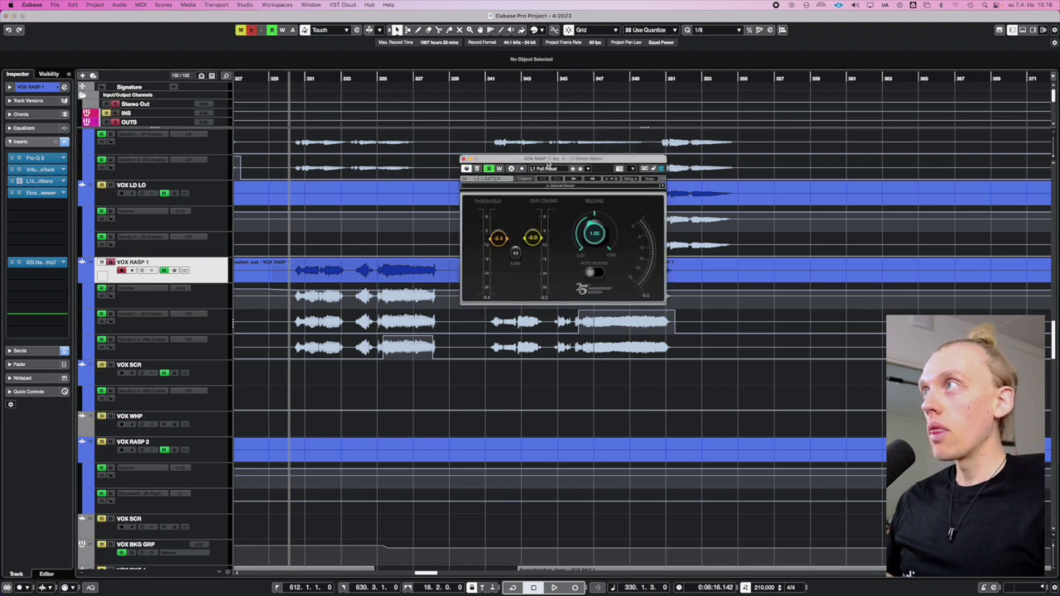
key(space)
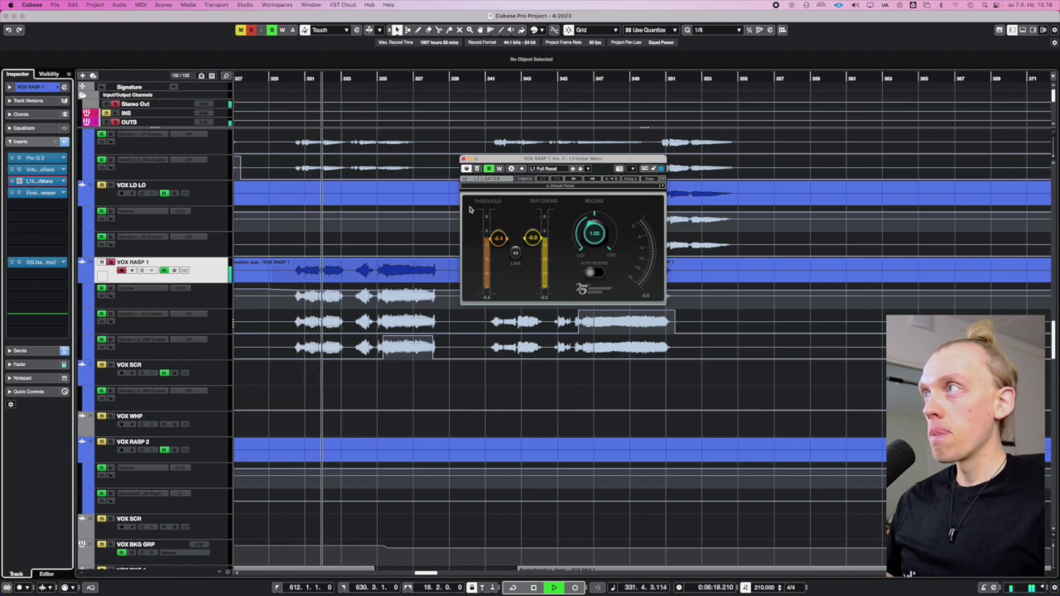
key(space)
click(464, 158)
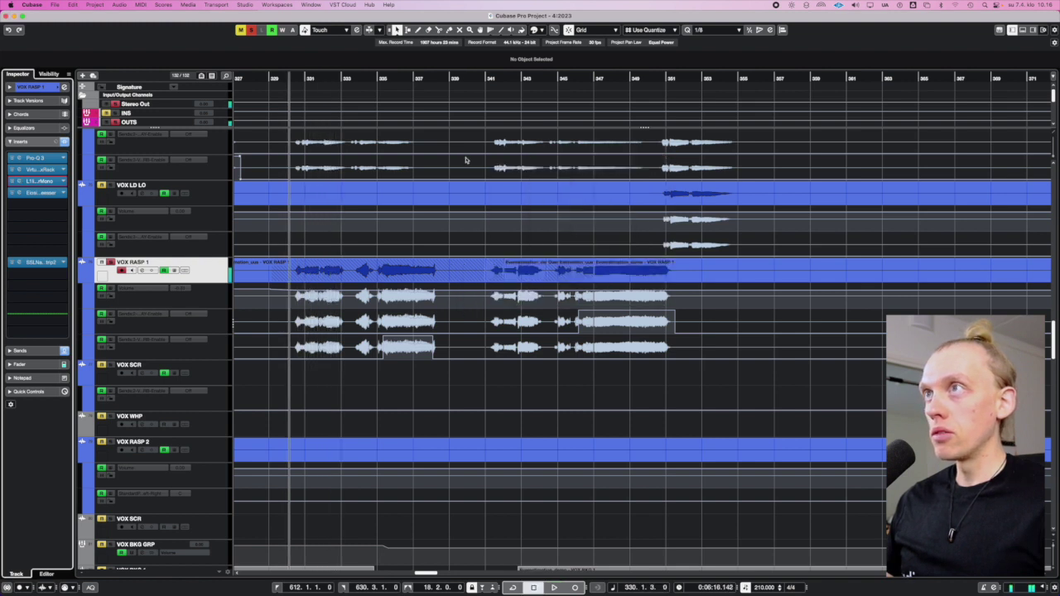
Open VOX RASP 1's Eiosis E2Deesser insert, reposition its window over the arrangement, and save the project.
click(37, 193)
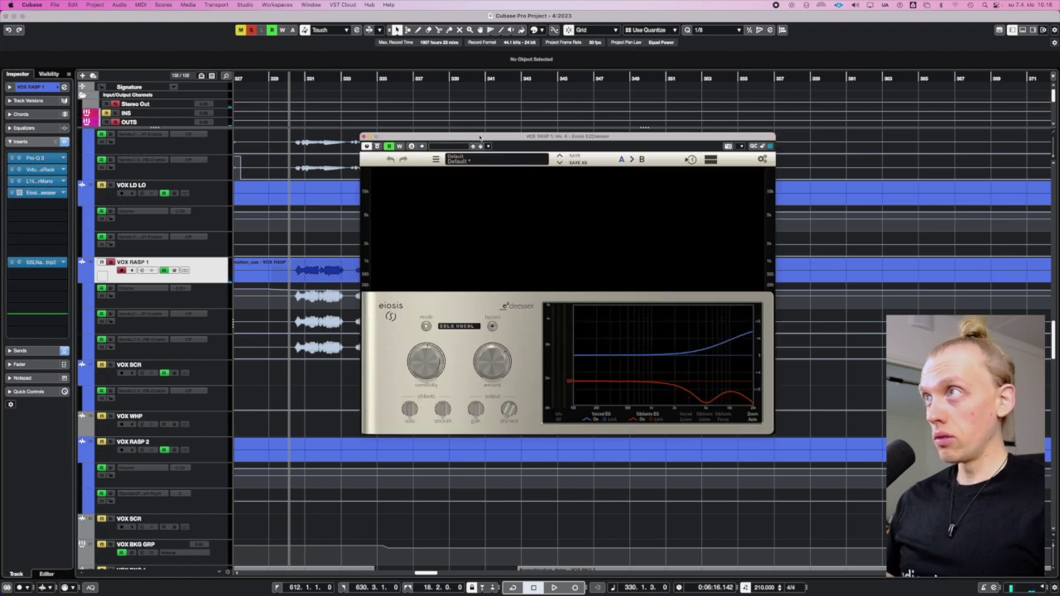
drag(481, 139, 501, 142)
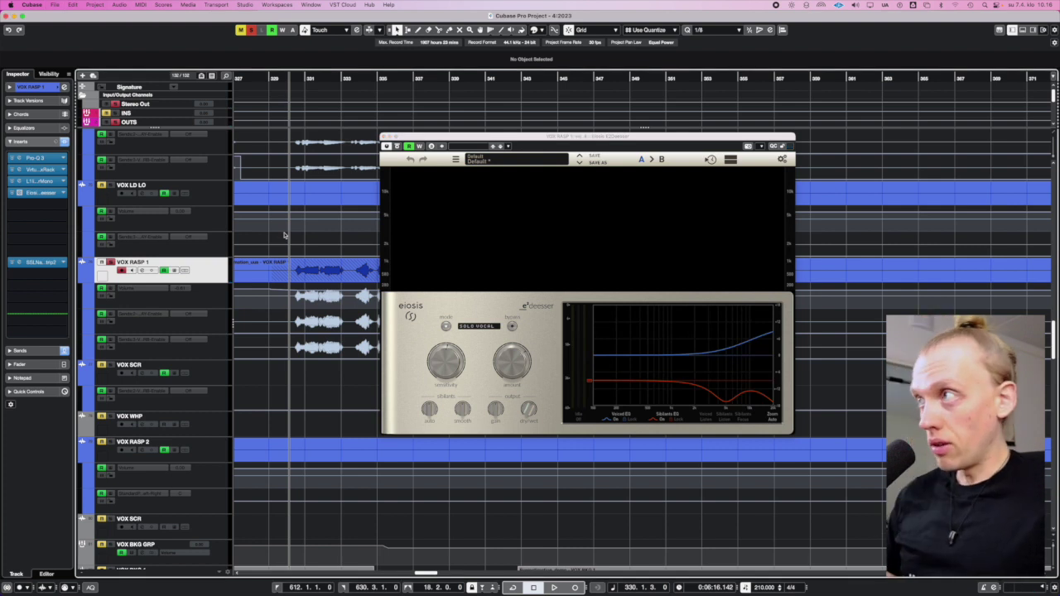
drag(541, 144, 538, 141)
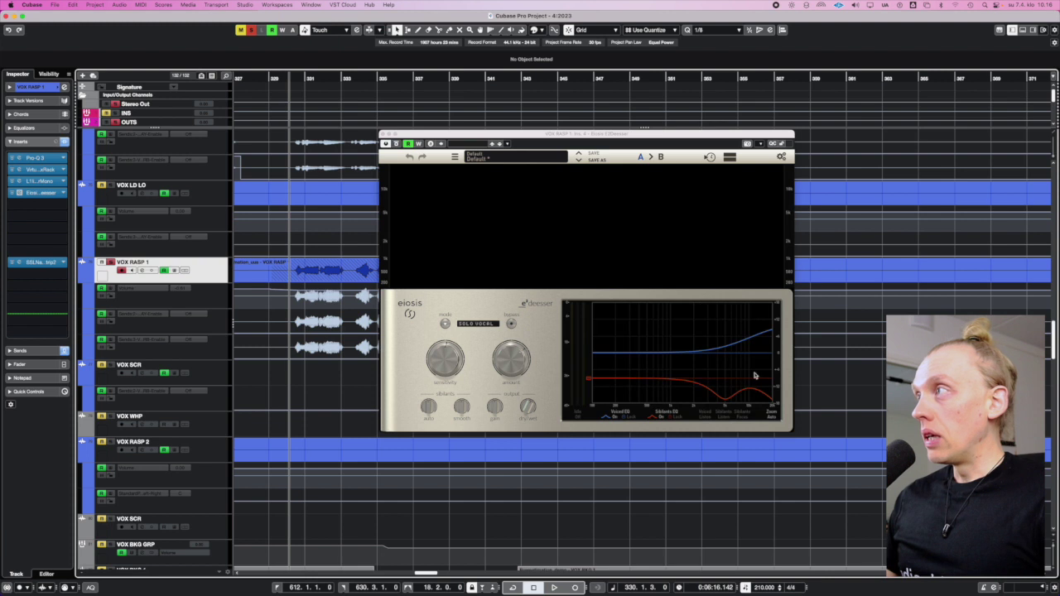
drag(532, 141, 555, 137)
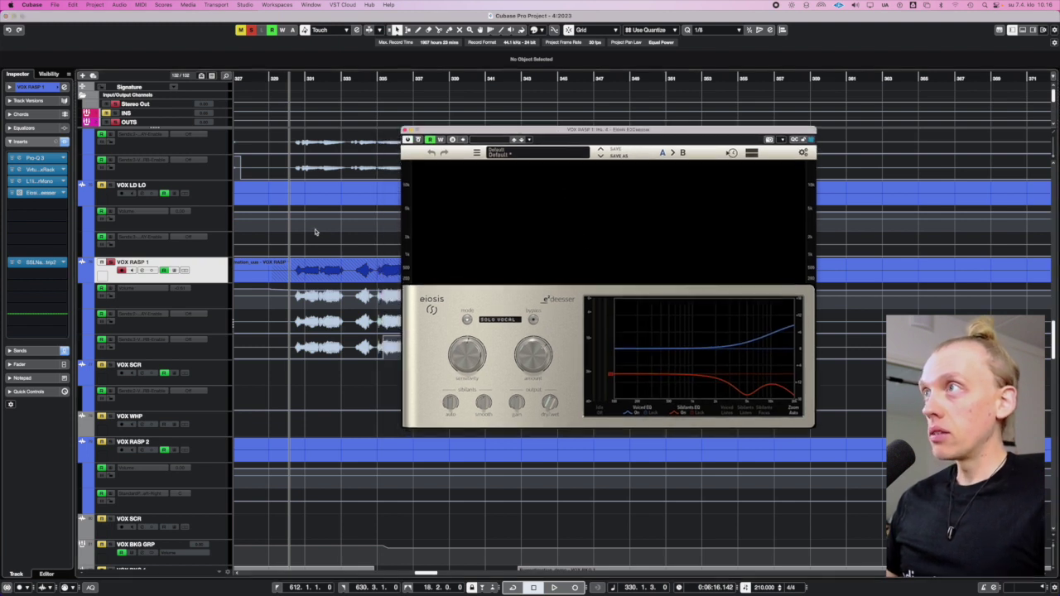
key(super+s)
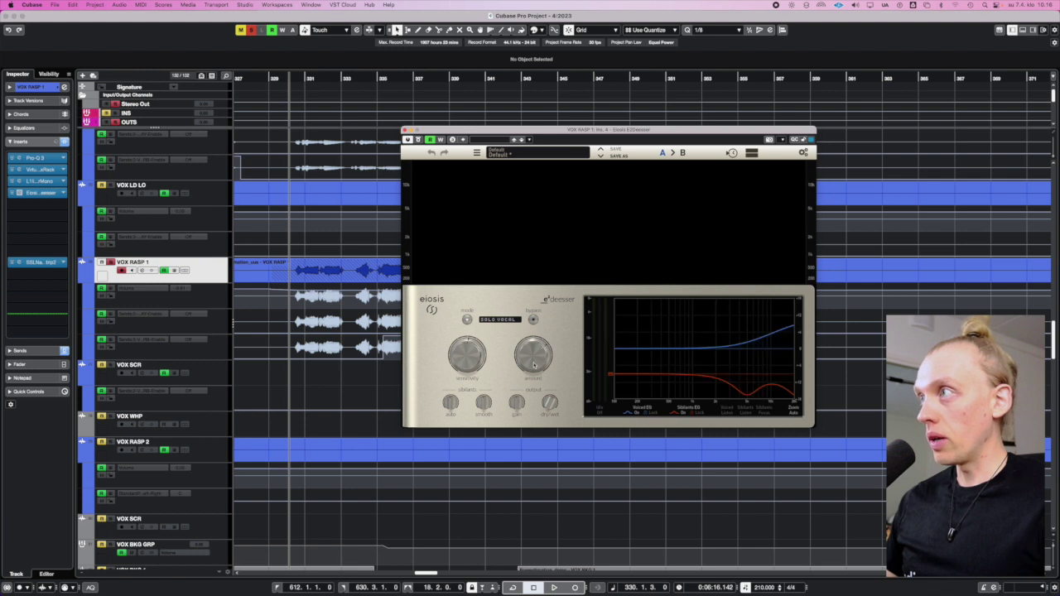
Play the rasp while toggling the E2Deesser's bypass to compare processed and unprocessed sound, and stop at bar 334.
key(space)
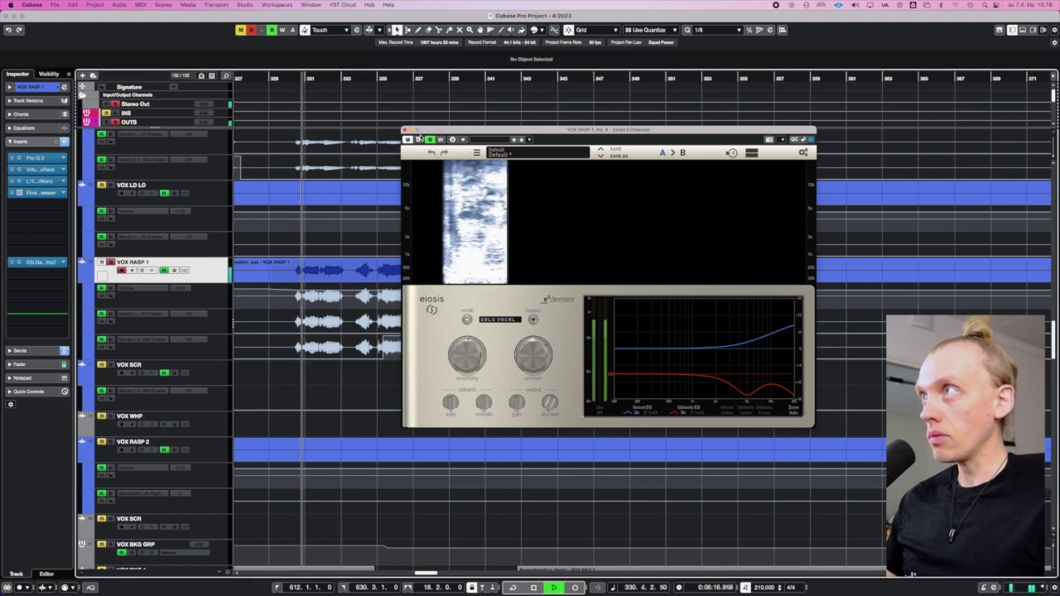
click(420, 139)
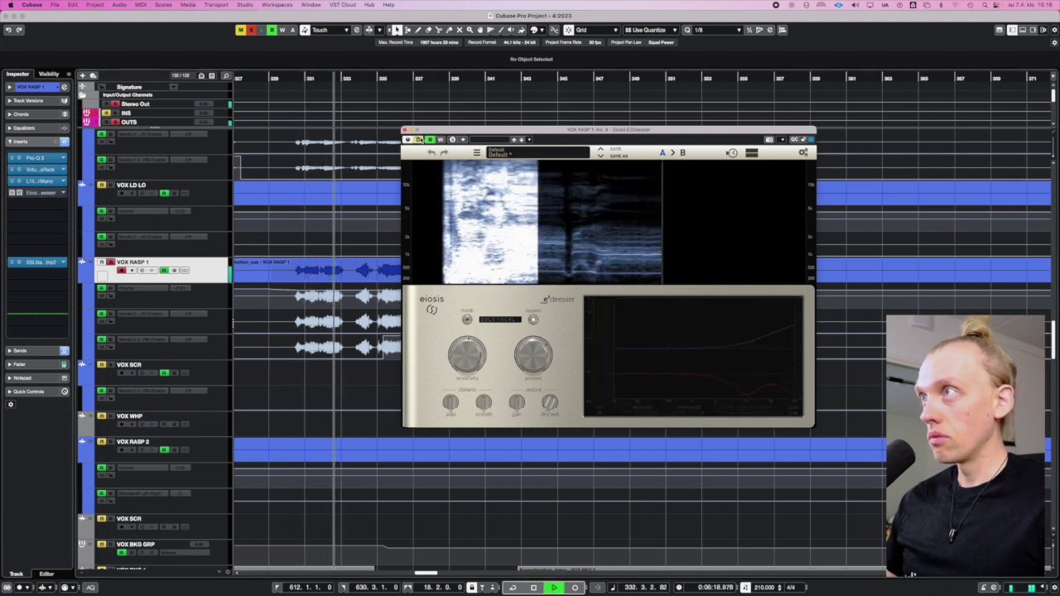
click(420, 140)
click(420, 139)
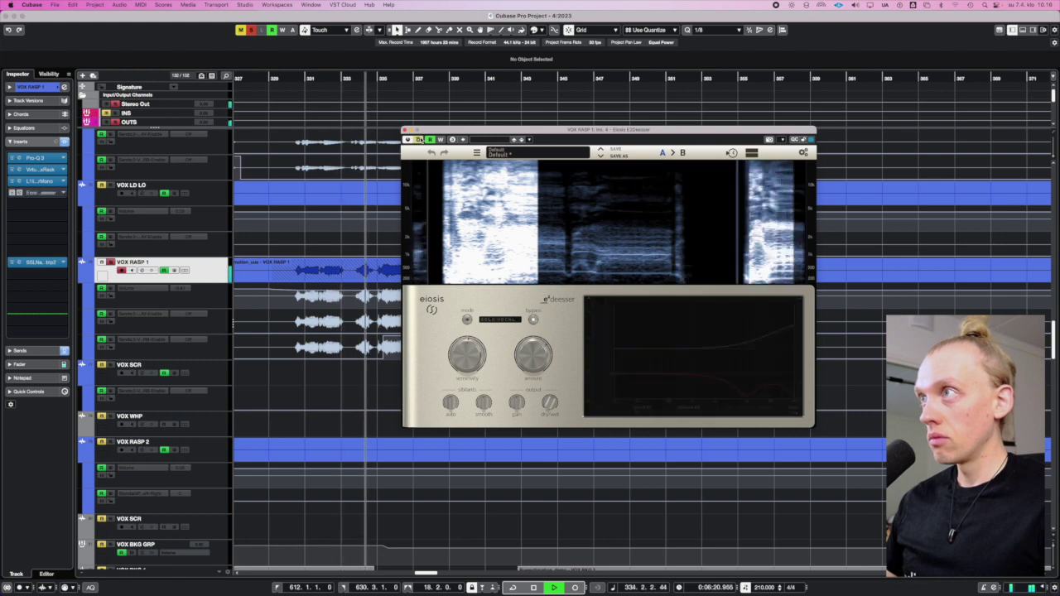
click(420, 139)
click(358, 78)
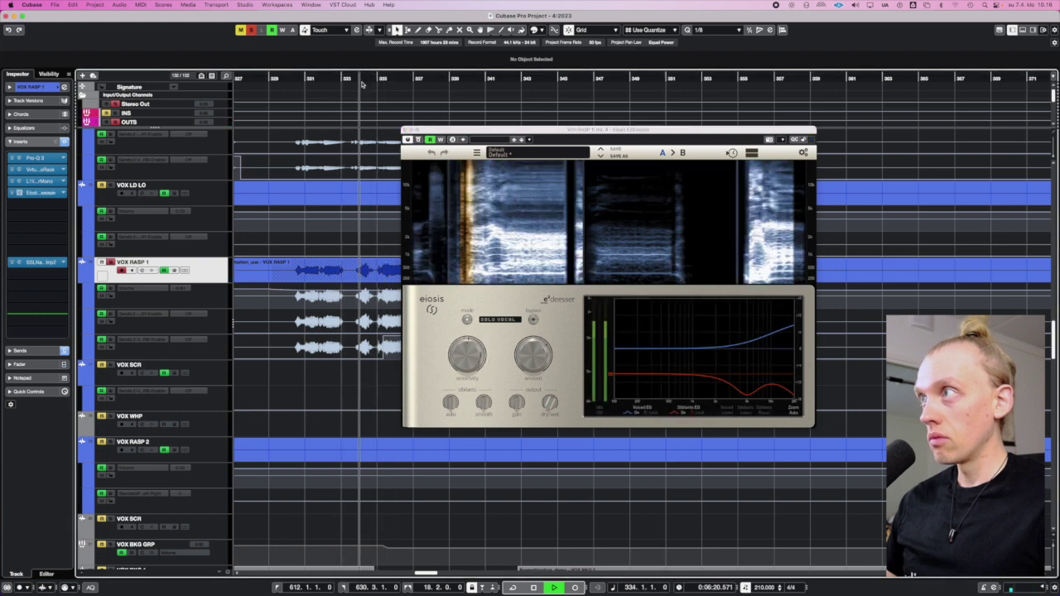
key(space)
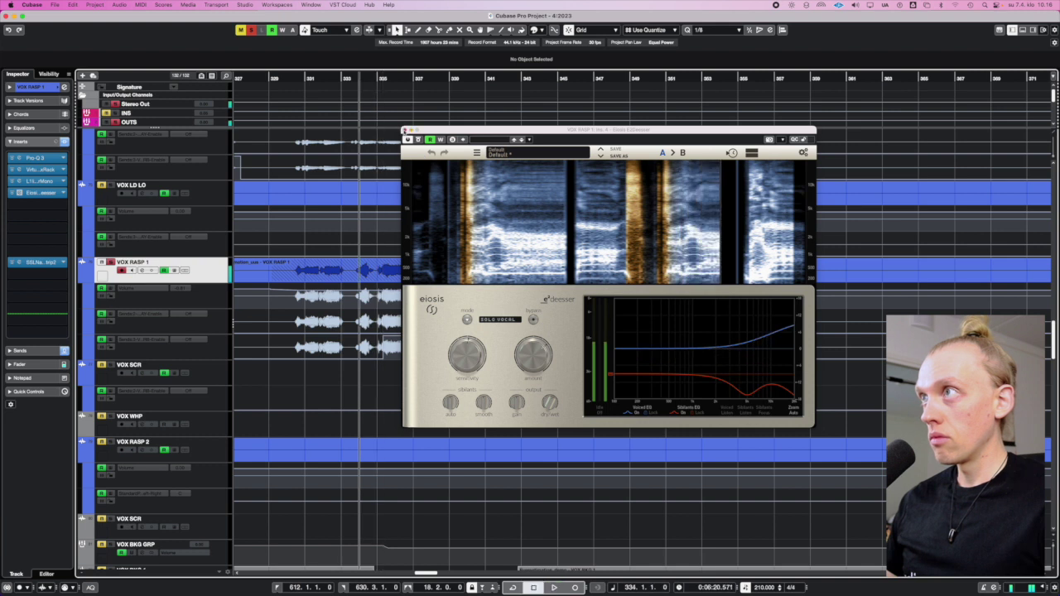
Close the E2Deesser, clear VOX RASP 1's solo, place the playhead at bar 330, and save the project.
click(406, 130)
click(294, 78)
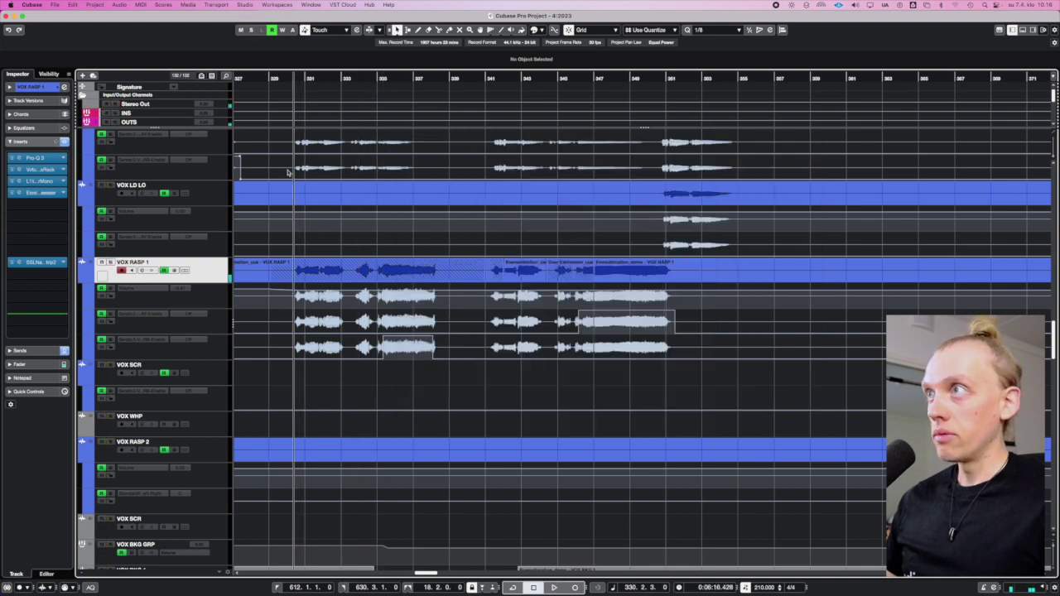
key(super+s)
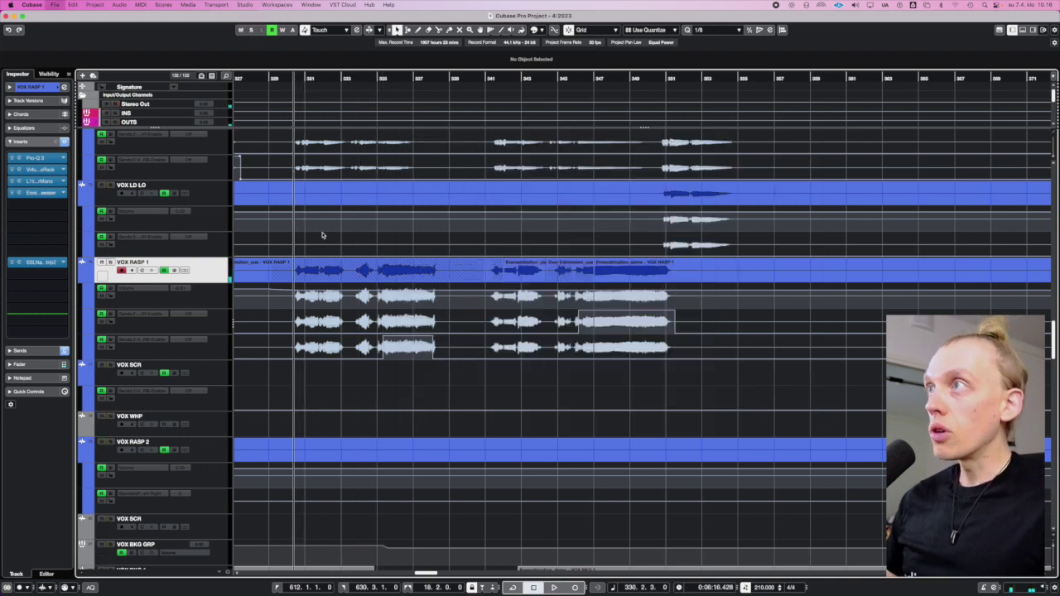
Play the VOX RASP 1 phrase from bar 330 in the full mix, stop playback, and save the project.
scroll(340, 240, left, 4)
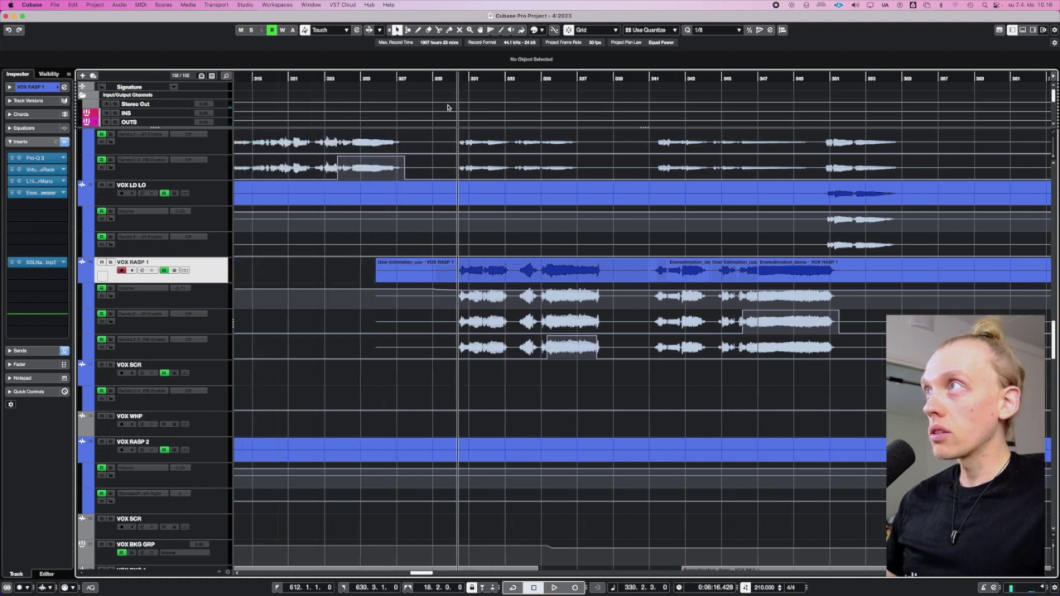
key(space)
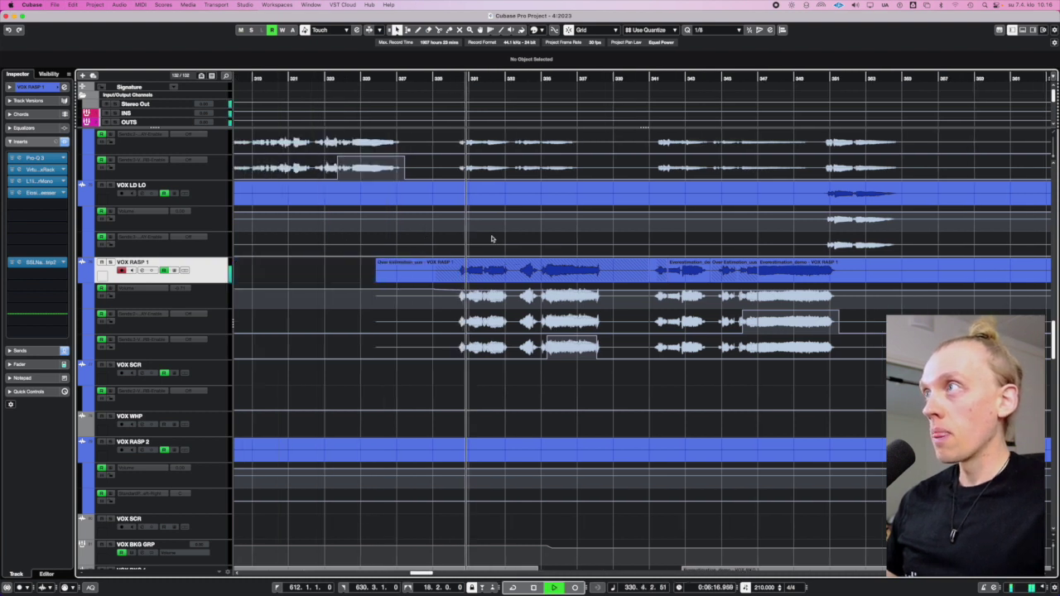
scroll(488, 239, right, 2)
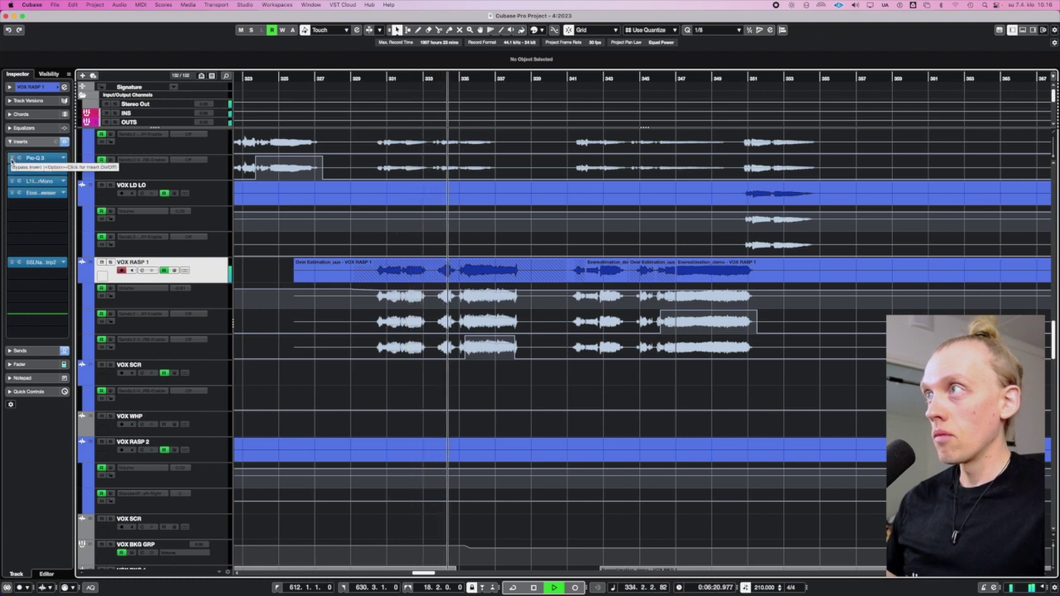
key(space)
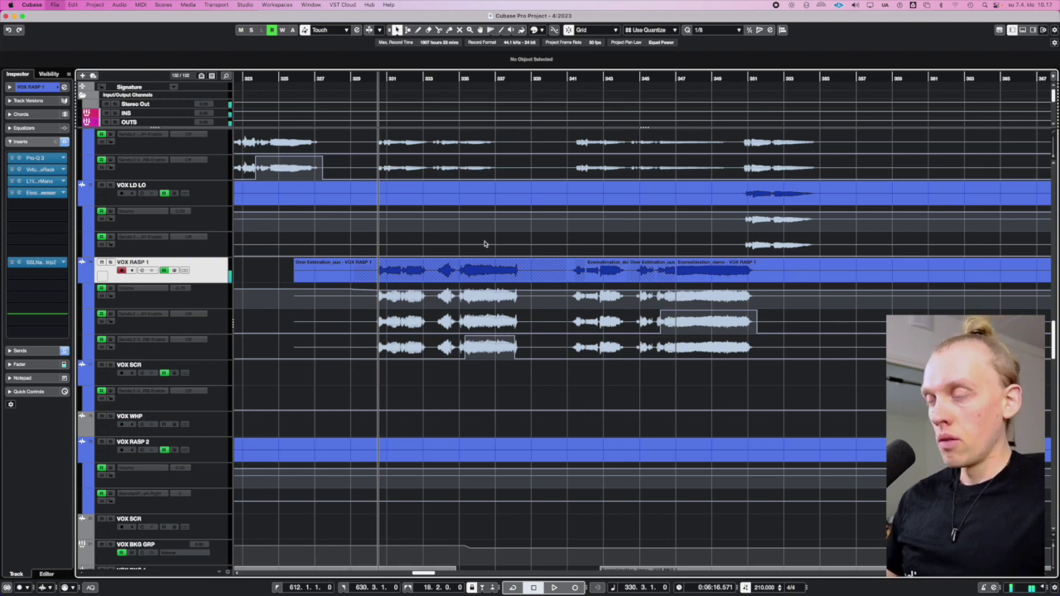
scroll(484, 242, left, 3)
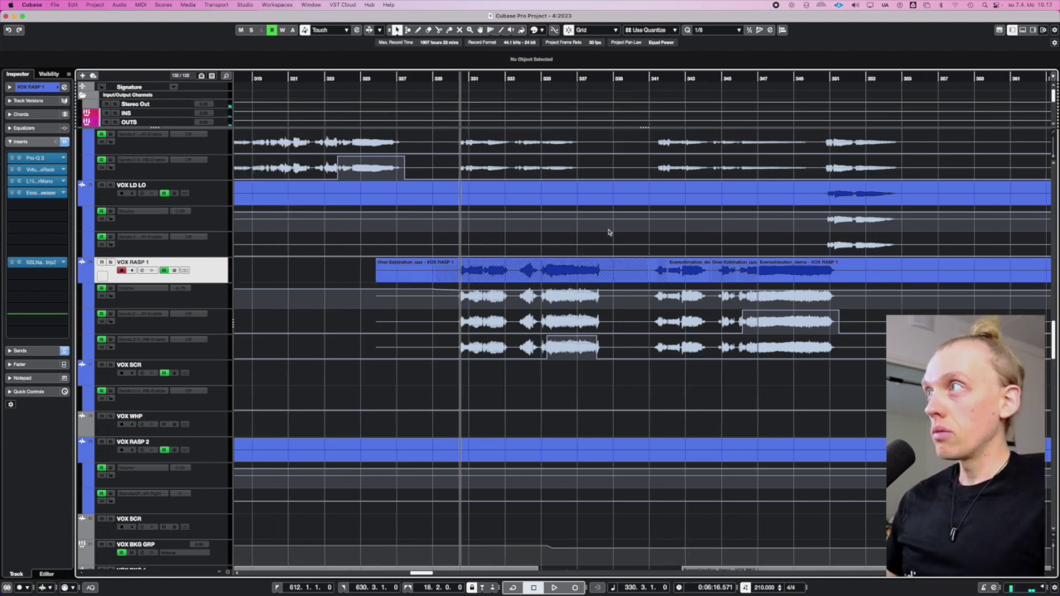
key(super+s)
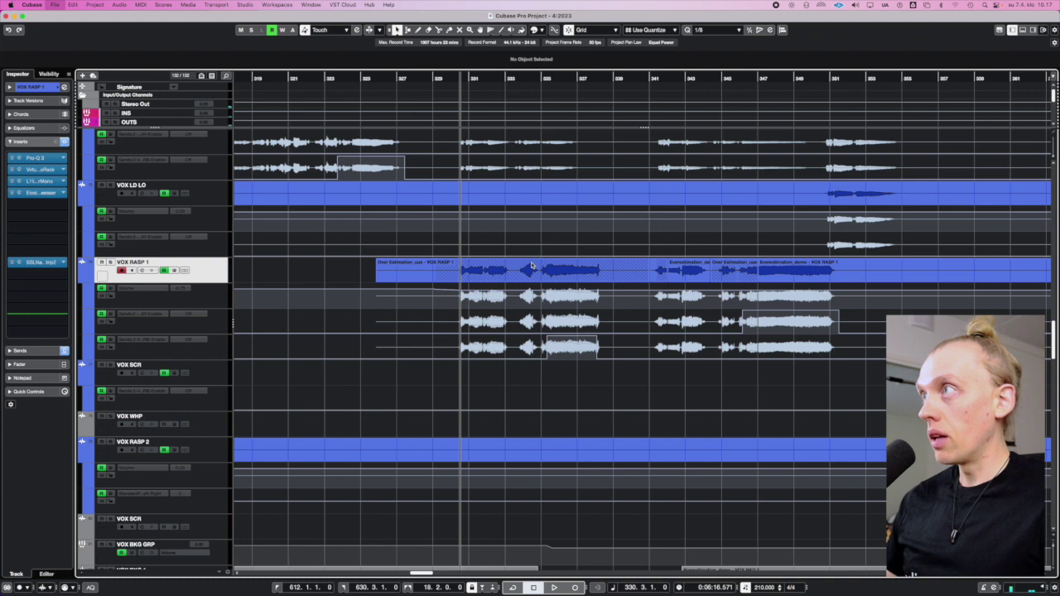
Locate the scream clips earlier in the song and select the upper VOX SCR track to show its inserts.
scroll(531, 265, down, 2)
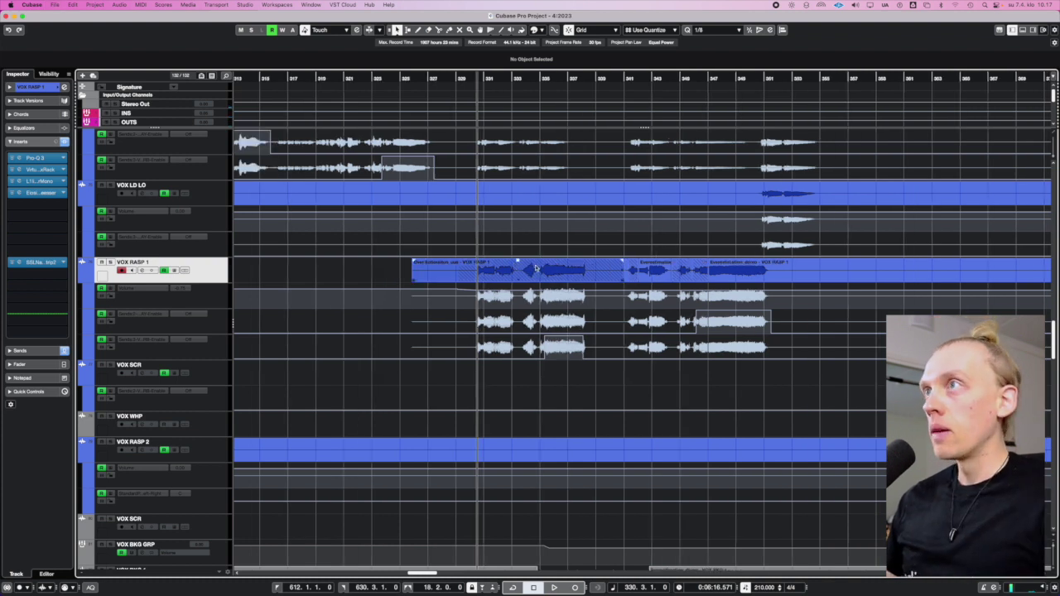
scroll(535, 267, down, 2)
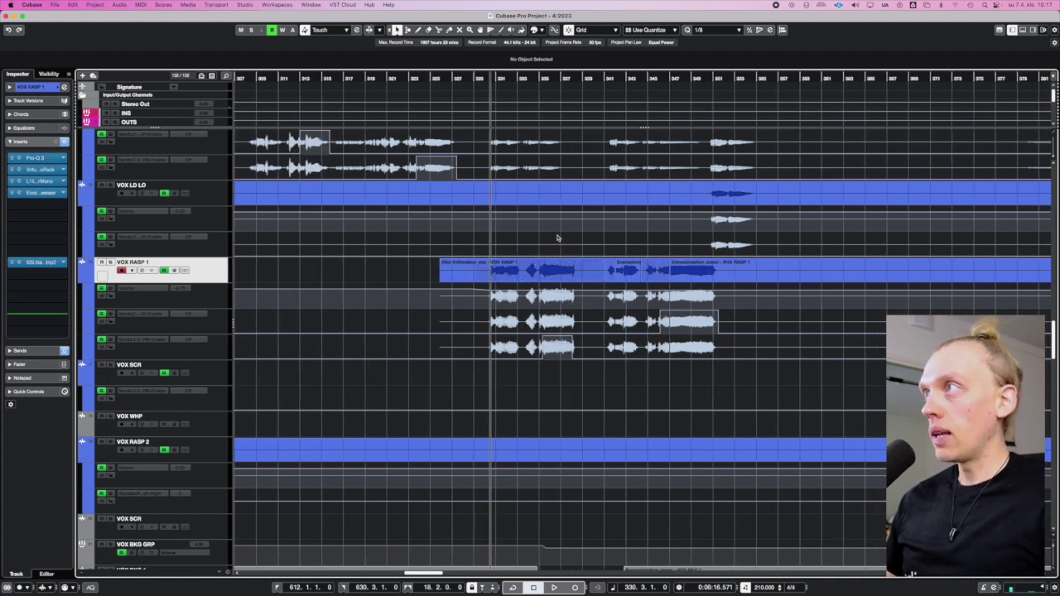
scroll(572, 253, down, 2)
scroll(569, 249, down, 3)
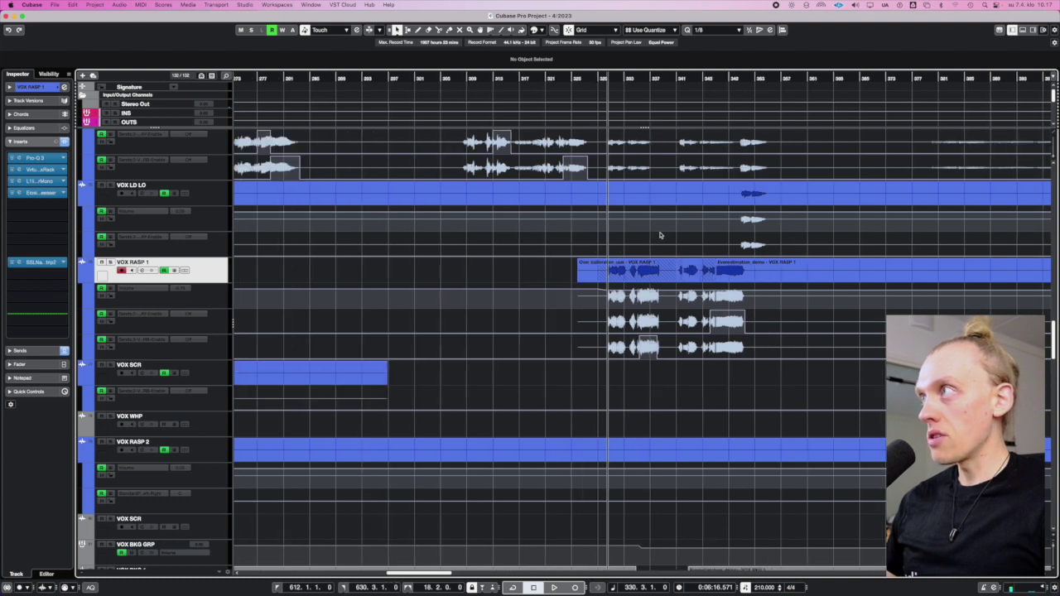
scroll(659, 233, down, 2)
scroll(659, 233, left, 3)
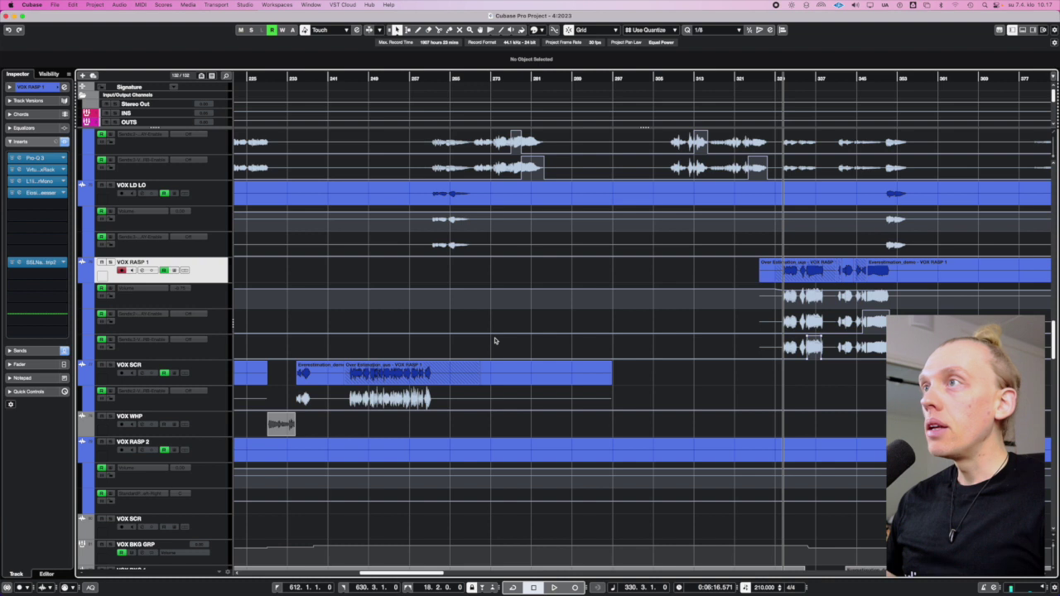
scroll(493, 341, left, 5)
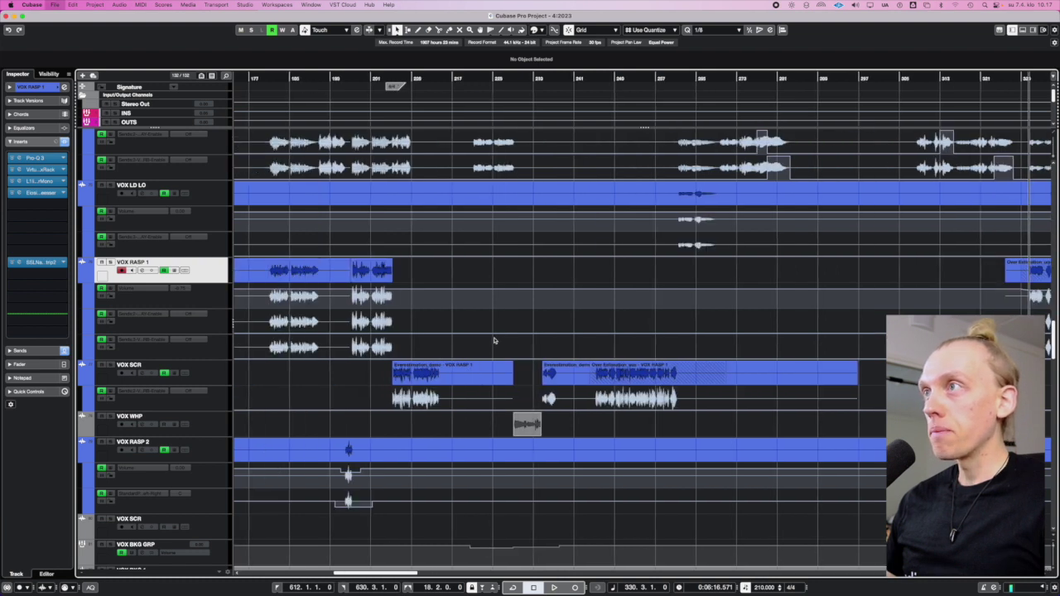
click(226, 377)
scroll(315, 381, down, 2)
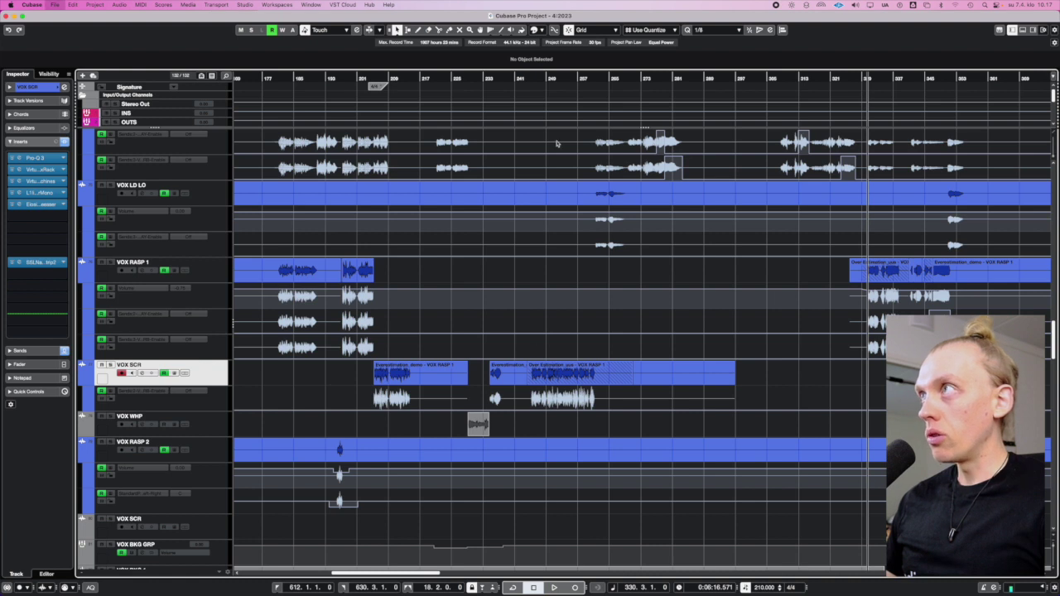
Zoom in on the long VOX SCR phrase near bar 245 and place the playhead just before it, at 244.4.3.
click(533, 80)
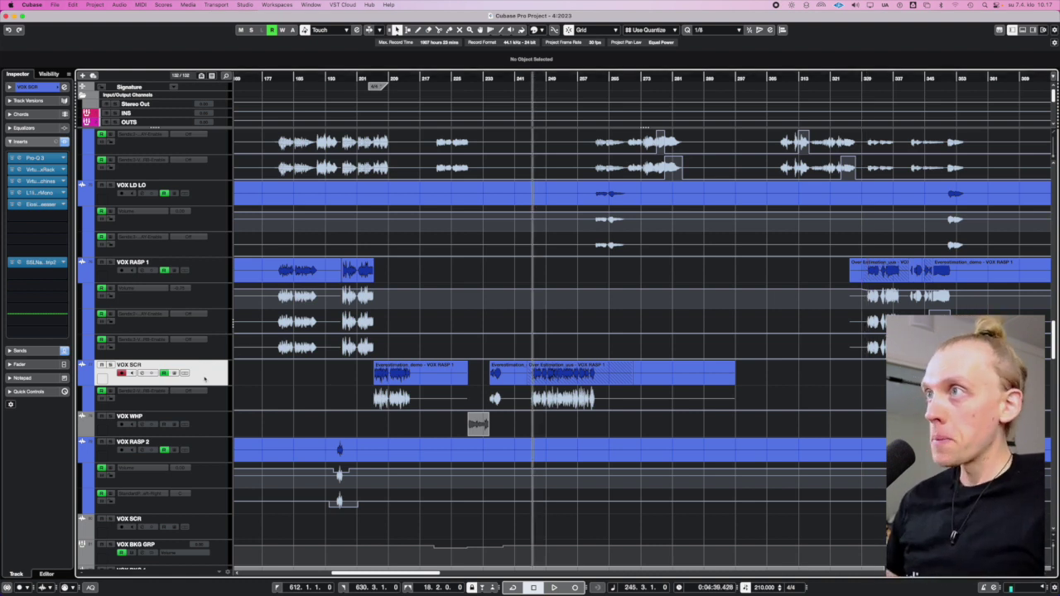
key(h)
key(h)
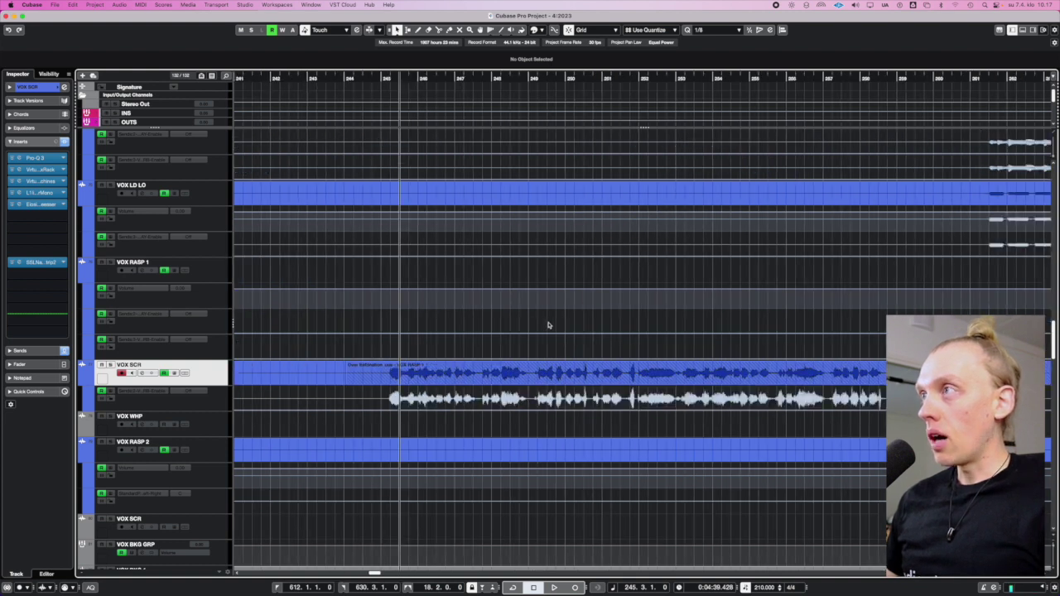
key(g)
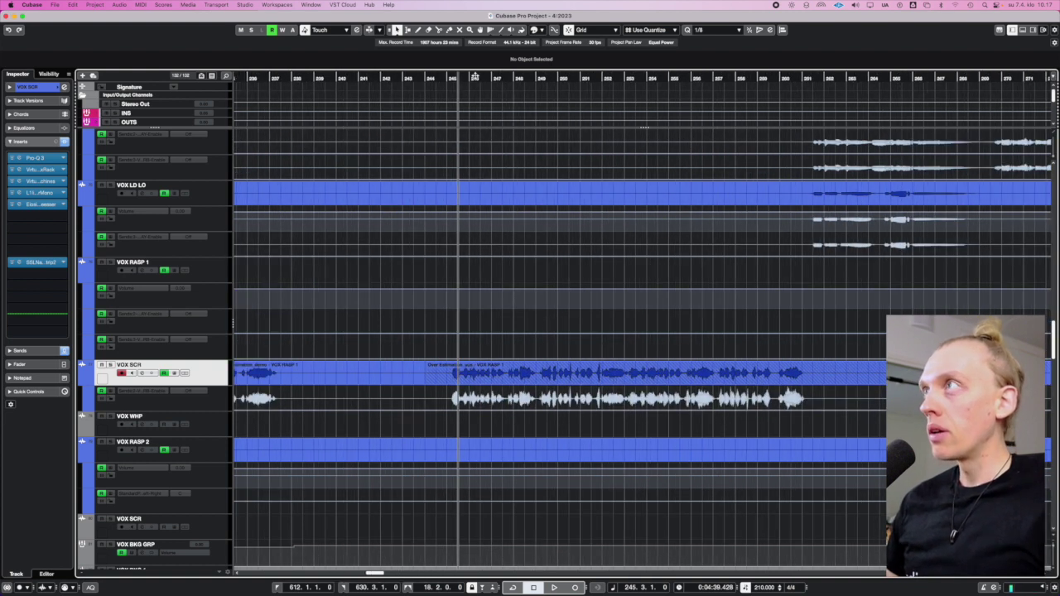
key(KP_Subtract)
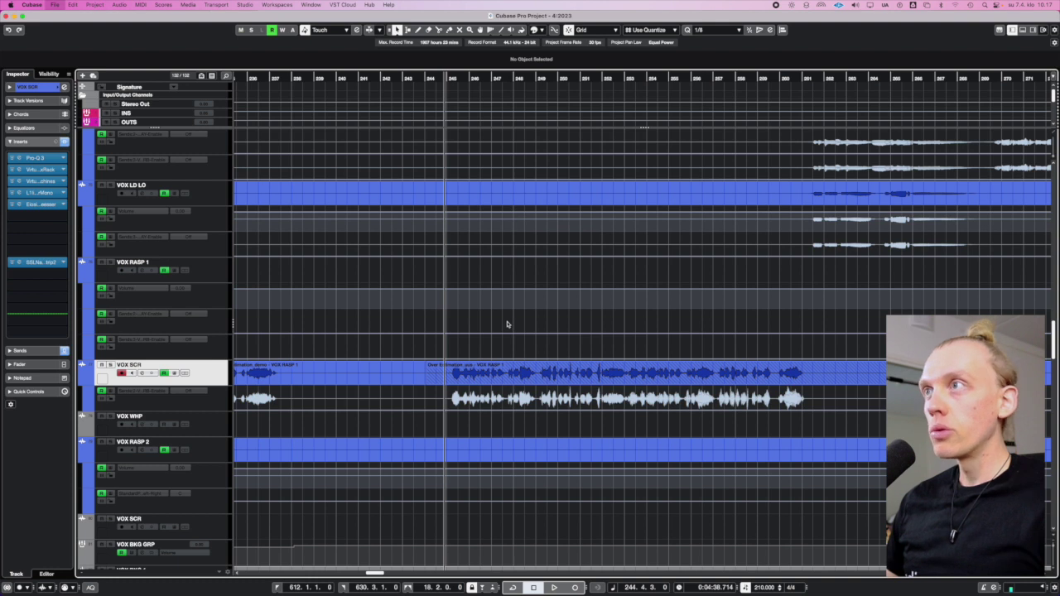
Solo the upper VOX SCR track, play the start of its phrase near bar 245, and stop with the playhead at 244.4.1.
key(h)
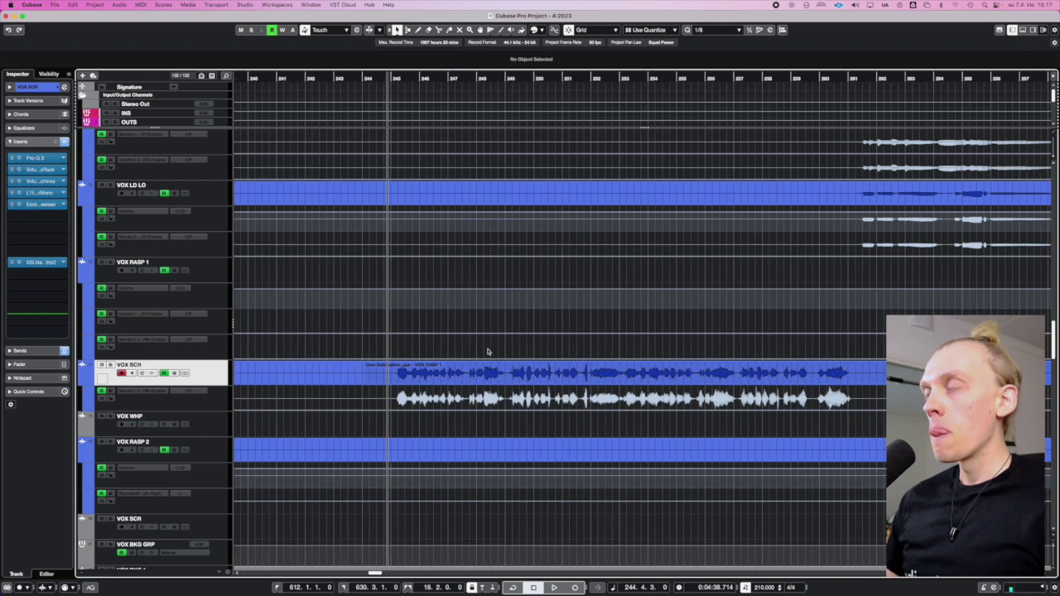
key(s)
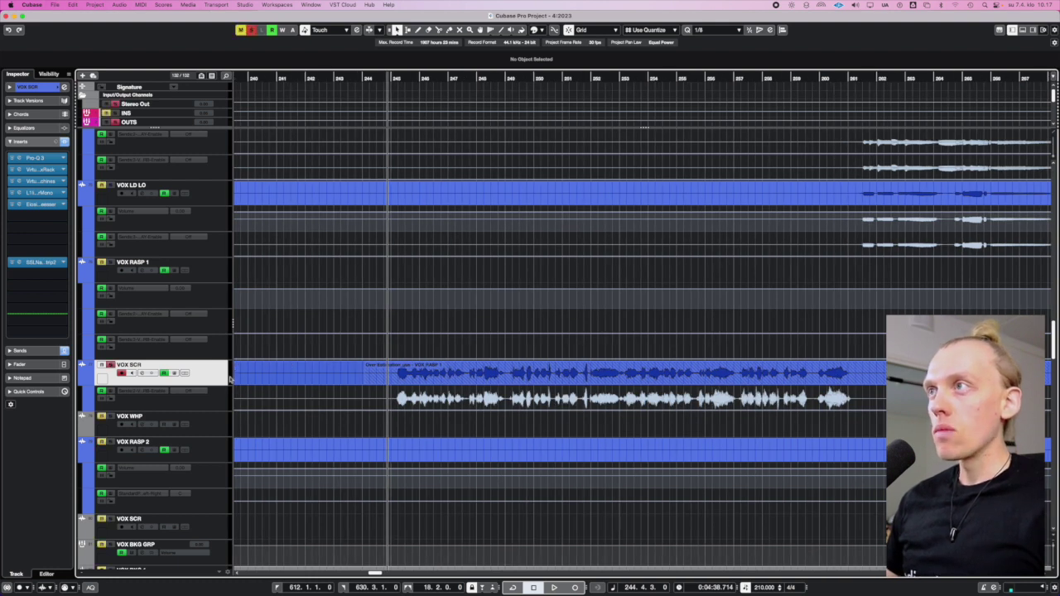
click(19, 197)
click(18, 197)
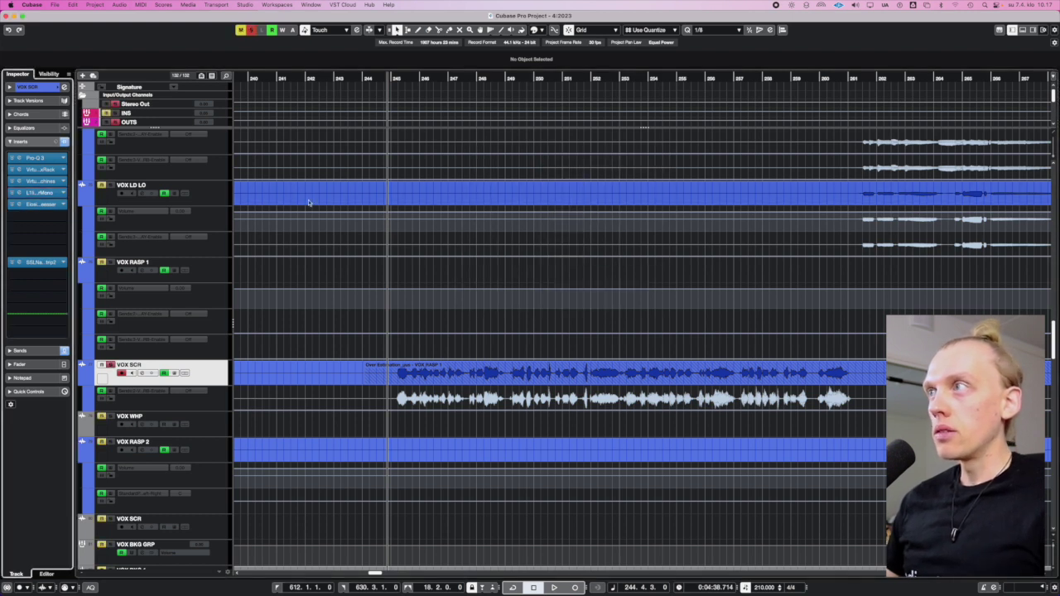
key(space)
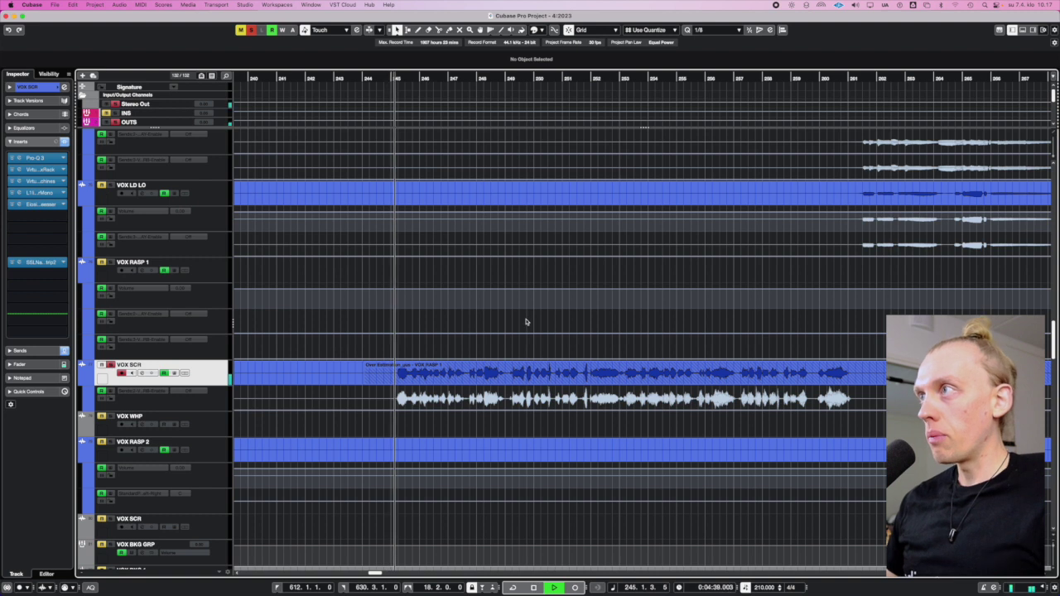
click(384, 77)
key(space)
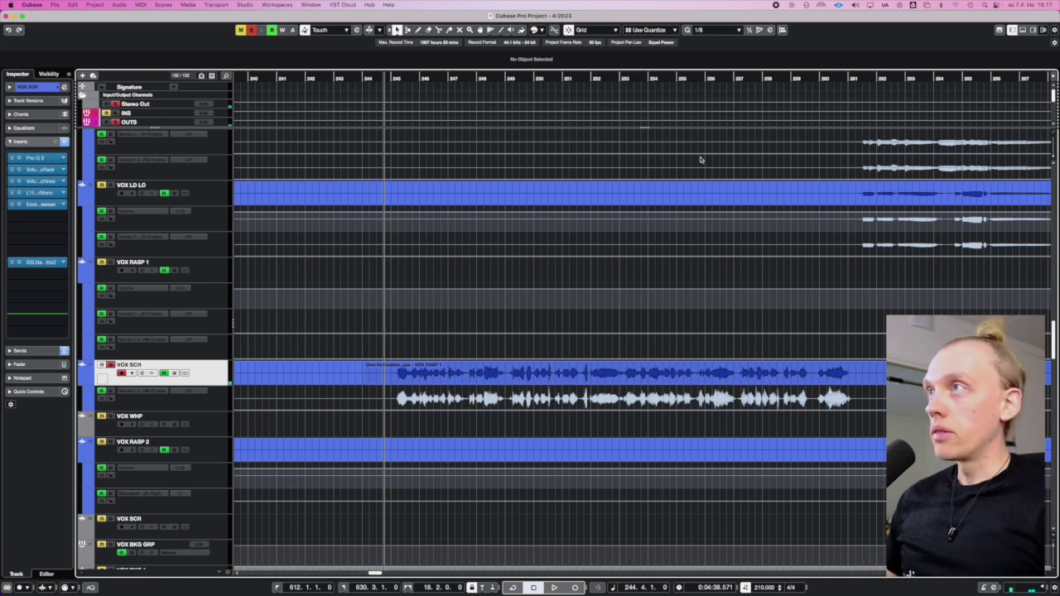
Open the Pro-Q 3 equalizer on VOX SCR, switch off the E2Deesser insert, and move the equalizer window aside.
click(22, 159)
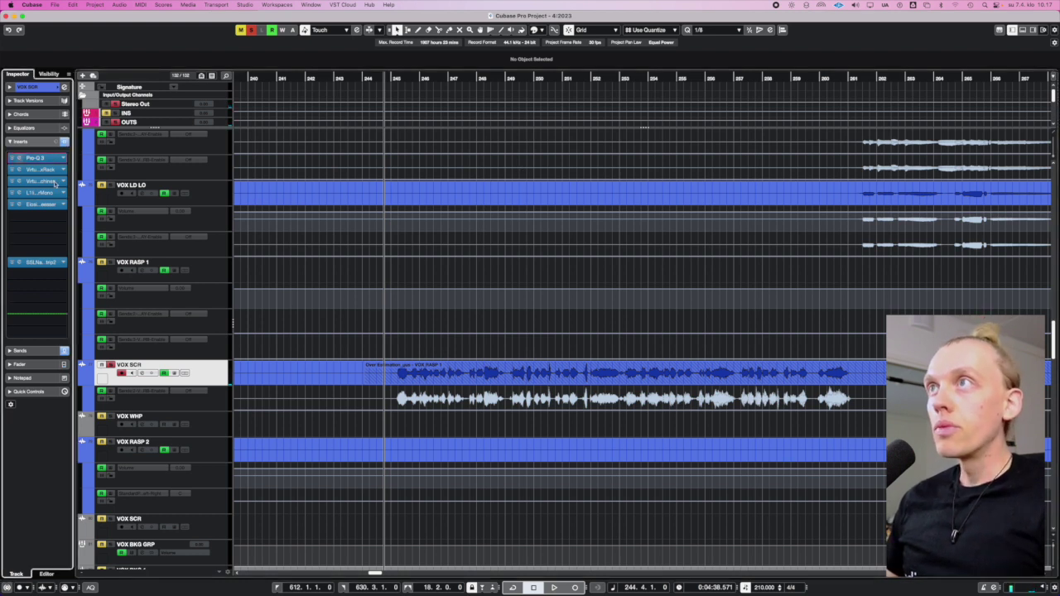
click(10, 206)
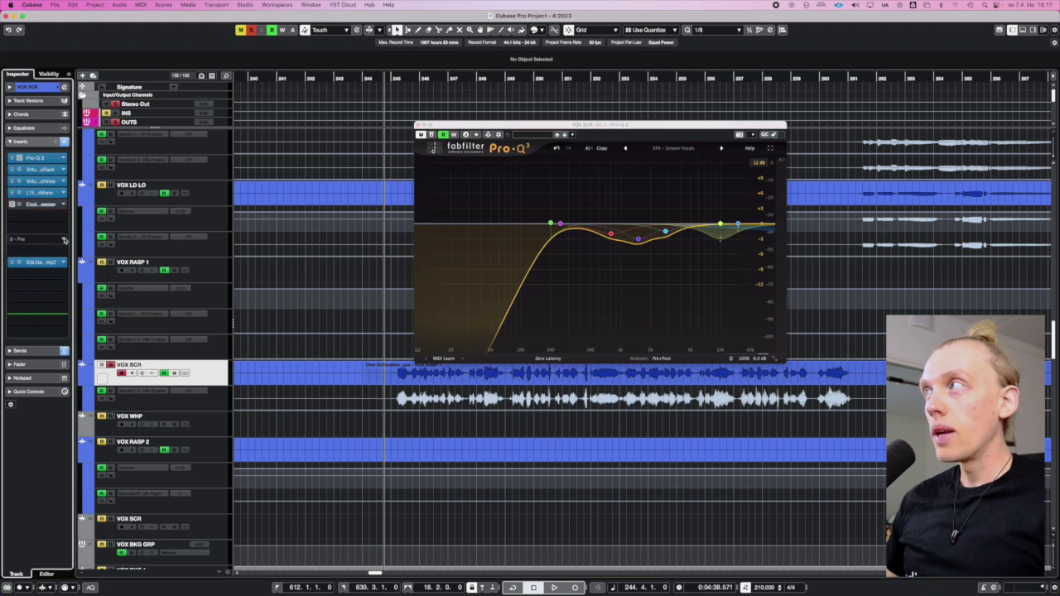
click(592, 185)
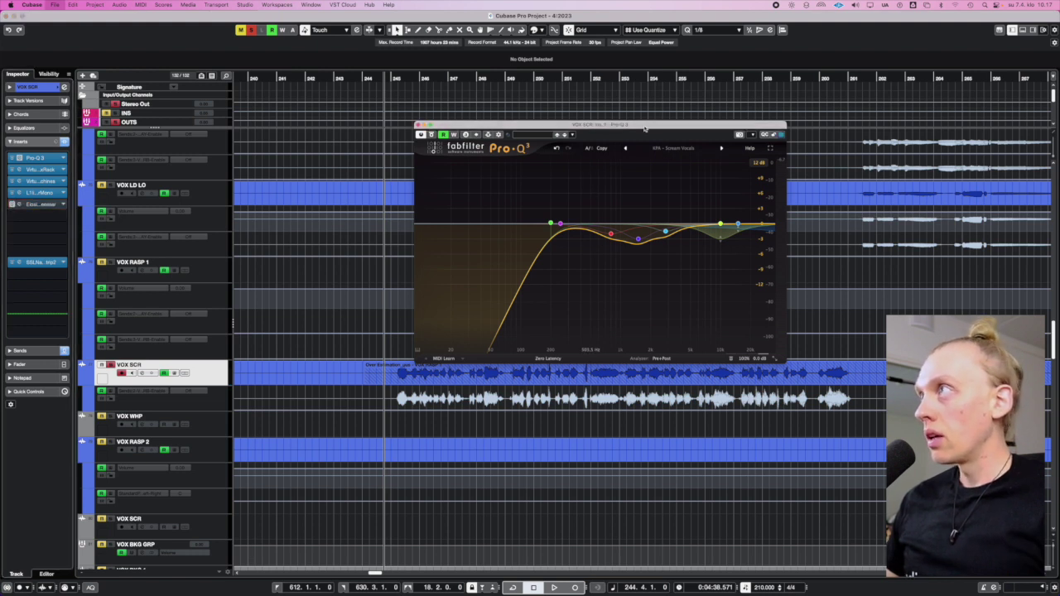
drag(646, 129, 689, 141)
scroll(331, 240, right, 3)
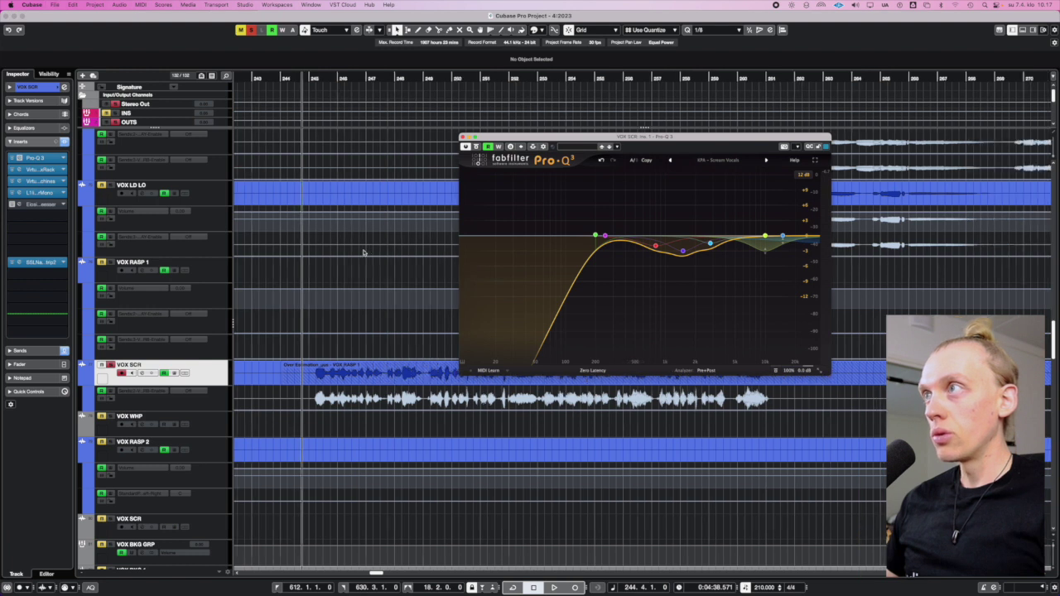
Inspect the red midrange cut and purple low-mid band in VOX SCR's Pro-Q 3, reposition its window, and save the project.
click(361, 265)
click(654, 246)
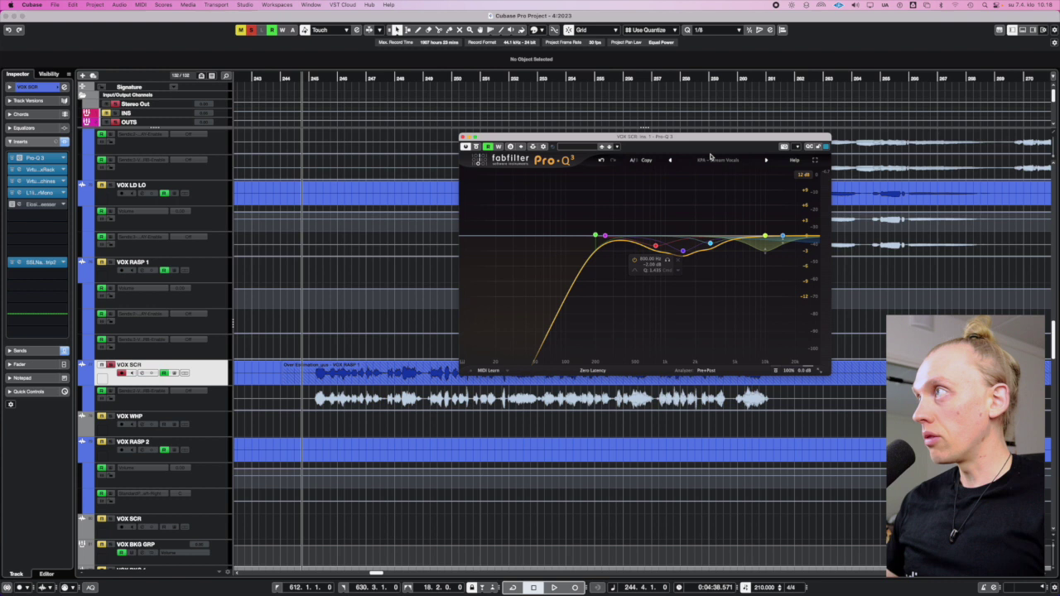
click(605, 236)
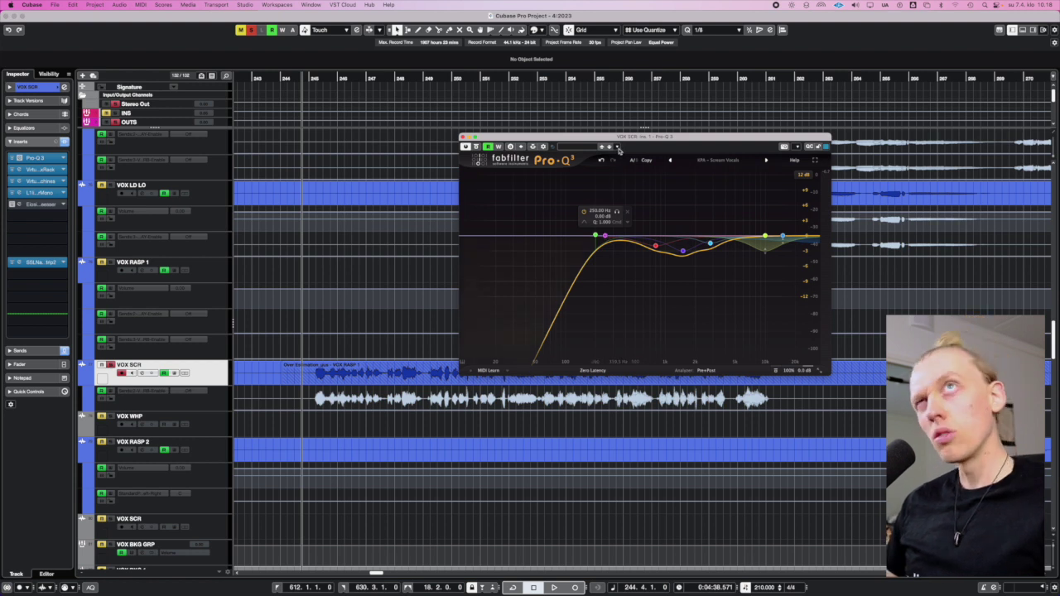
drag(627, 141, 630, 145)
click(210, 367)
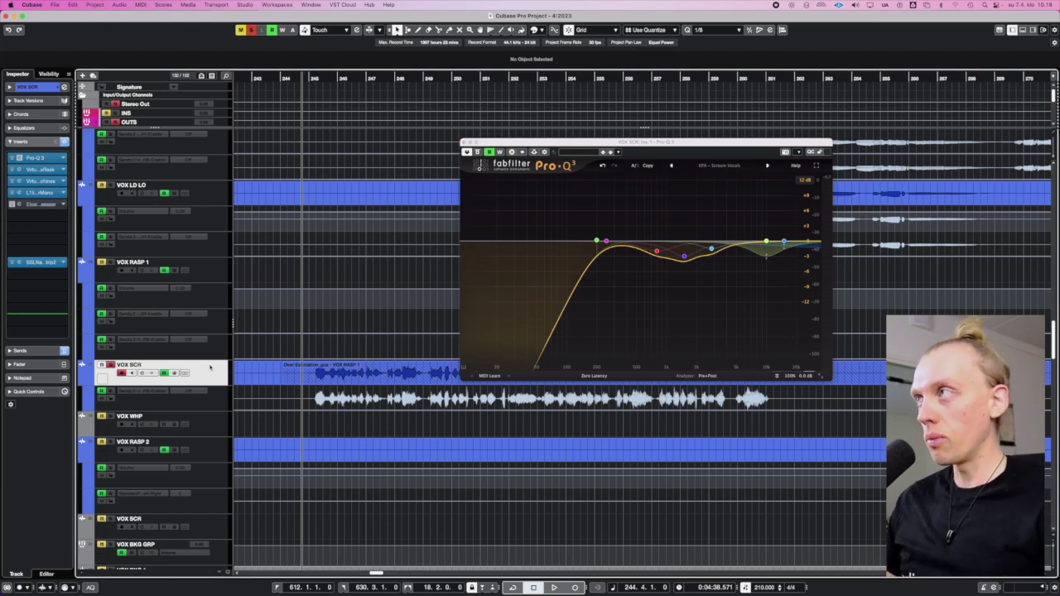
drag(667, 145, 667, 130)
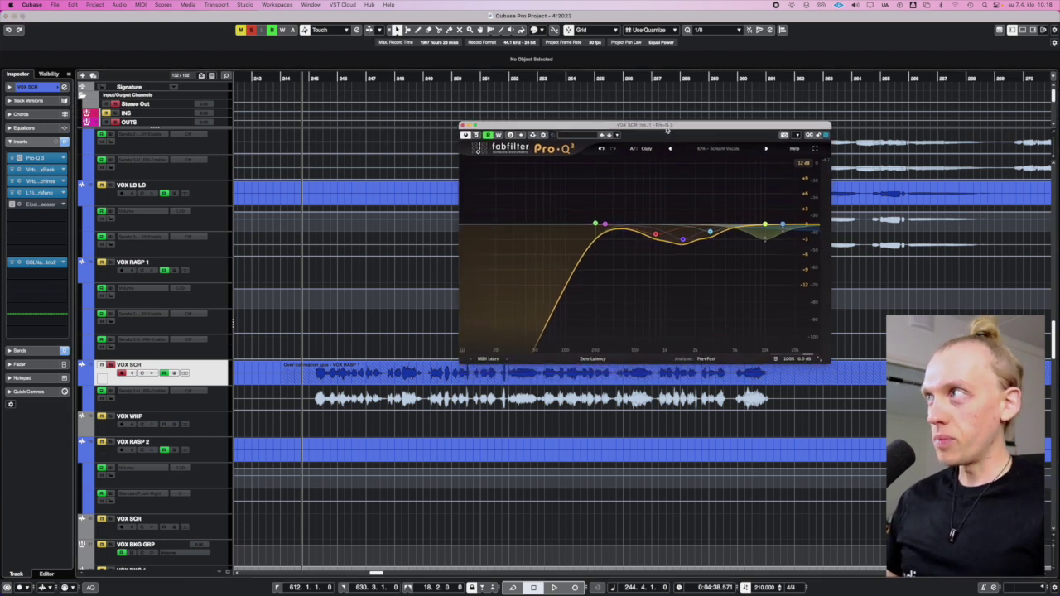
key(super+s)
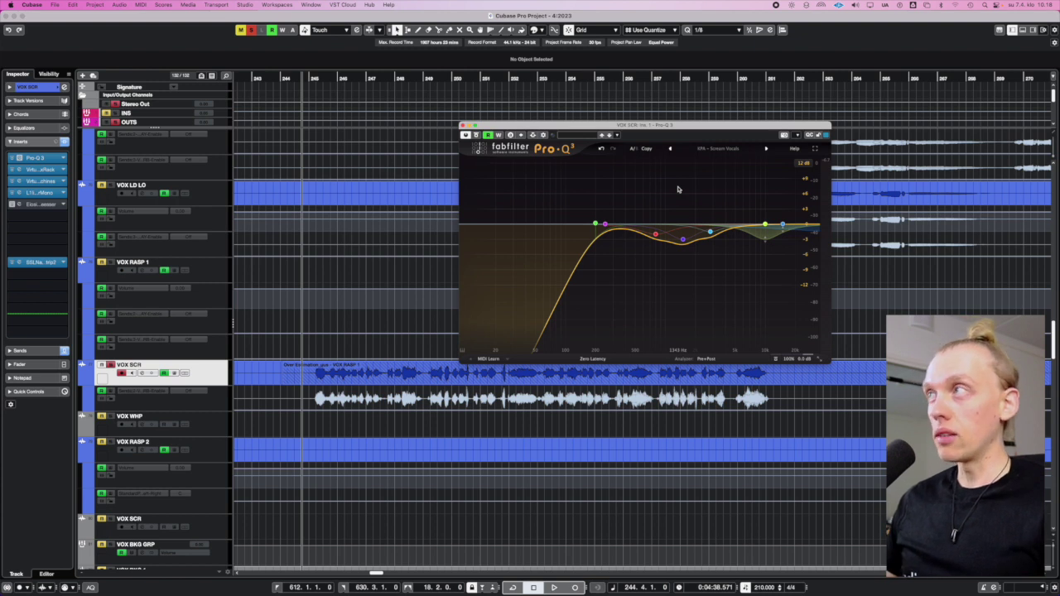
key(super+s)
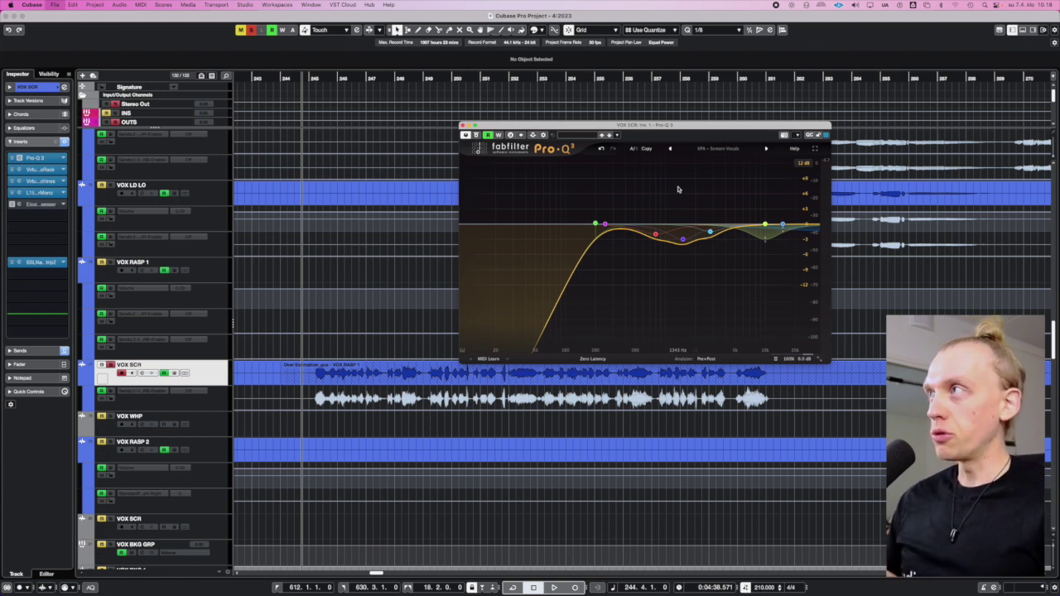
Examine the purple low-mid band next to the low cut in Pro-Q 3 and save the project again.
drag(652, 125, 665, 123)
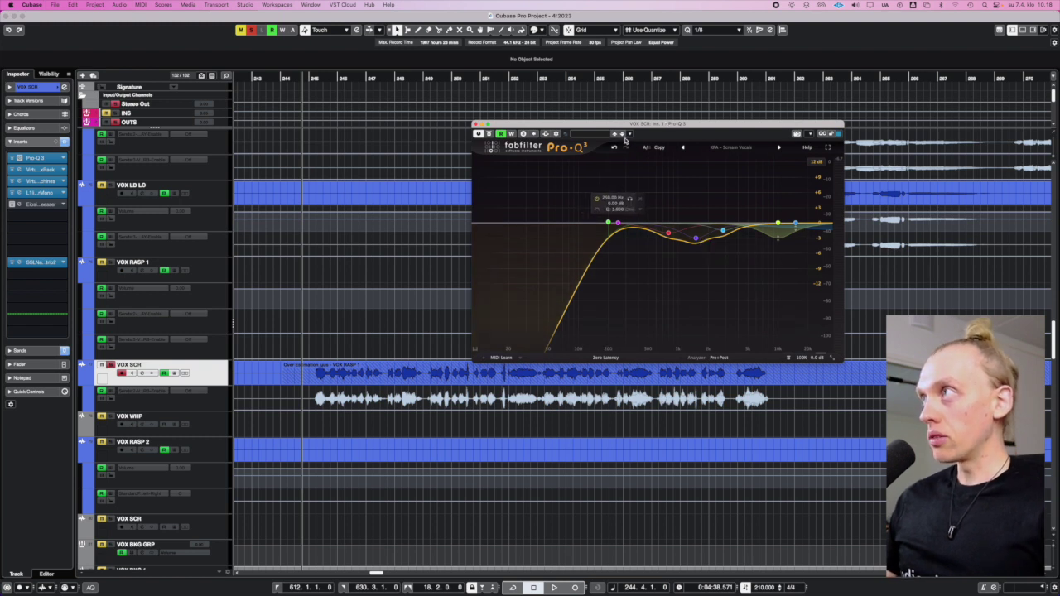
drag(621, 124, 613, 122)
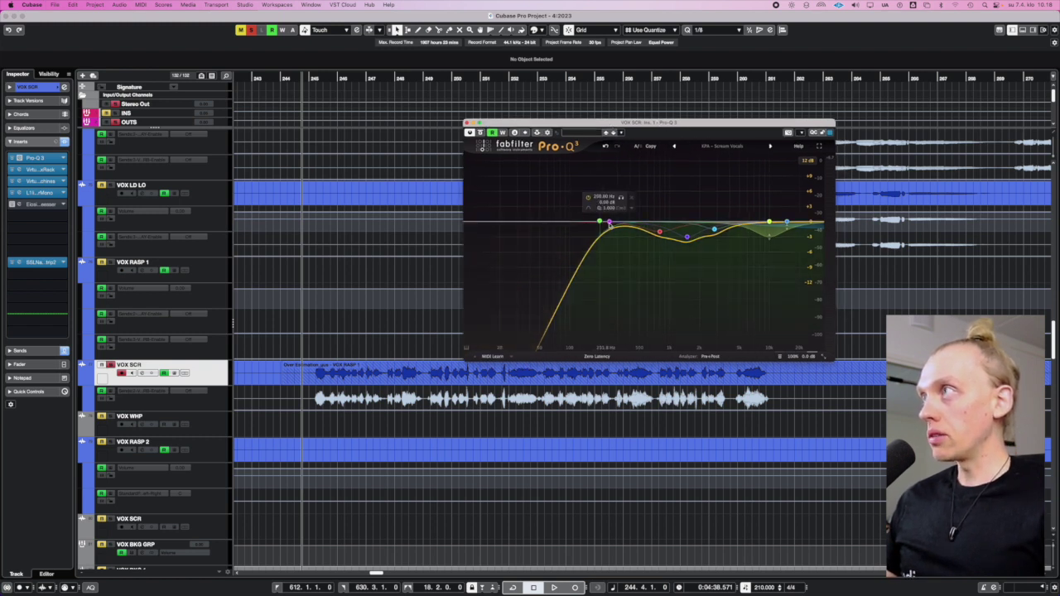
mouse_move(588, 233)
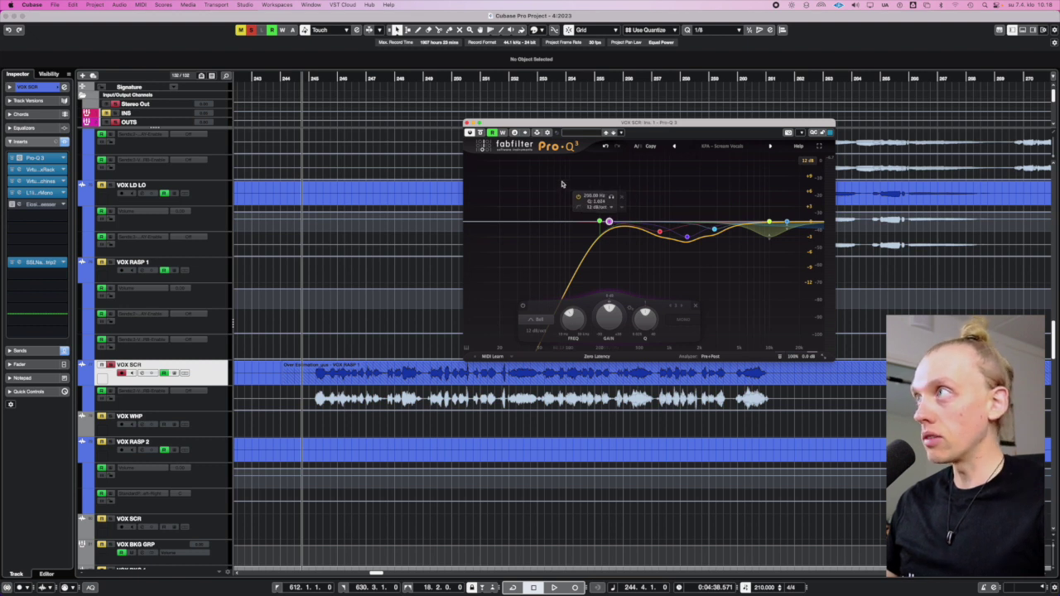
click(524, 194)
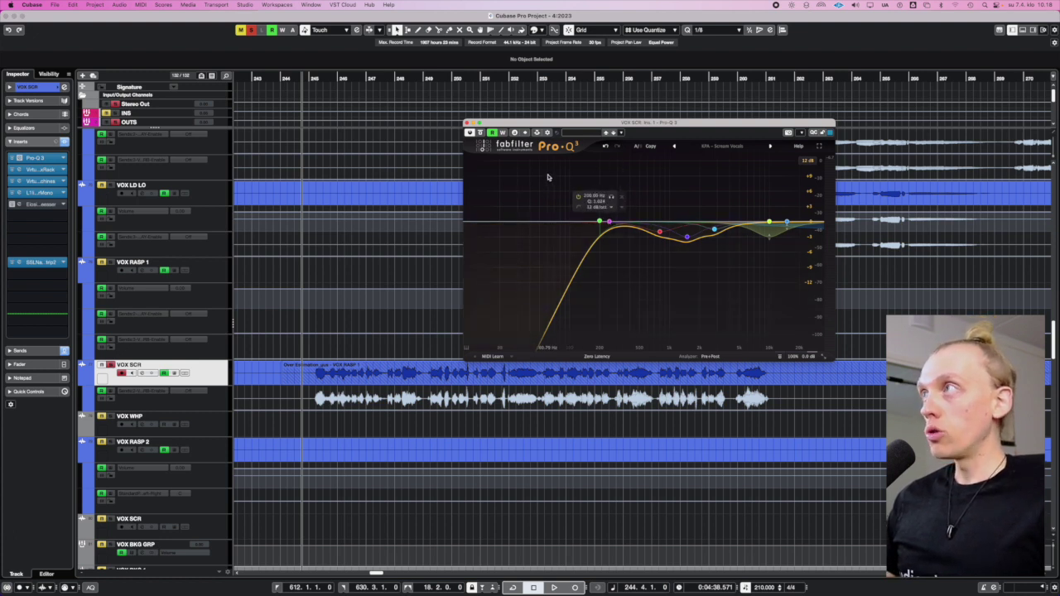
mouse_move(548, 122)
mouse_down()
mouse_move(564, 120)
mouse_move(549, 121)
mouse_up()
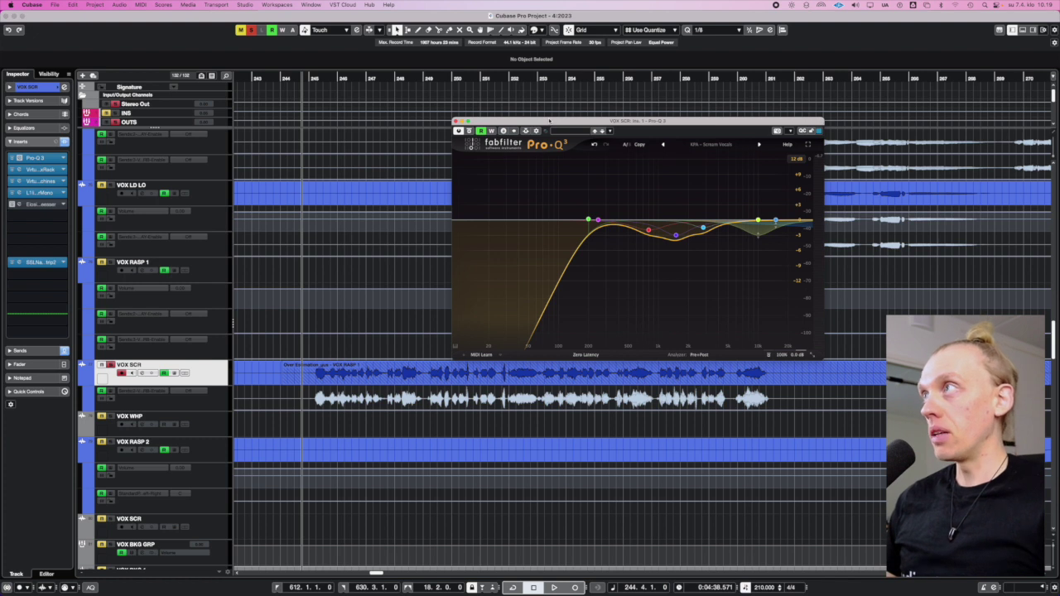
drag(549, 121, 555, 128)
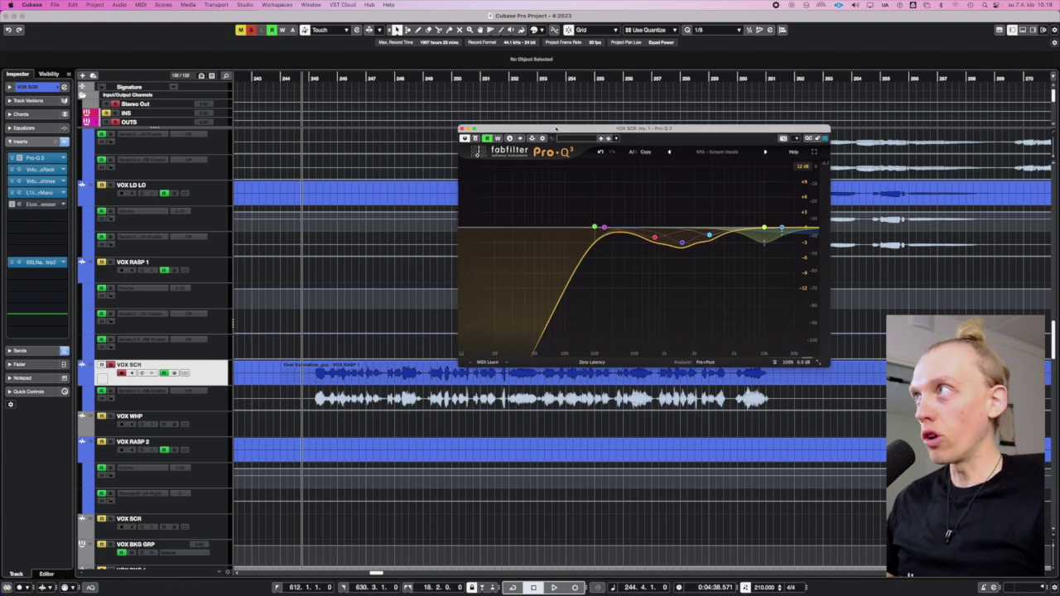
key(super+s)
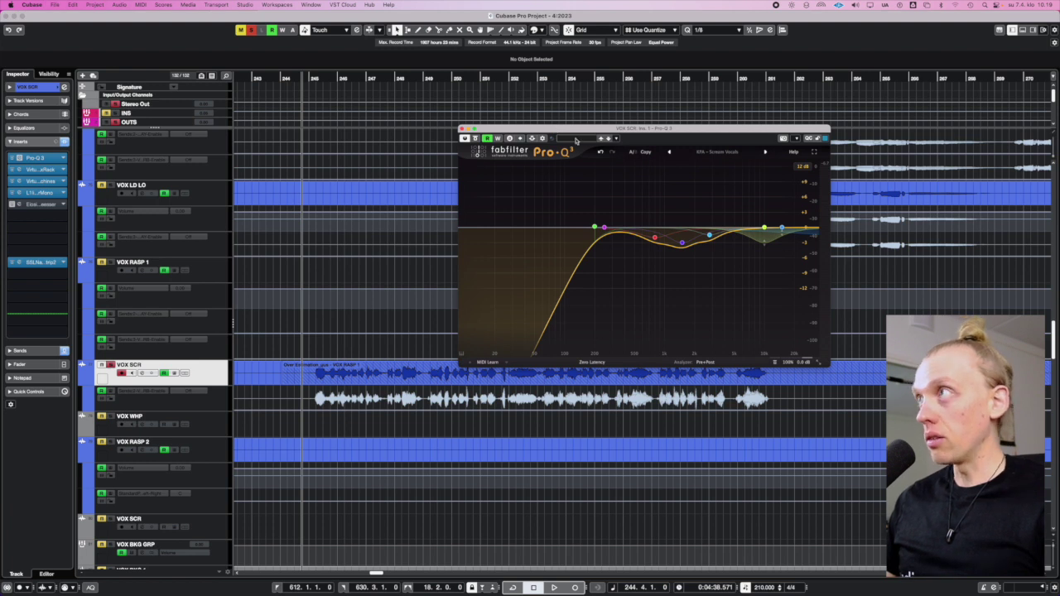
Reposition the Pro-Q 3 window and check the settings of the red and violet midrange cut bands.
drag(634, 130, 638, 139)
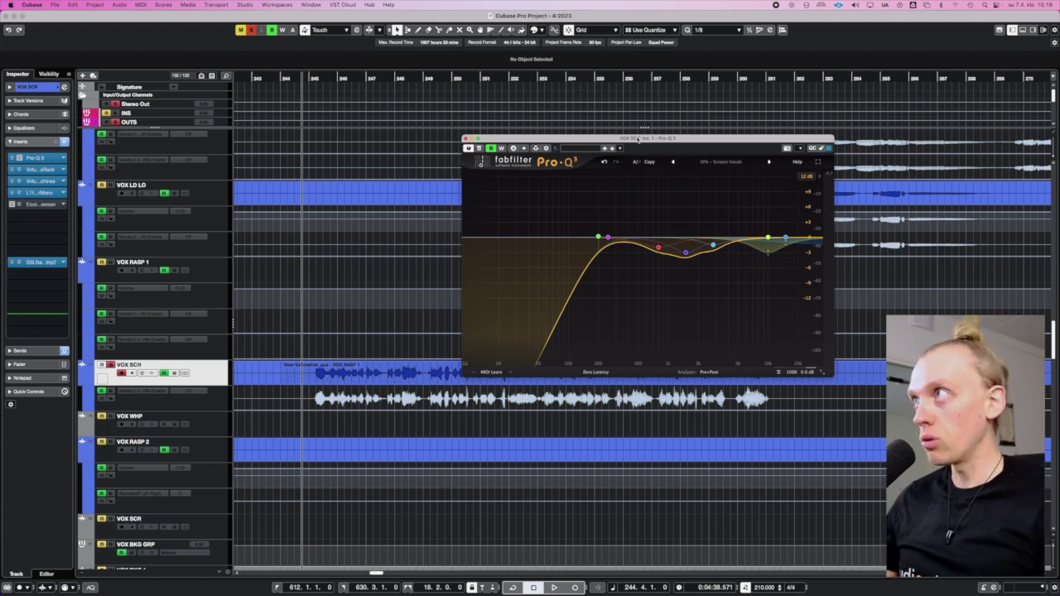
drag(638, 139, 641, 136)
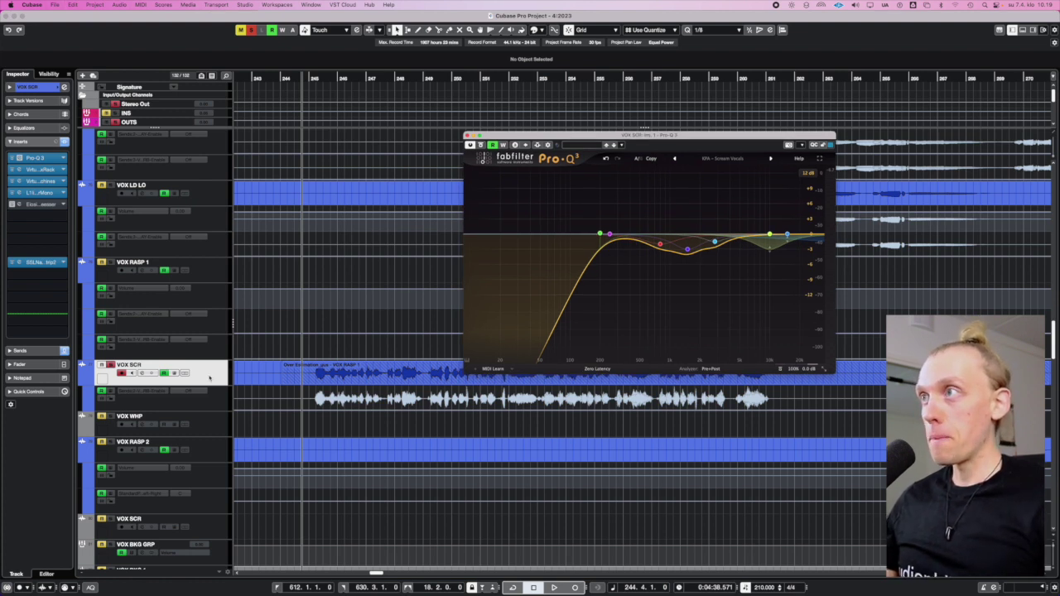
click(210, 378)
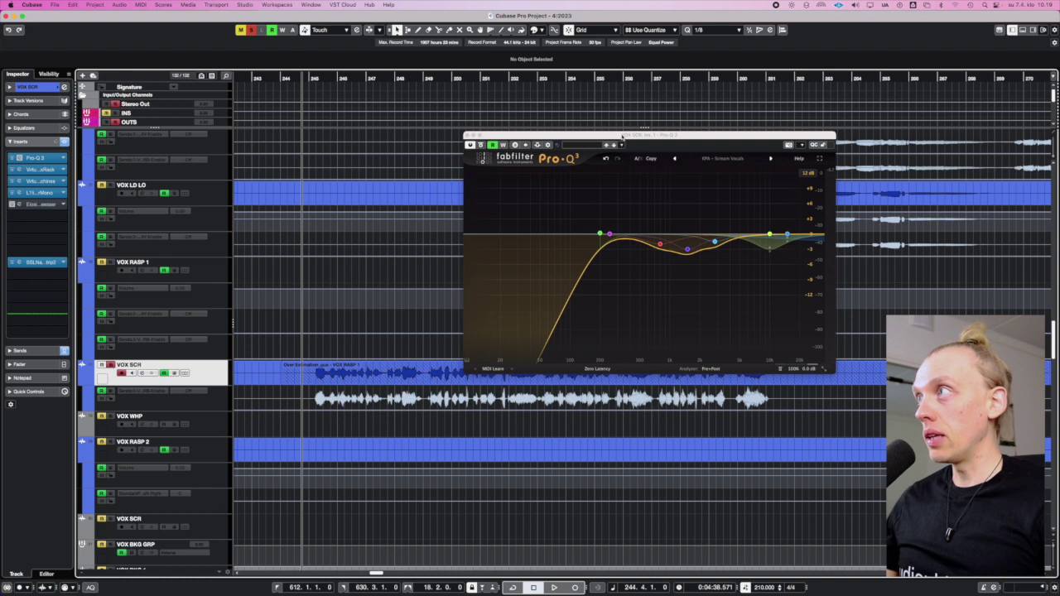
drag(622, 135, 619, 135)
mouse_move(668, 260)
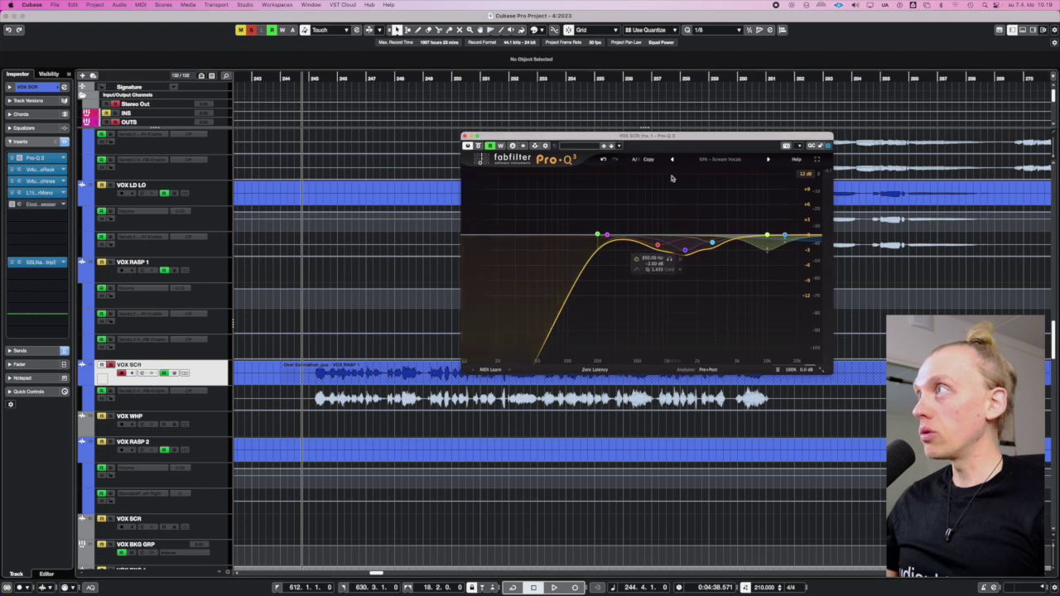
click(657, 245)
mouse_move(689, 256)
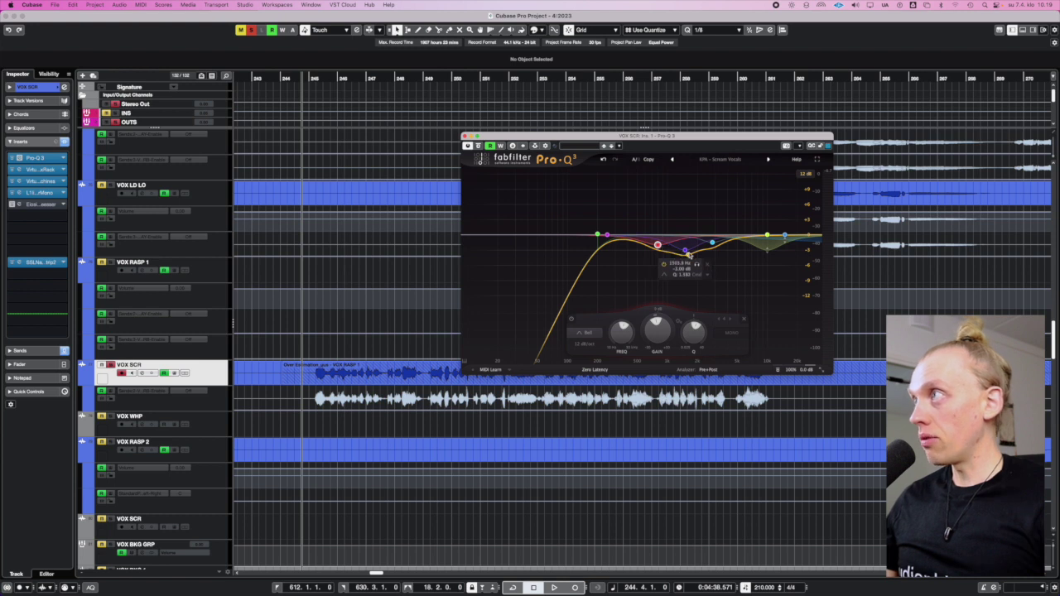
click(685, 250)
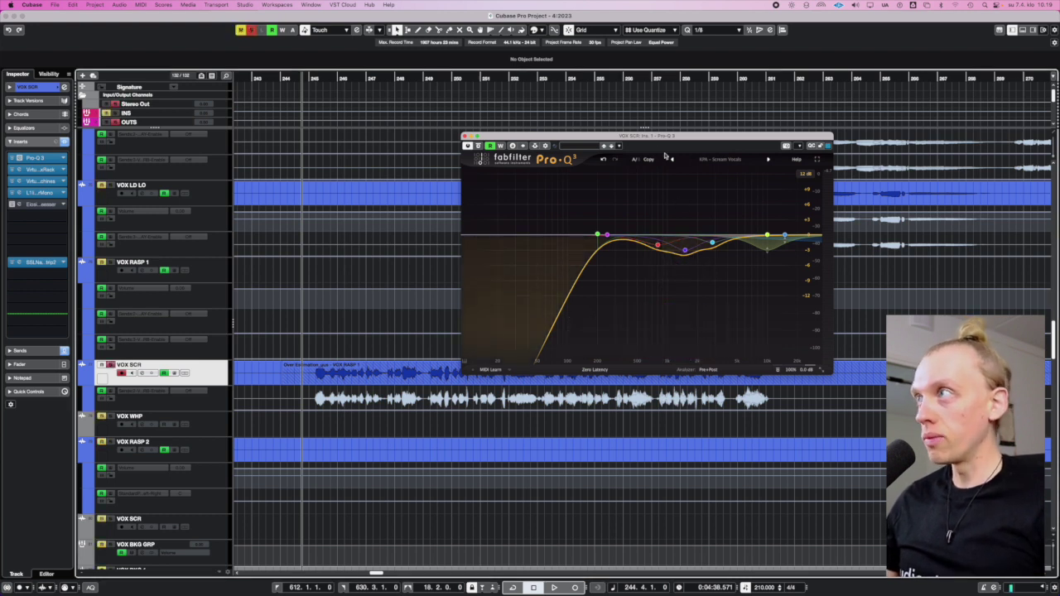
Select the three midrange cut bands, play the scream phrase, and bypass and re-enable them to compare the sound.
drag(639, 214, 726, 270)
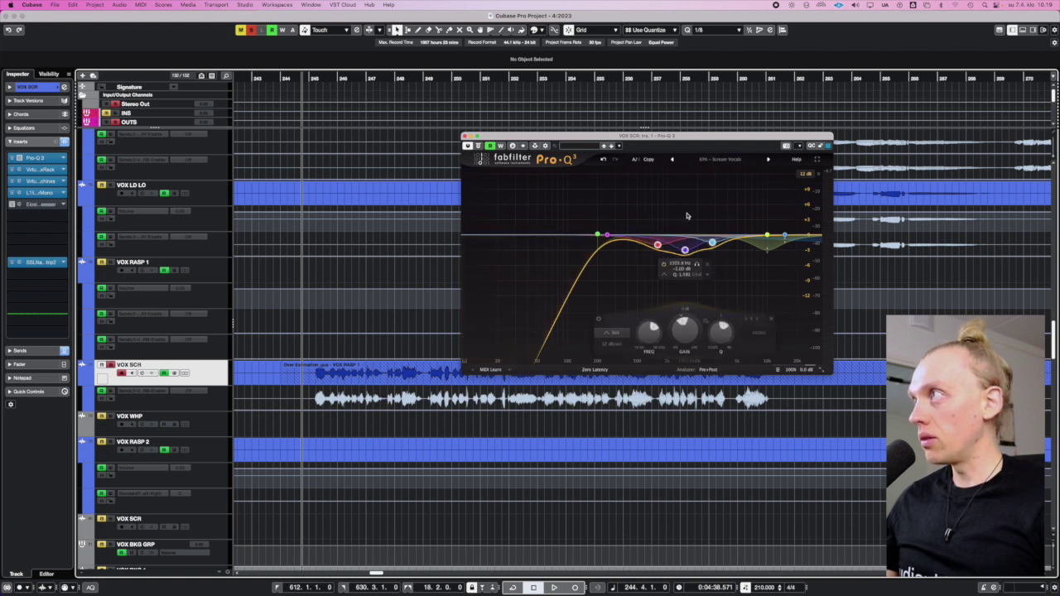
key(space)
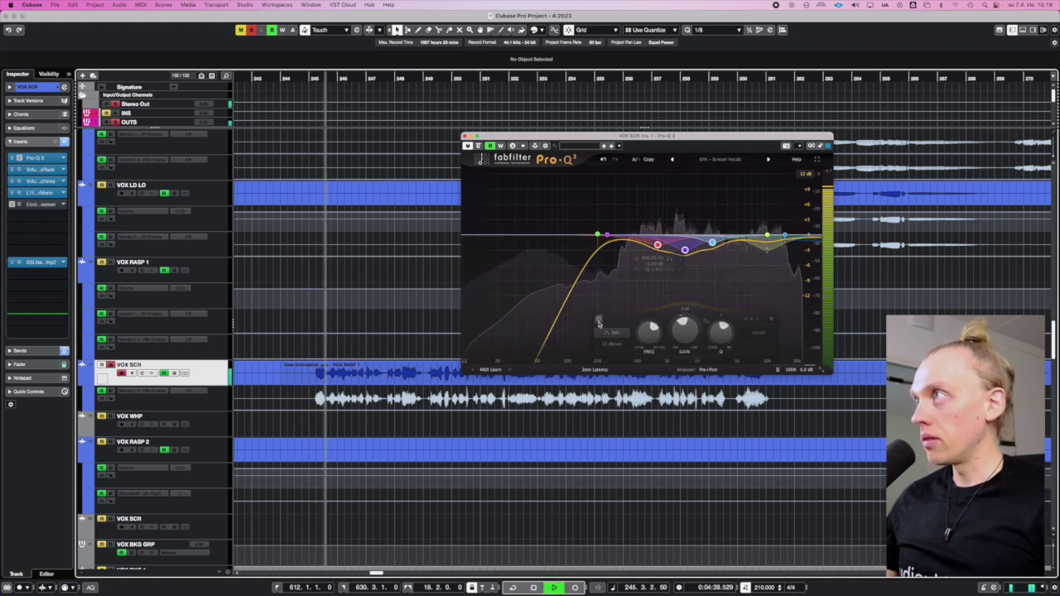
click(599, 321)
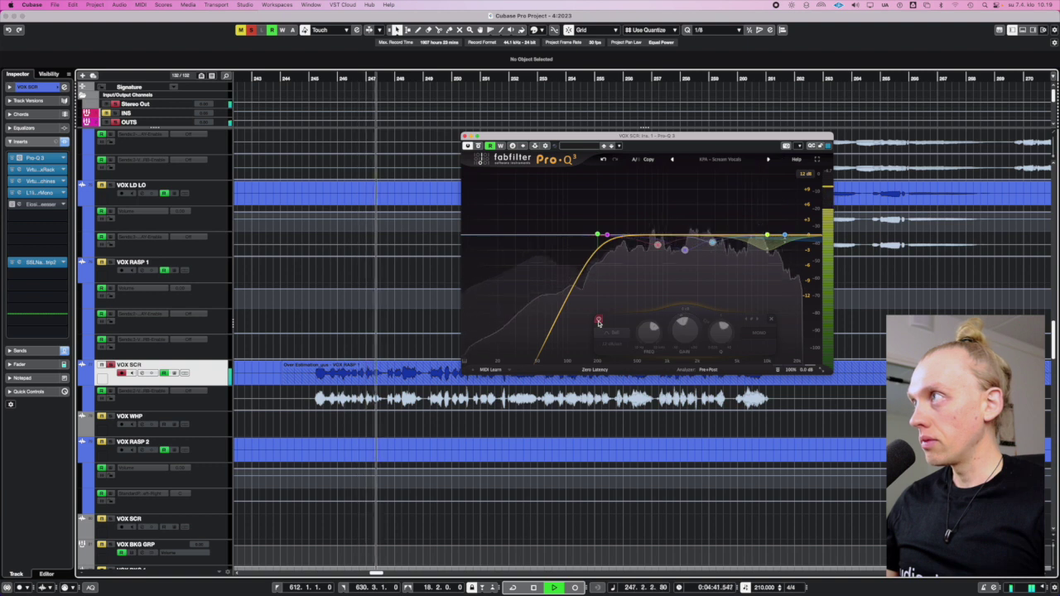
click(599, 321)
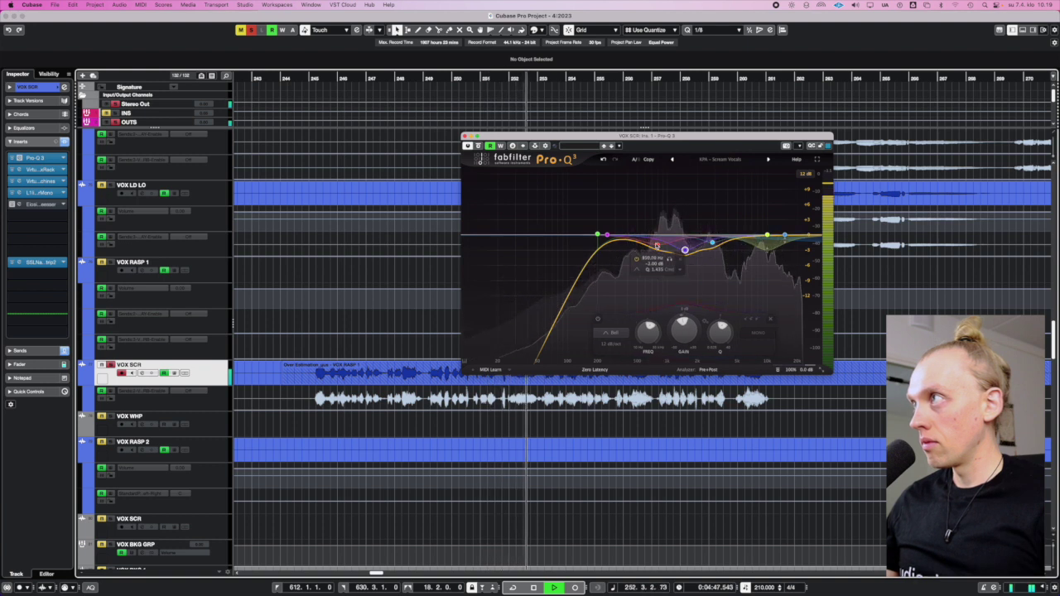
Audition the midrange cut bands during playback, shift the red band to about 912 Hz, and stop playback at 244.4.3.
key(space)
key(space)
drag(673, 263, 725, 260)
key(space)
key(space)
key(space)
key(space)
key(space)
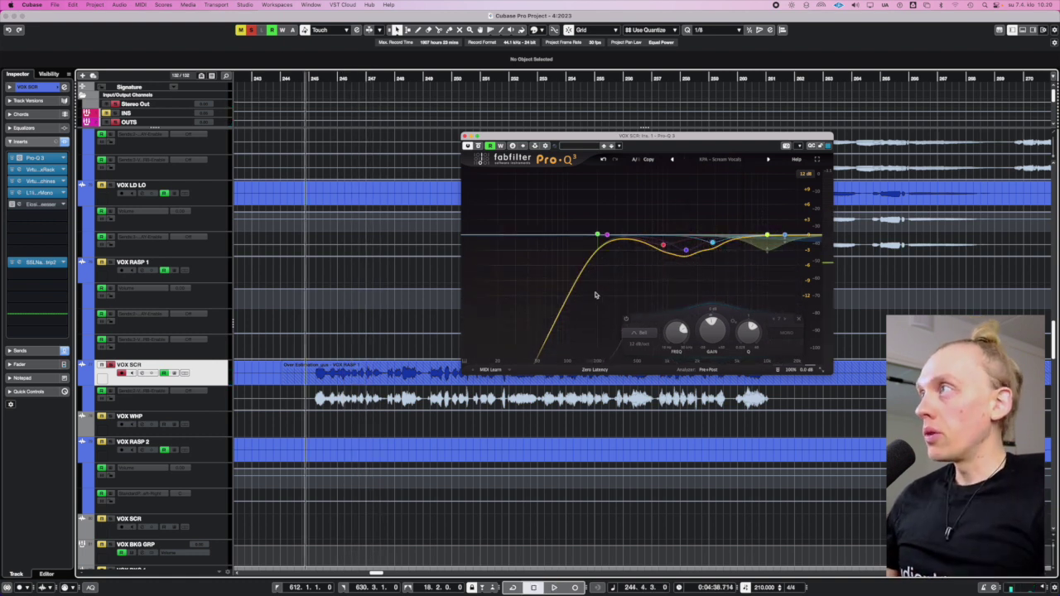
Deselect the midrange bands and examine the yellow dynamic band near 10 kHz.
click(638, 186)
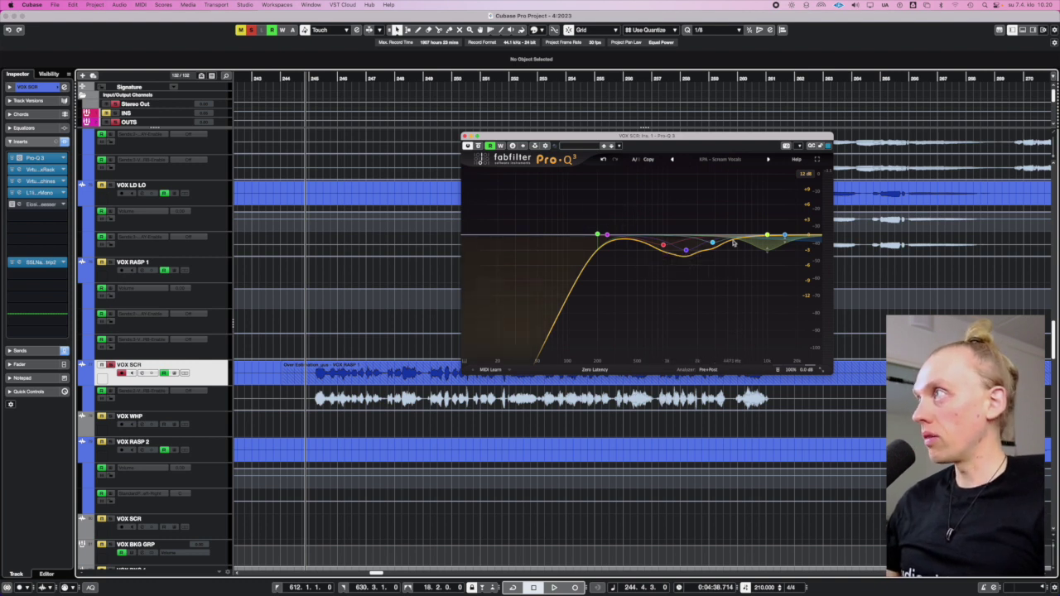
click(773, 236)
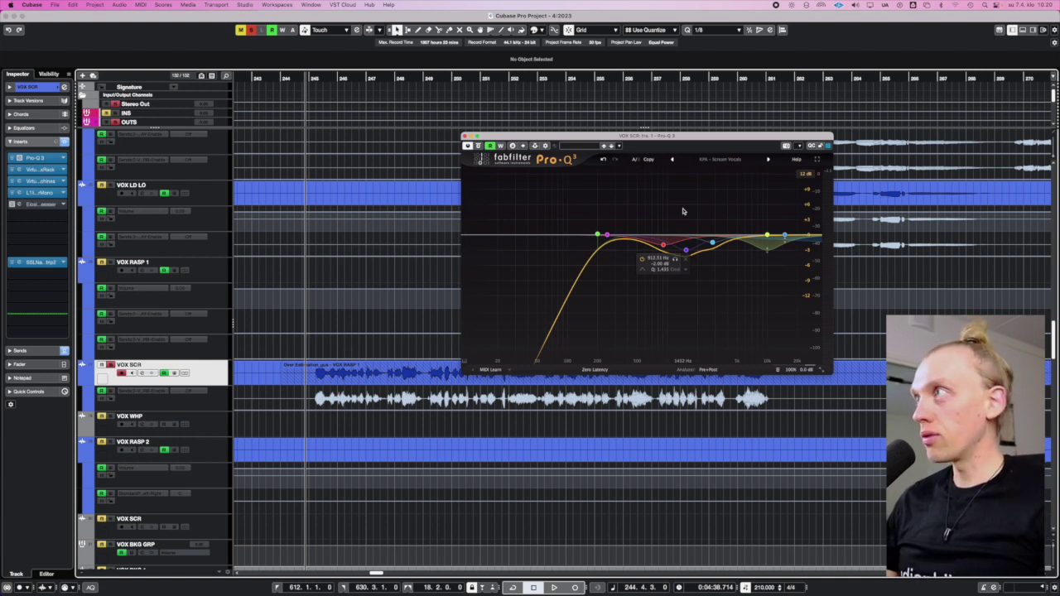
Check the Pro-Q 3 yellow dynamic band at 10 kHz and the neighbouring blue high shelf, and close the equalizer.
drag(676, 139, 677, 140)
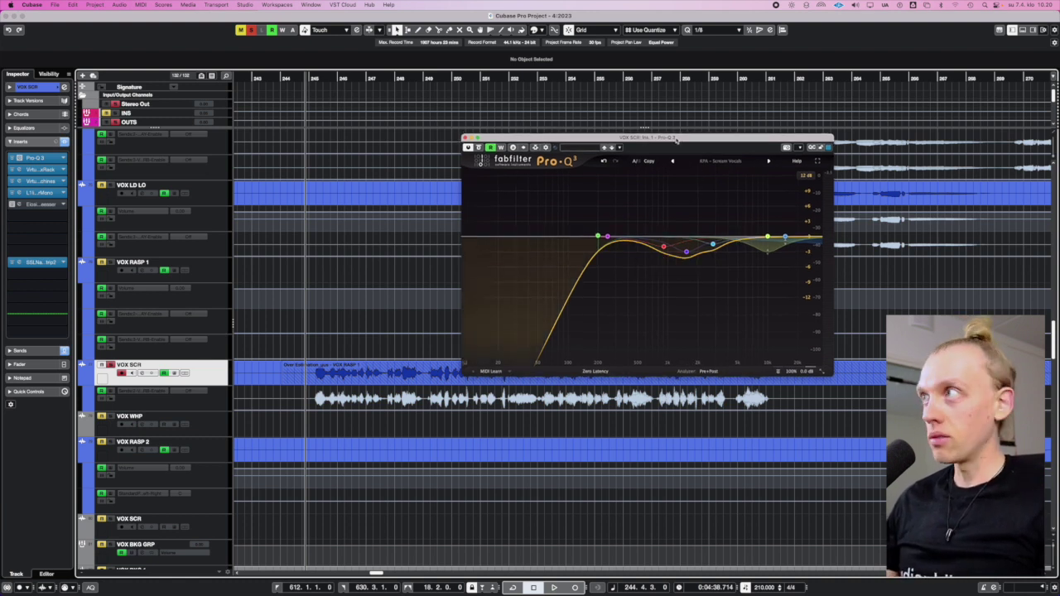
drag(677, 141, 675, 142)
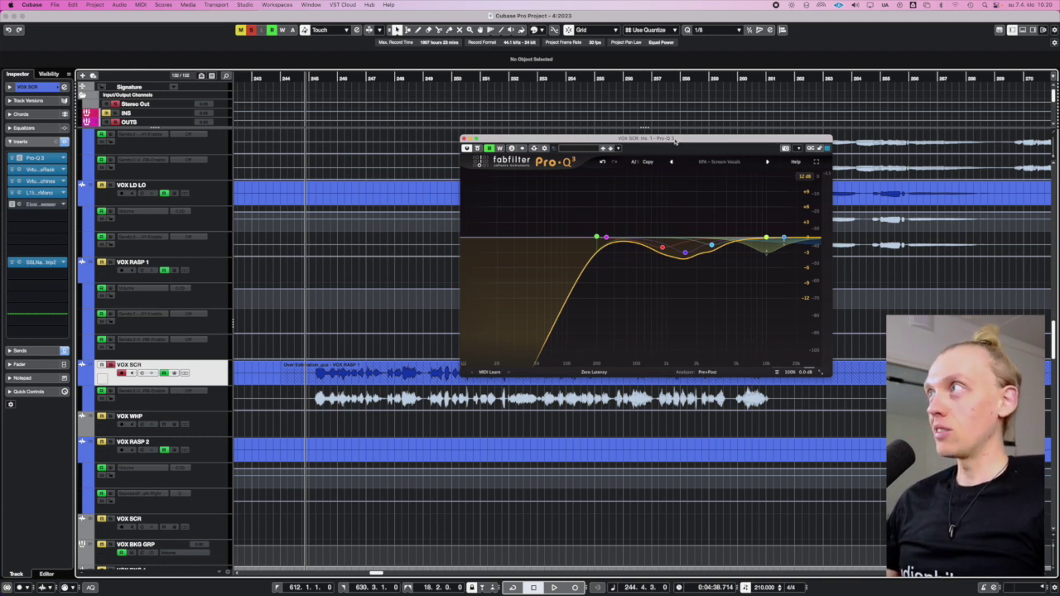
drag(675, 142, 673, 132)
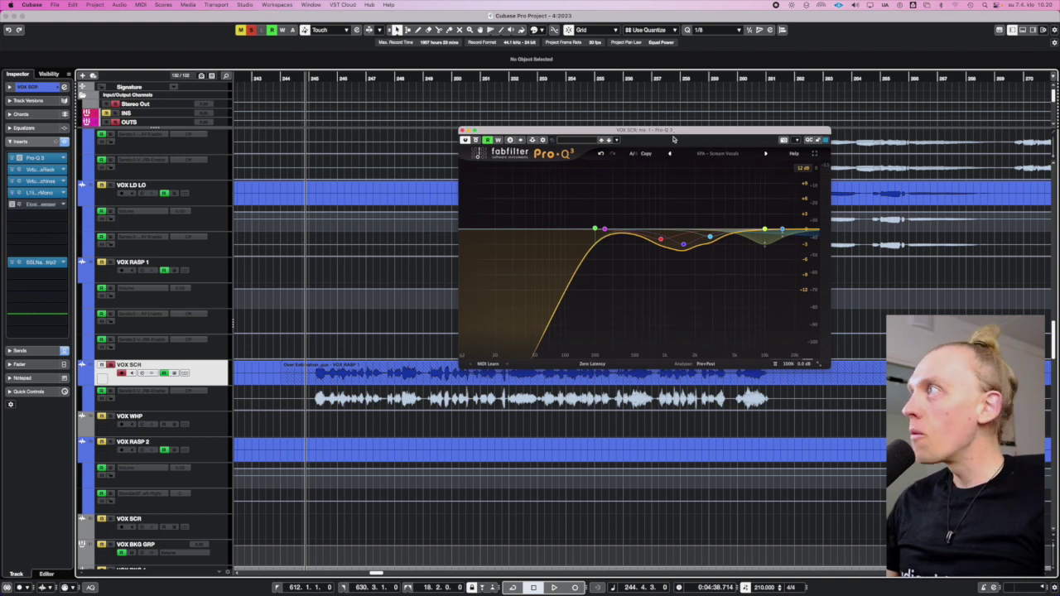
mouse_move(782, 230)
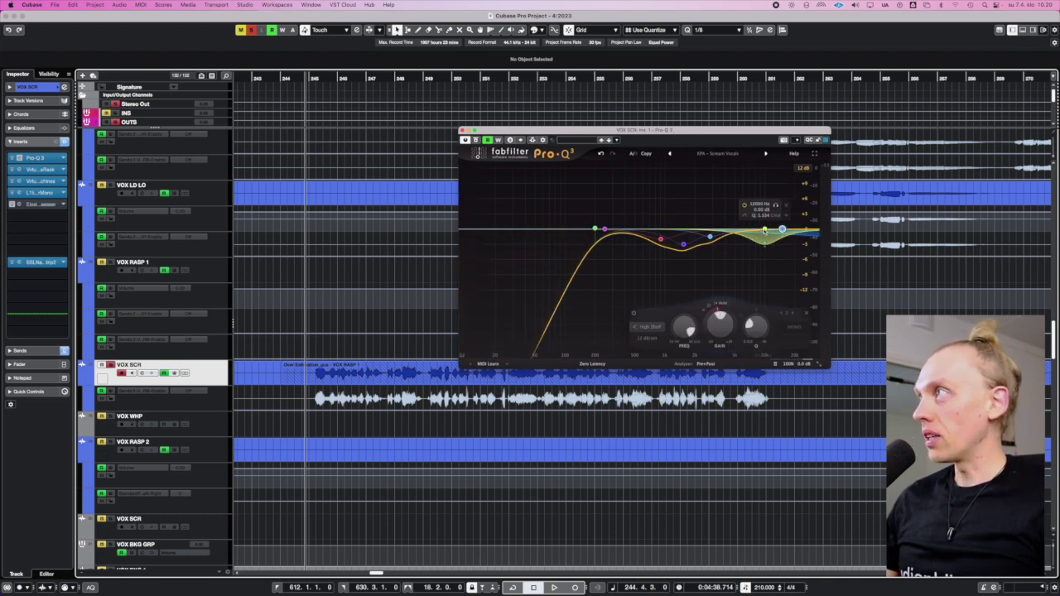
mouse_move(712, 221)
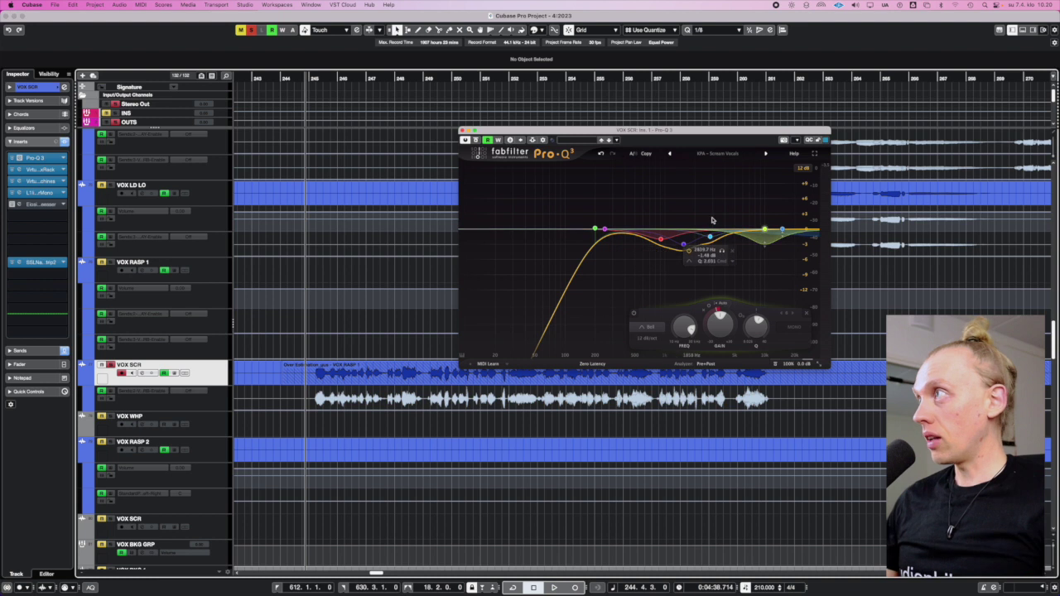
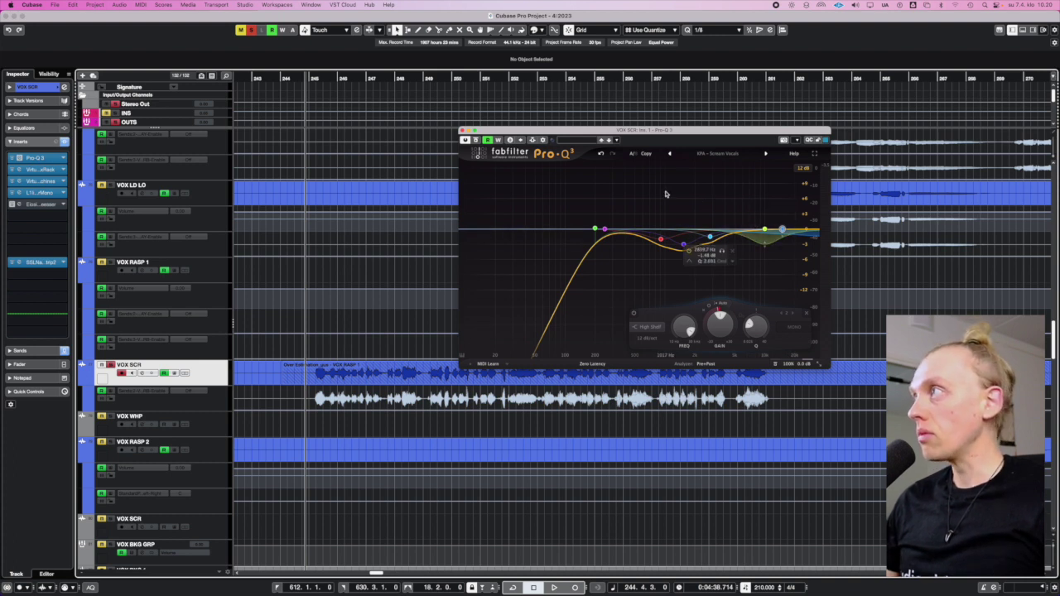
click(463, 130)
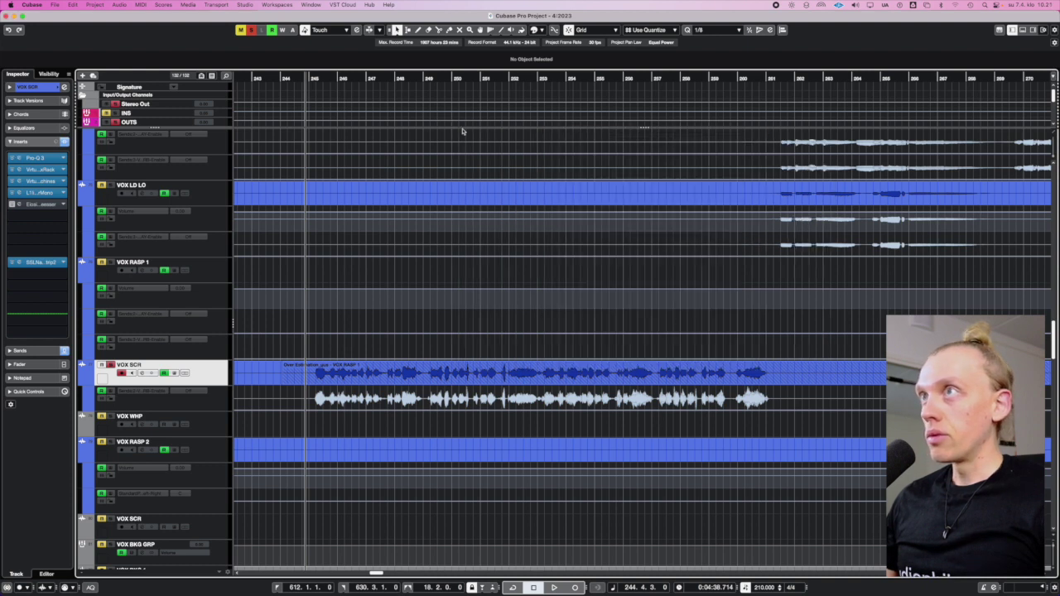
Open the Virtual Mix Rack insert on VOX SCR, examine its modules including The Monster, and save the project.
click(20, 170)
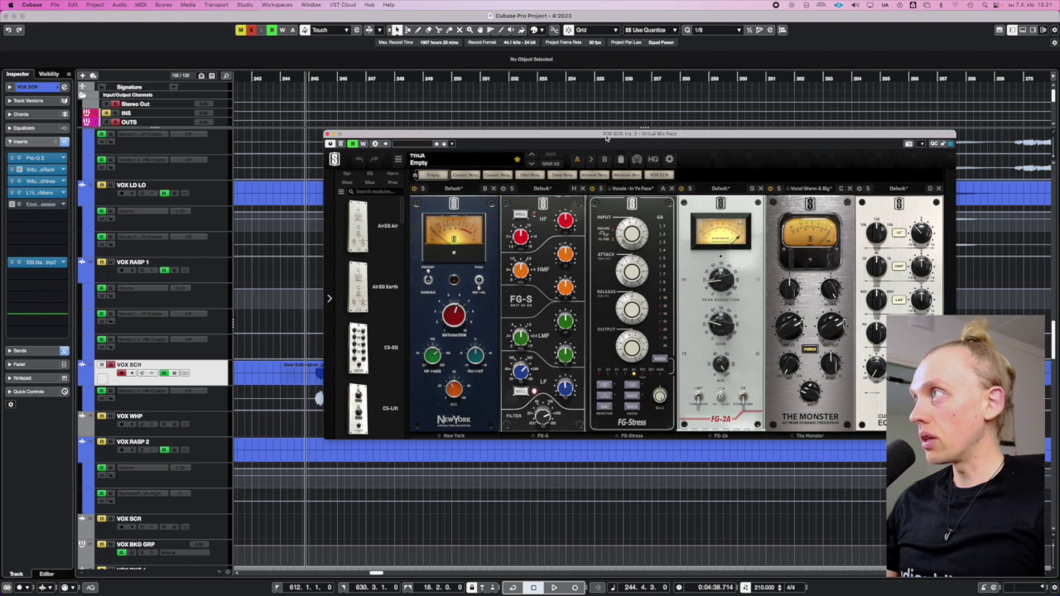
drag(606, 140, 596, 137)
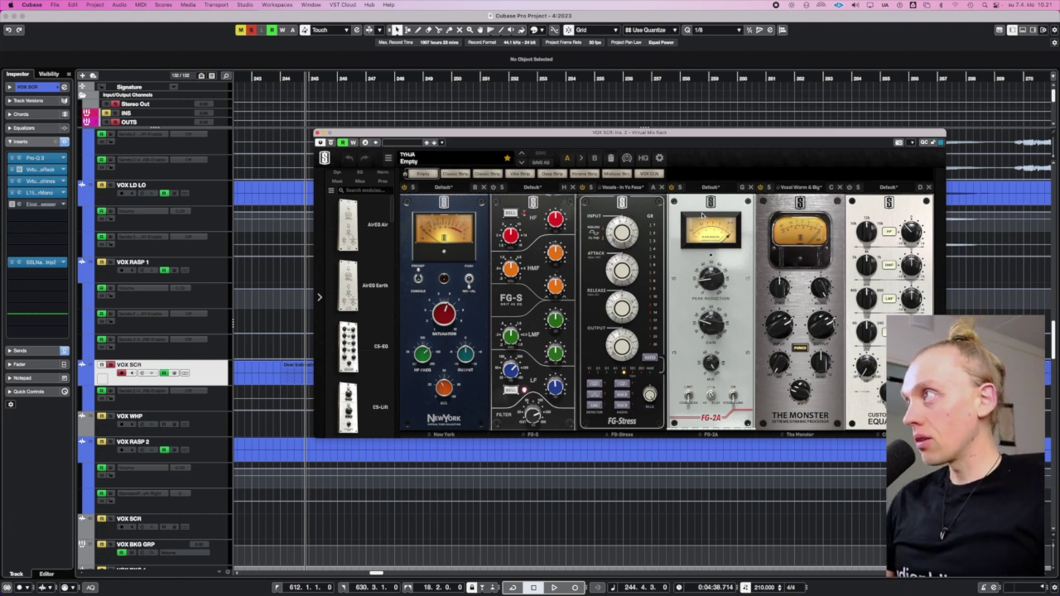
drag(797, 390, 795, 388)
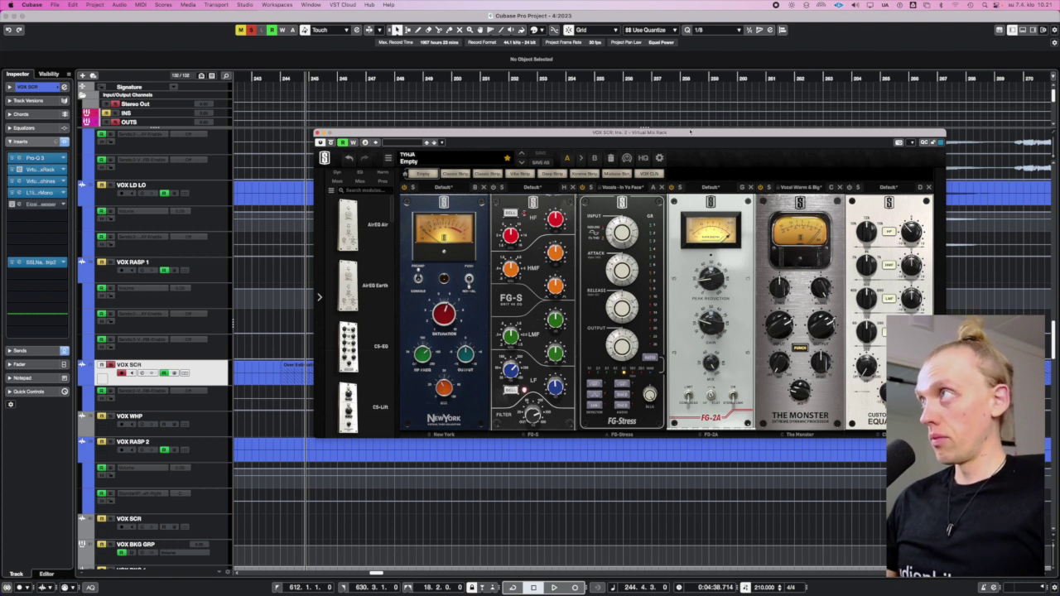
drag(690, 132, 689, 128)
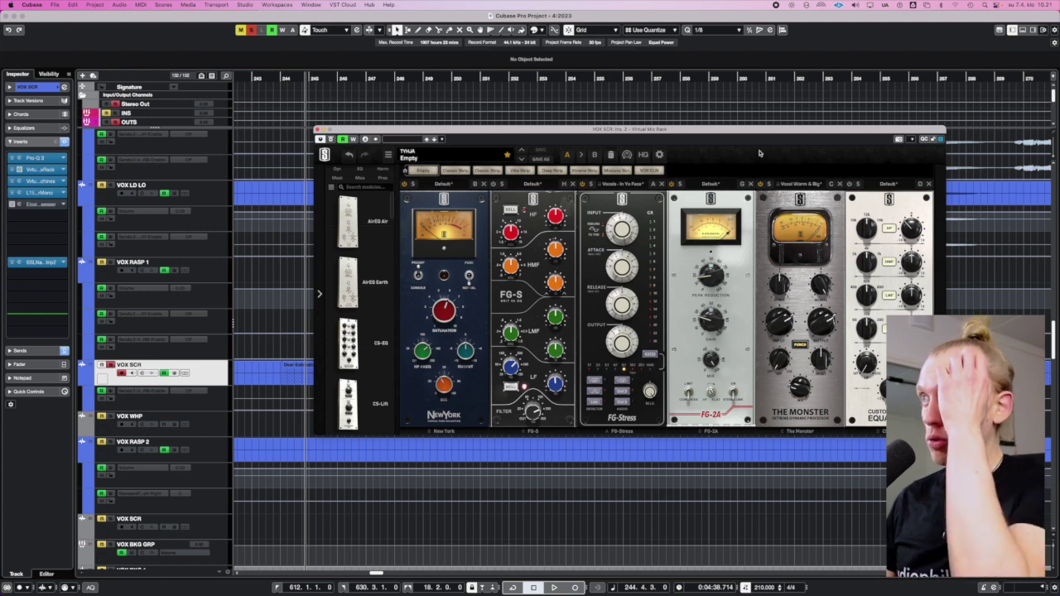
key(super+s)
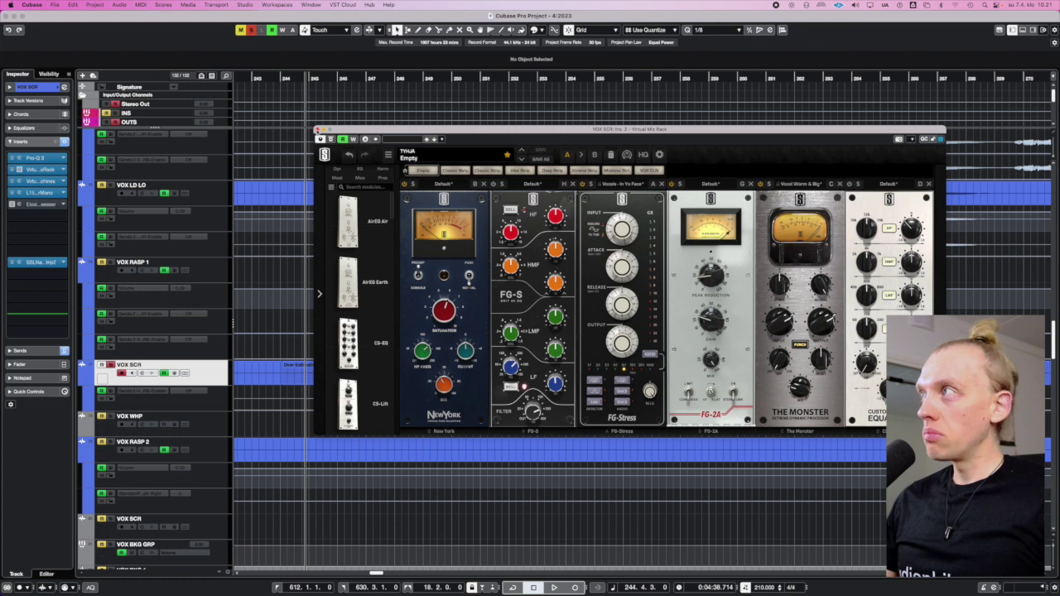
Finish reviewing the Virtual Mix Rack modules, close the rack, and release the solo on VOX SCR.
drag(460, 132, 464, 147)
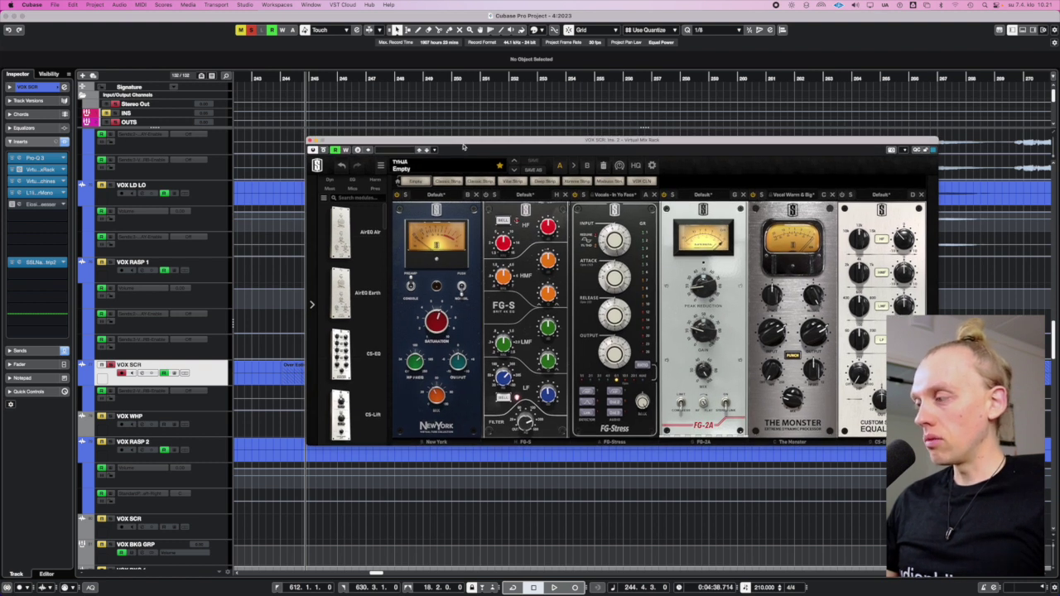
drag(465, 146, 468, 145)
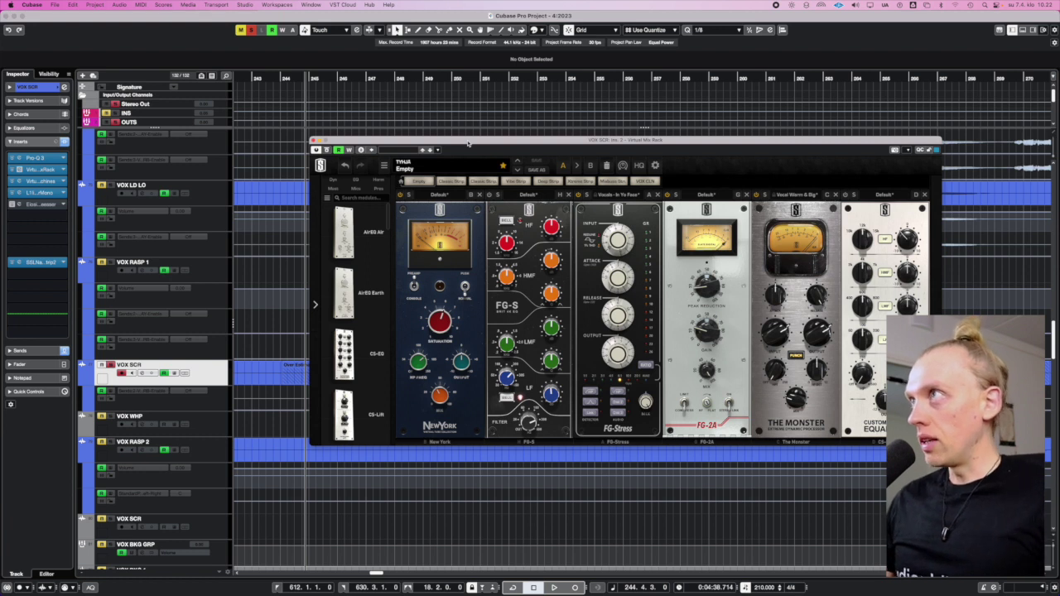
drag(468, 145, 477, 148)
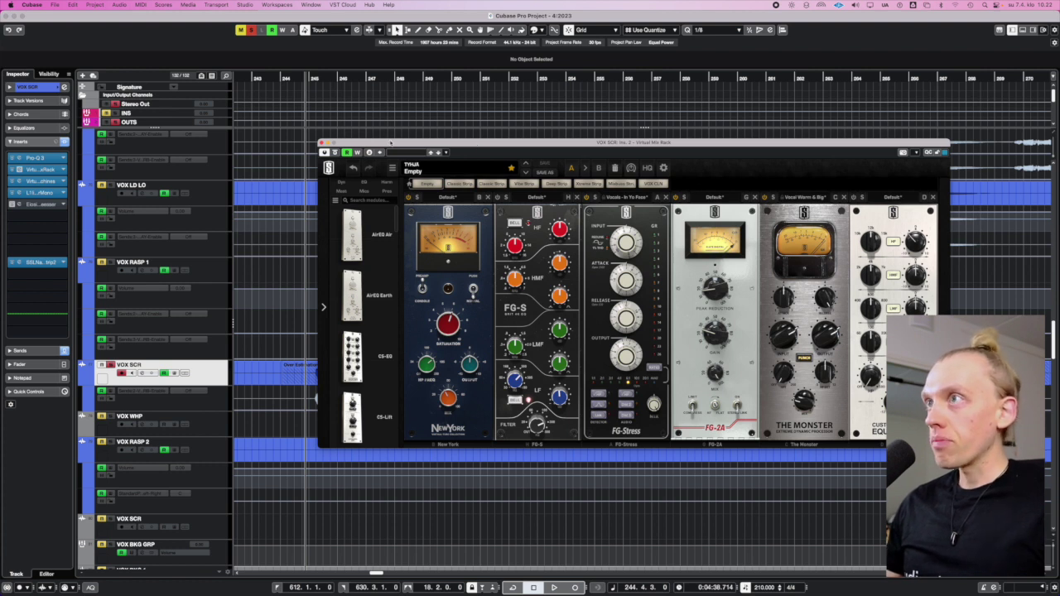
click(323, 143)
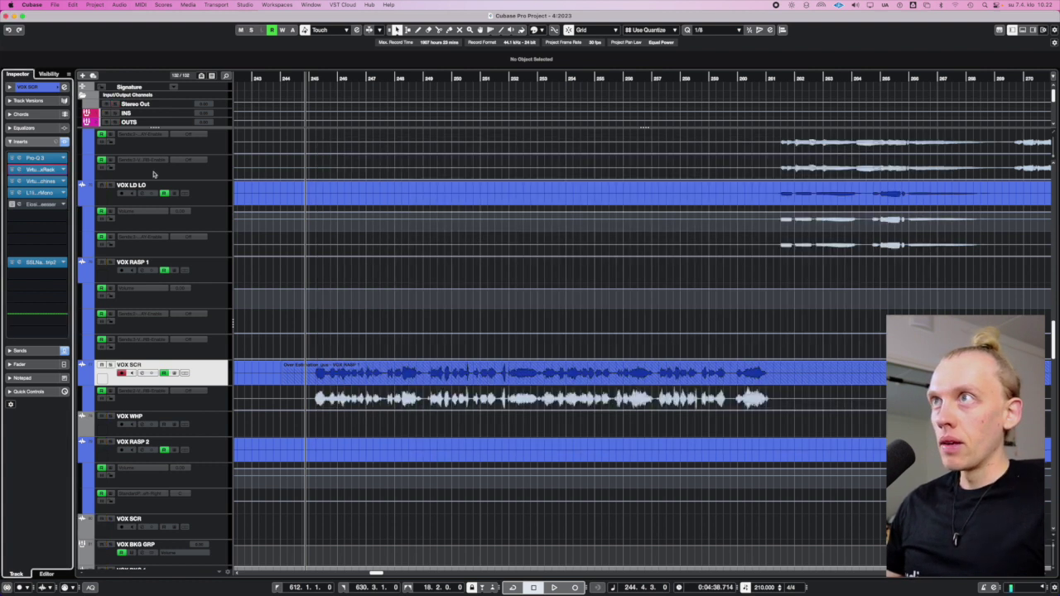
Open the Virtual Tape Machines insert, reposition its window, and solo the VOX SCR track.
click(18, 181)
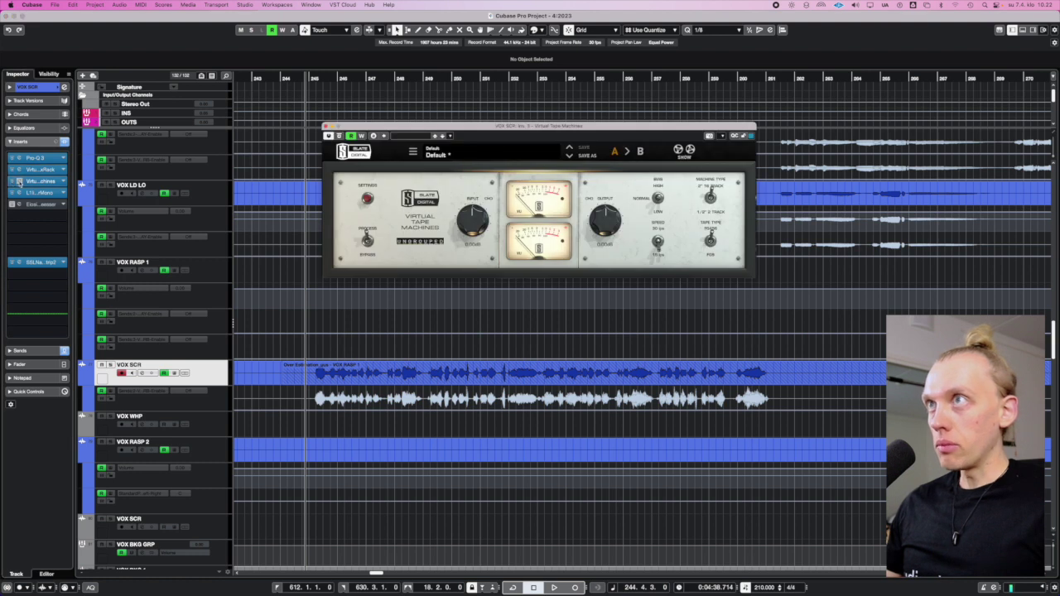
drag(432, 125, 455, 144)
key(s)
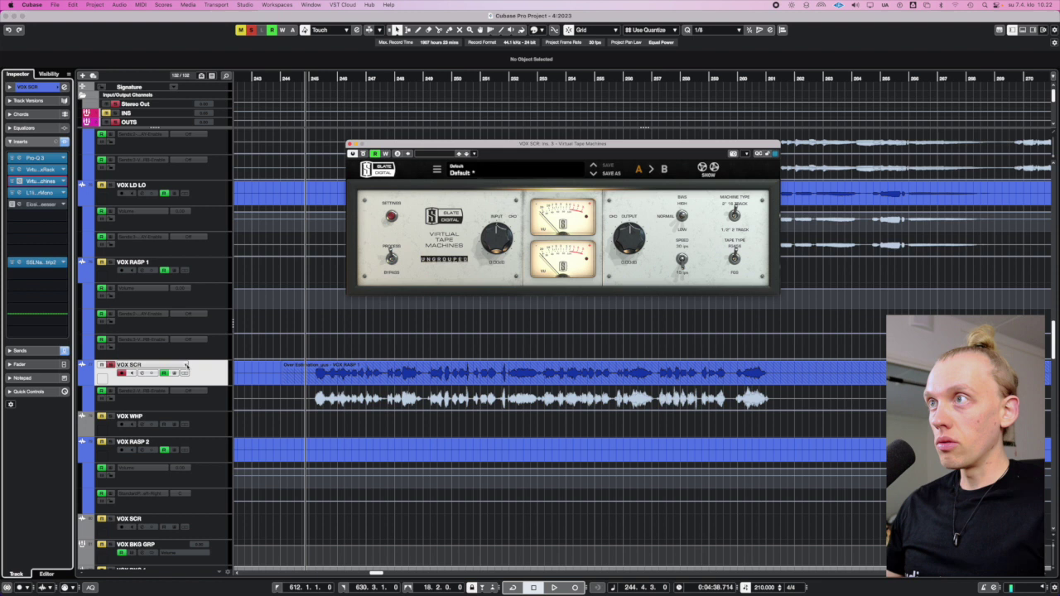
Play the scream phrase while bypassing and re-enabling Virtual Tape Machines, stop playback, save the project, and close the plugin.
key(space)
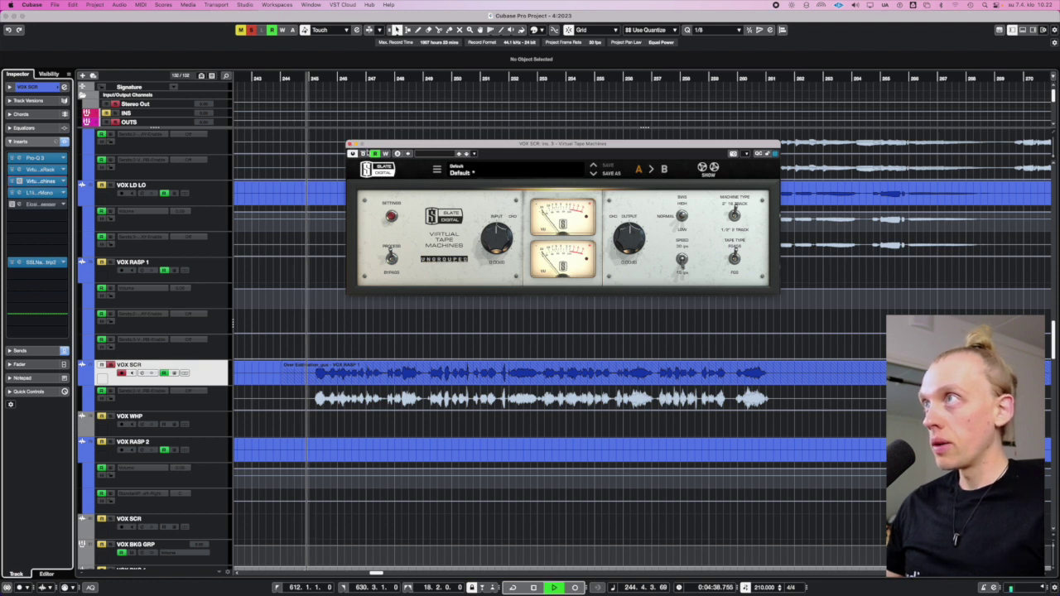
click(363, 155)
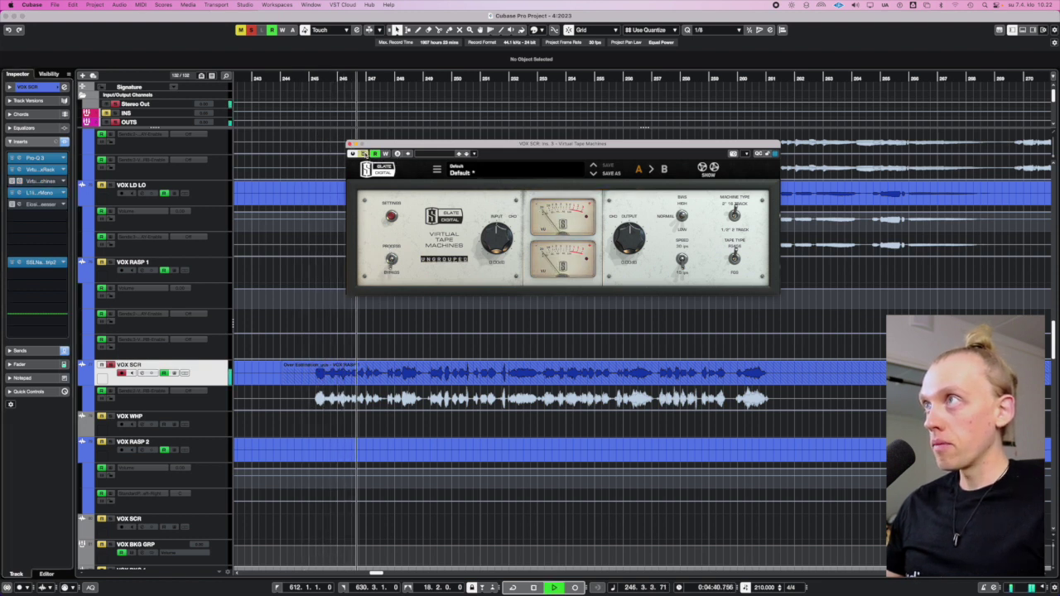
click(363, 154)
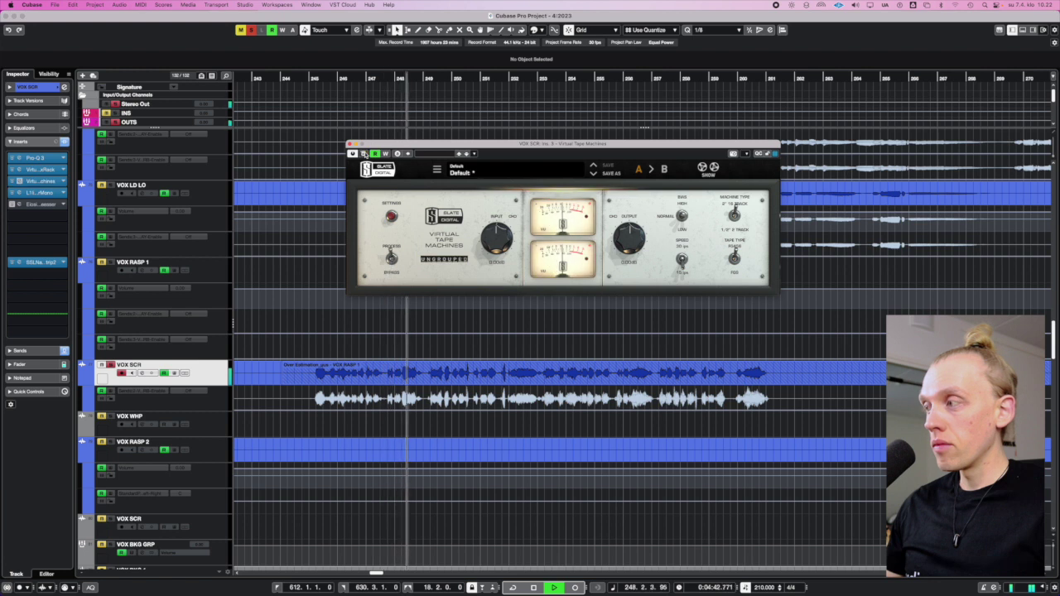
key(space)
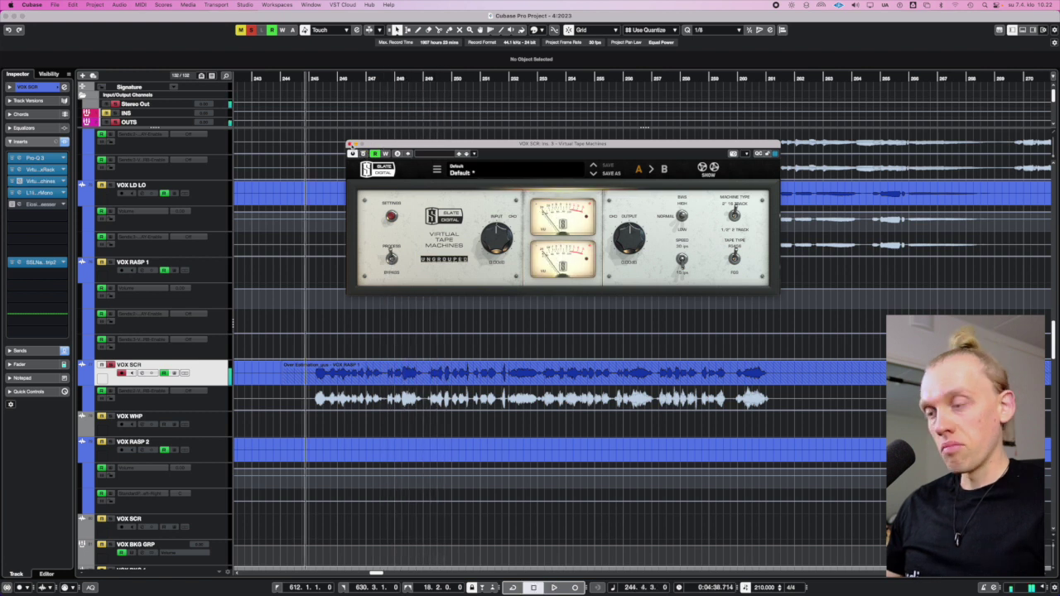
key(super+s)
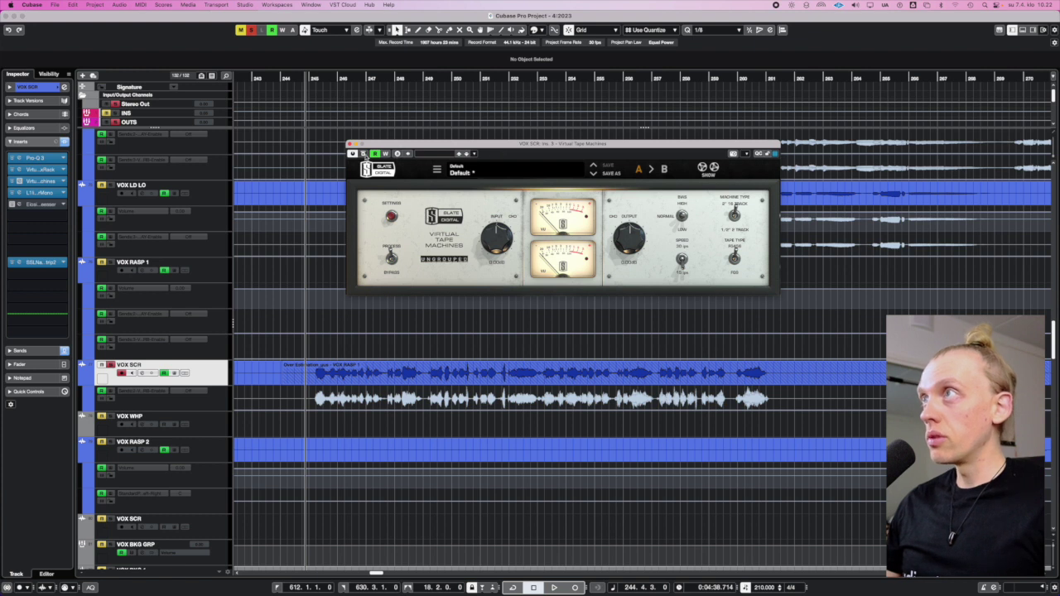
click(349, 144)
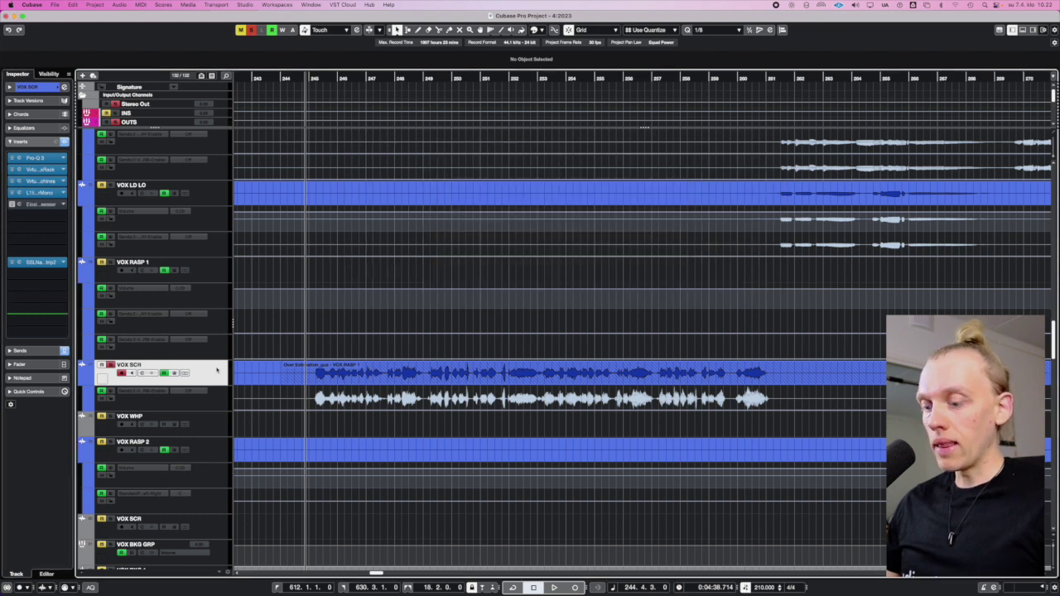
Check the L1 limiter's settings, and enable and open the Eiosis E2Deesser insert with its window moved clear.
click(18, 193)
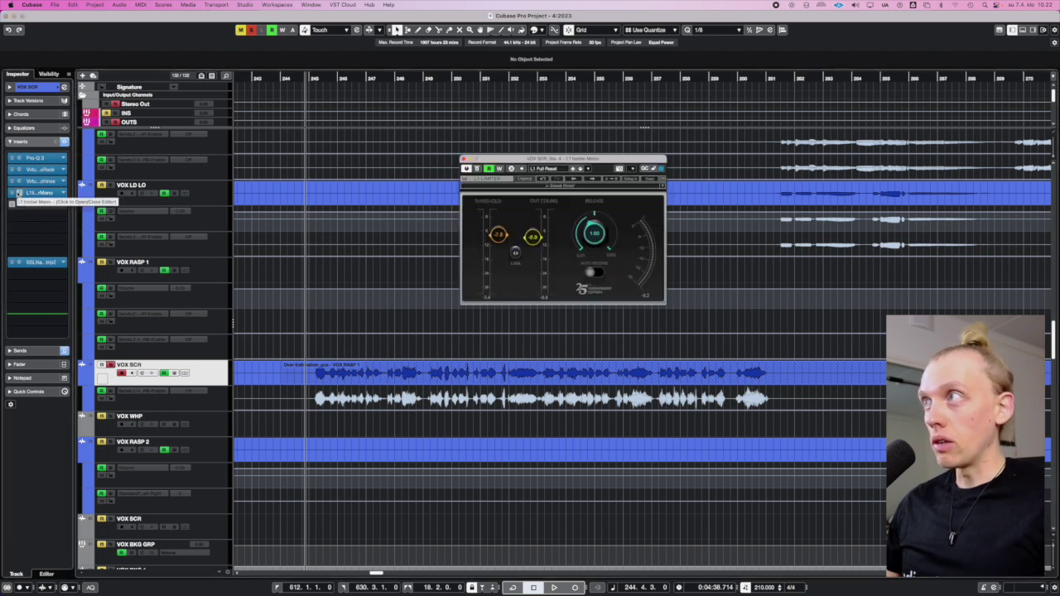
click(18, 193)
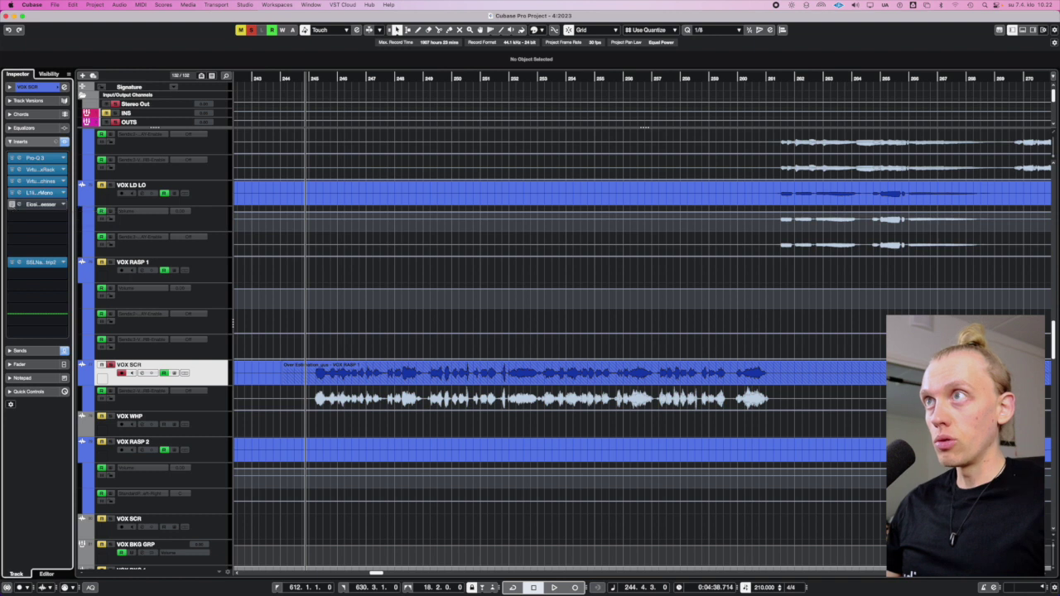
click(18, 205)
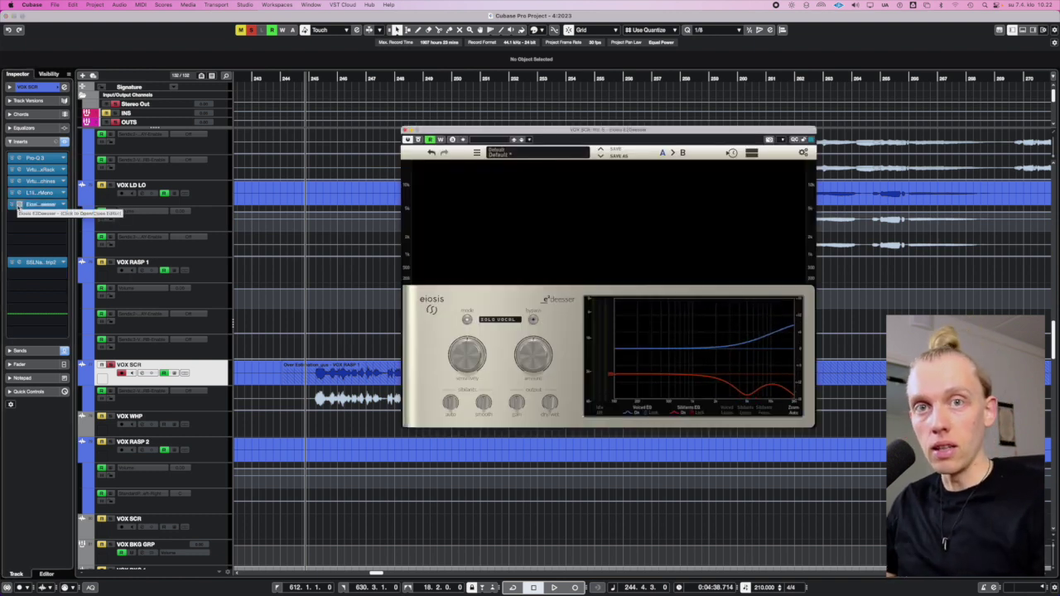
drag(588, 135, 579, 131)
click(312, 355)
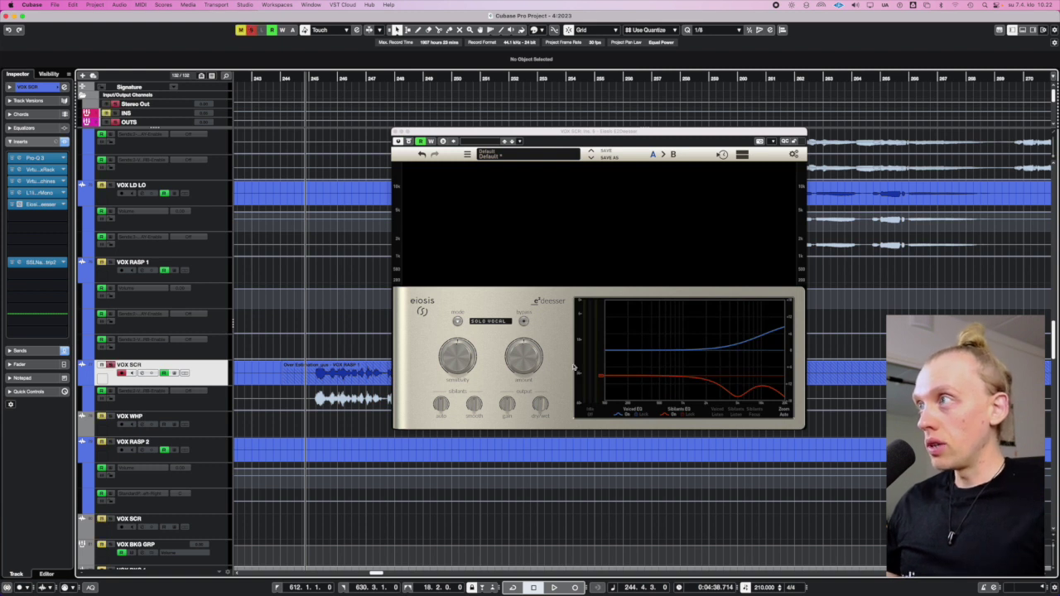
drag(506, 134, 521, 130)
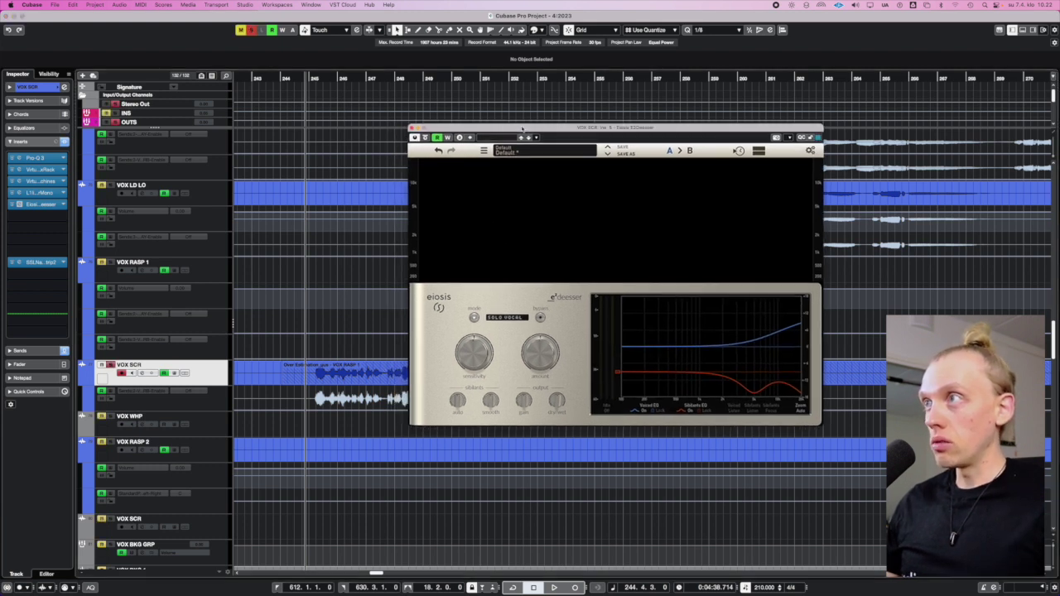
Play the scream phrase while bypassing and re-enabling the E2Deesser to compare its effect, and stop playback.
key(g)
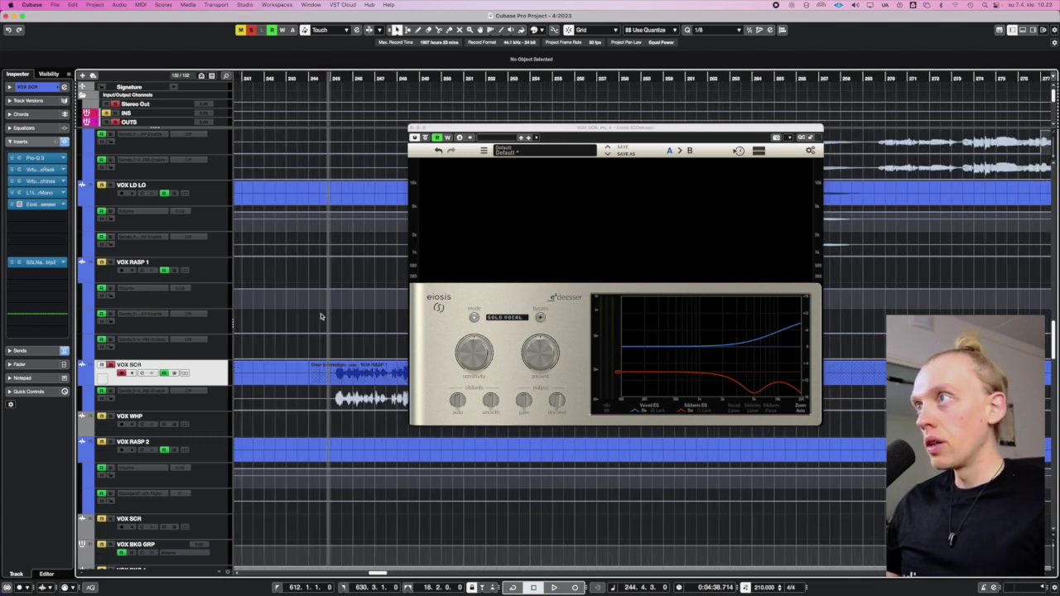
key(space)
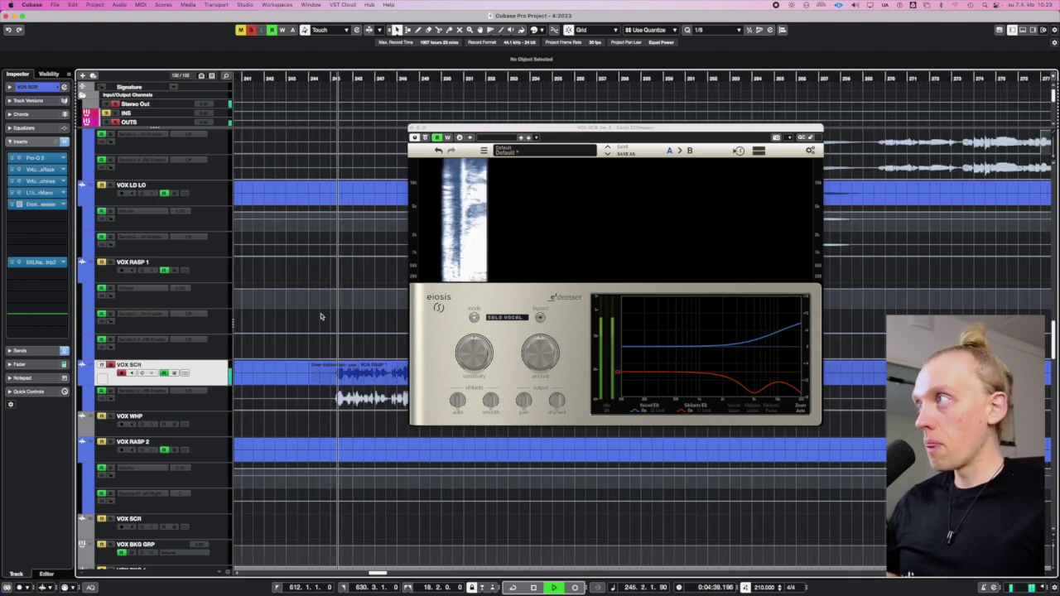
click(424, 138)
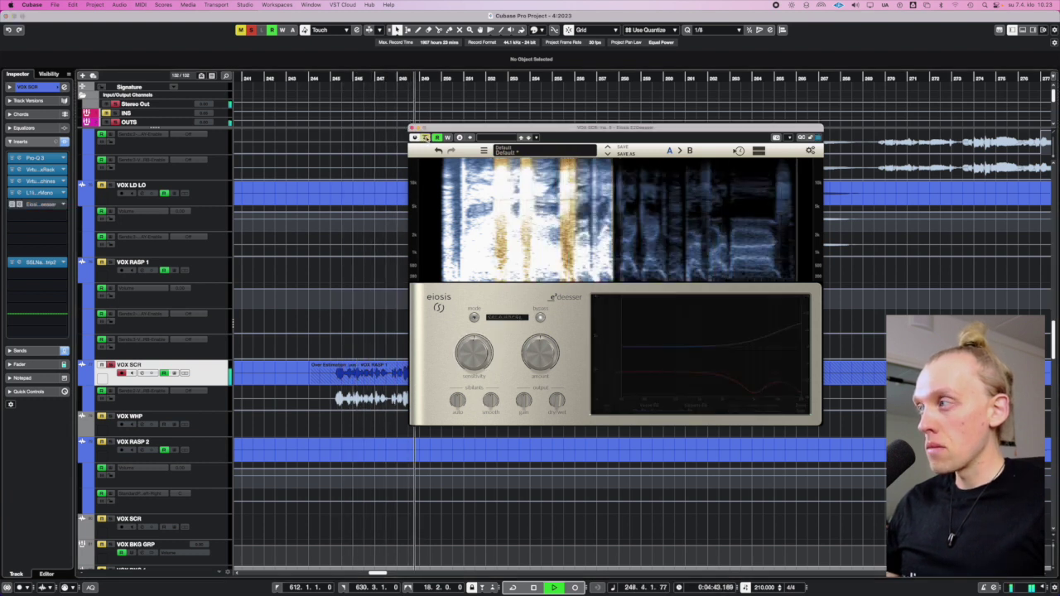
click(424, 138)
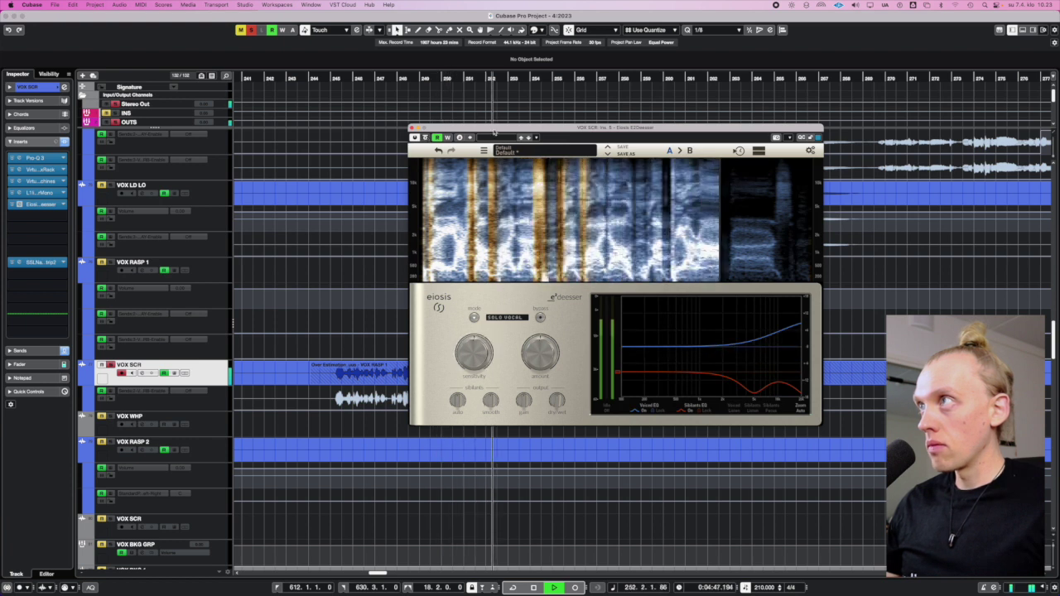
key(space)
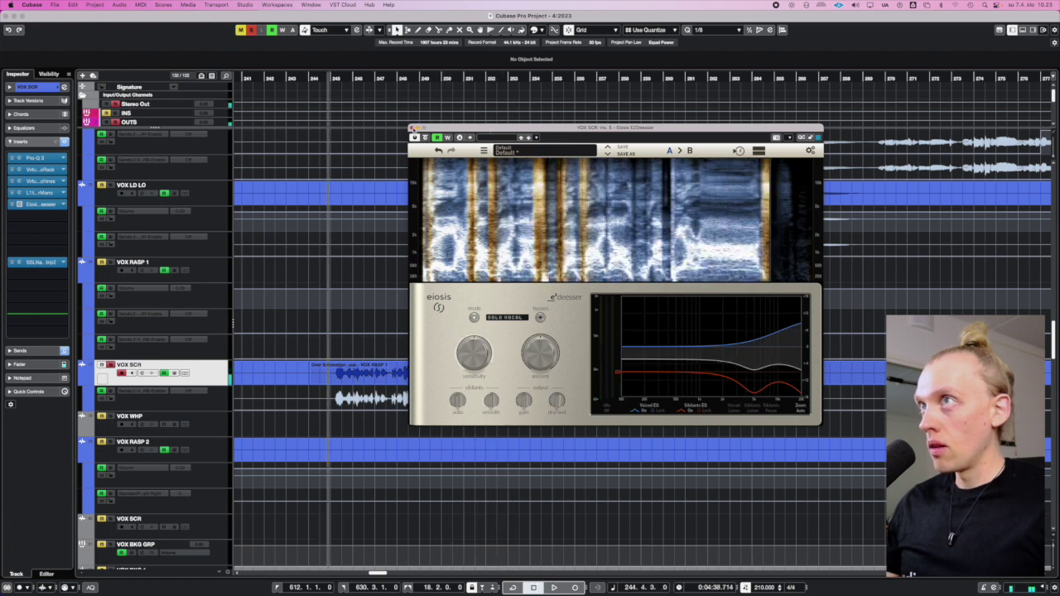
Close the E2Deesser, release the solo on VOX SCR, and save the project.
click(411, 128)
key(alt+s)
key(super+s)
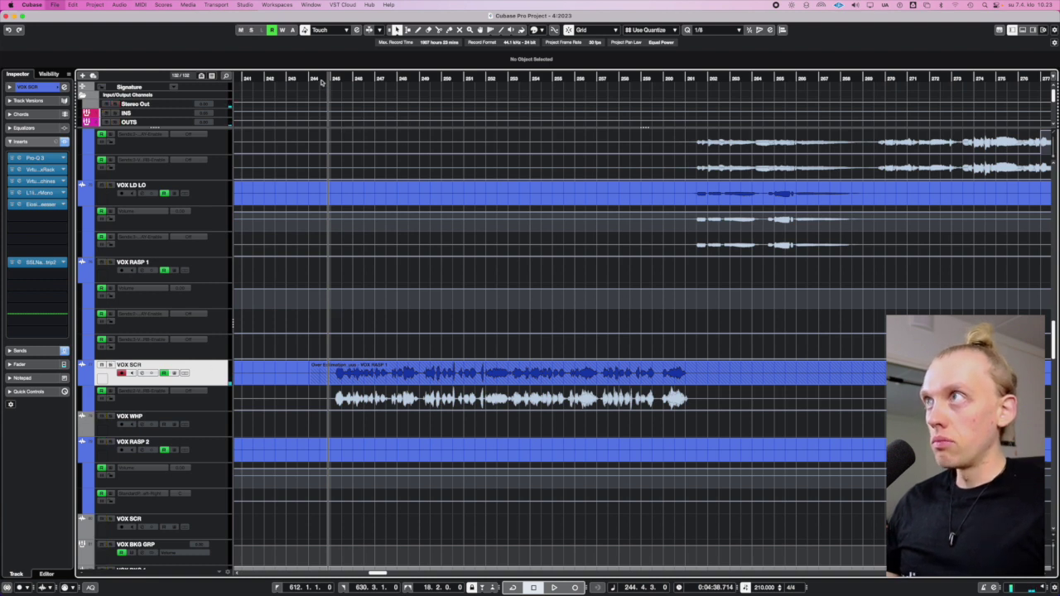
Play the VOX SCR scream phrase within the full mix from about bar 244, and stop playback.
click(322, 80)
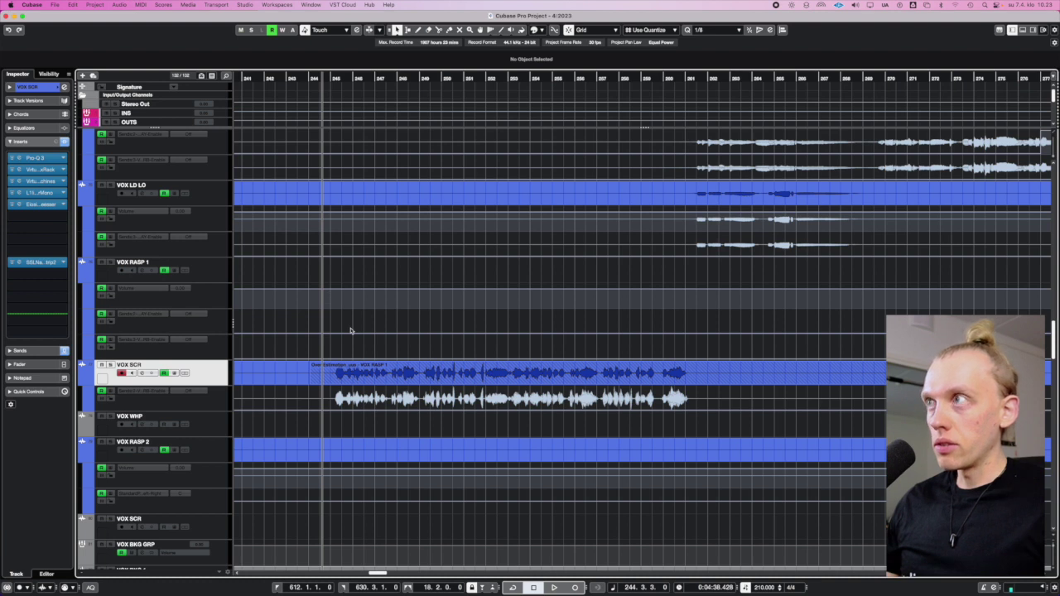
scroll(350, 331, up, 2)
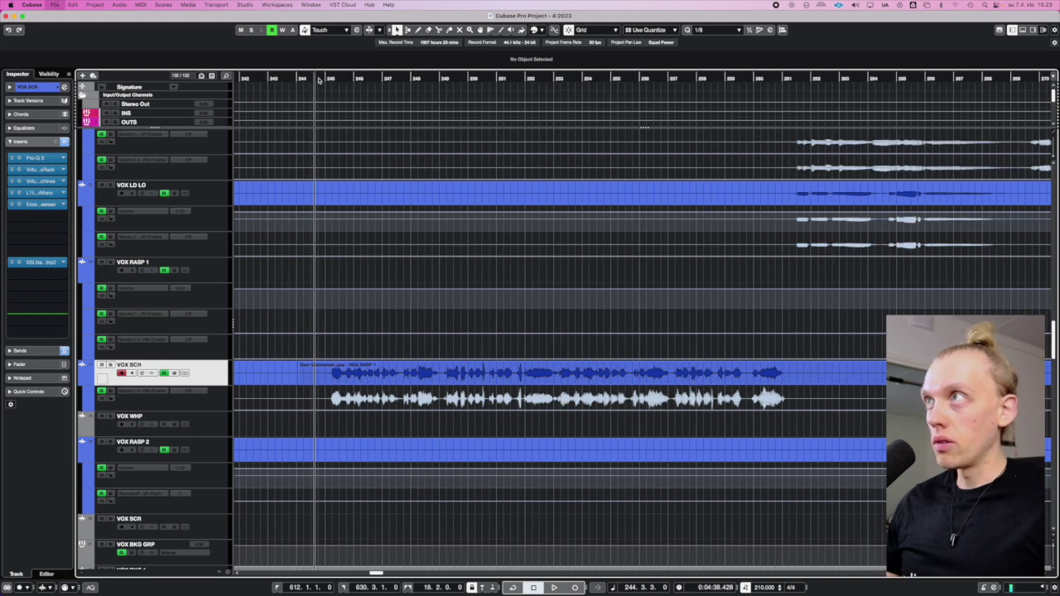
key(space)
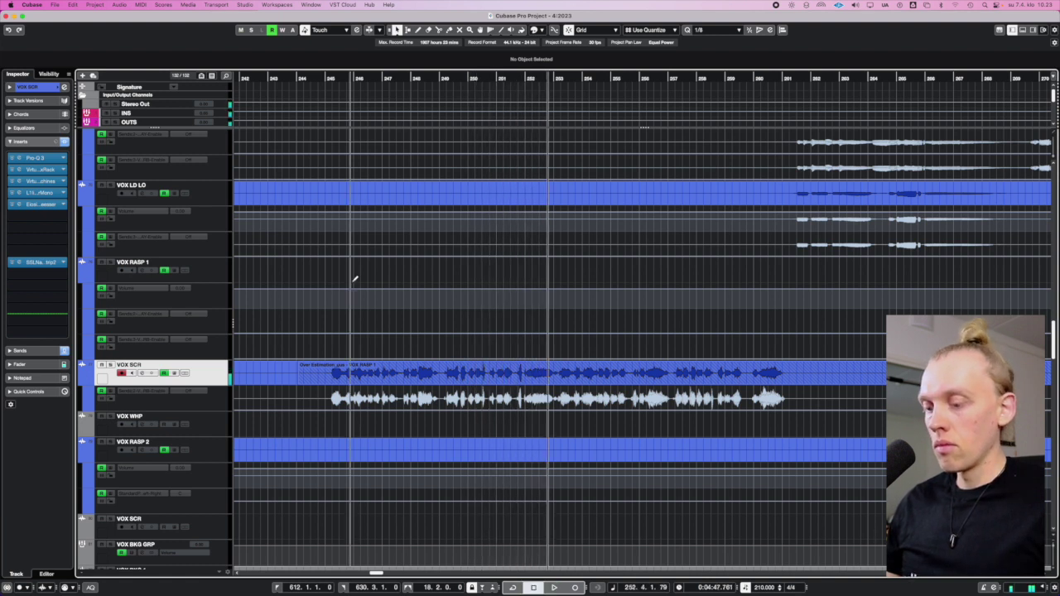
key(space)
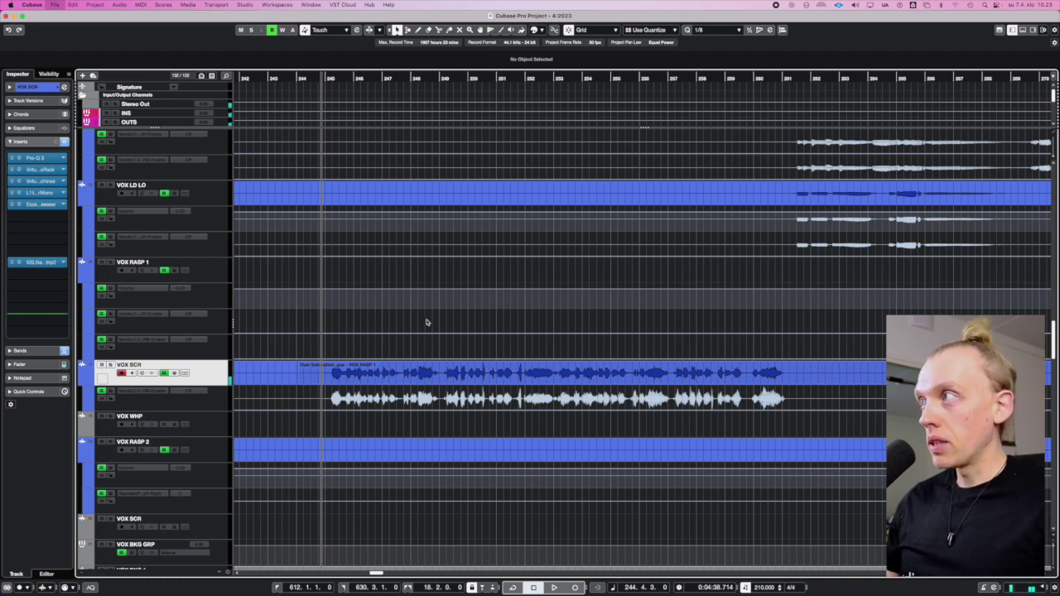
Find the whisper clip ahead of the scream phrase, select its VOX WHP track, and save the project.
key(g)
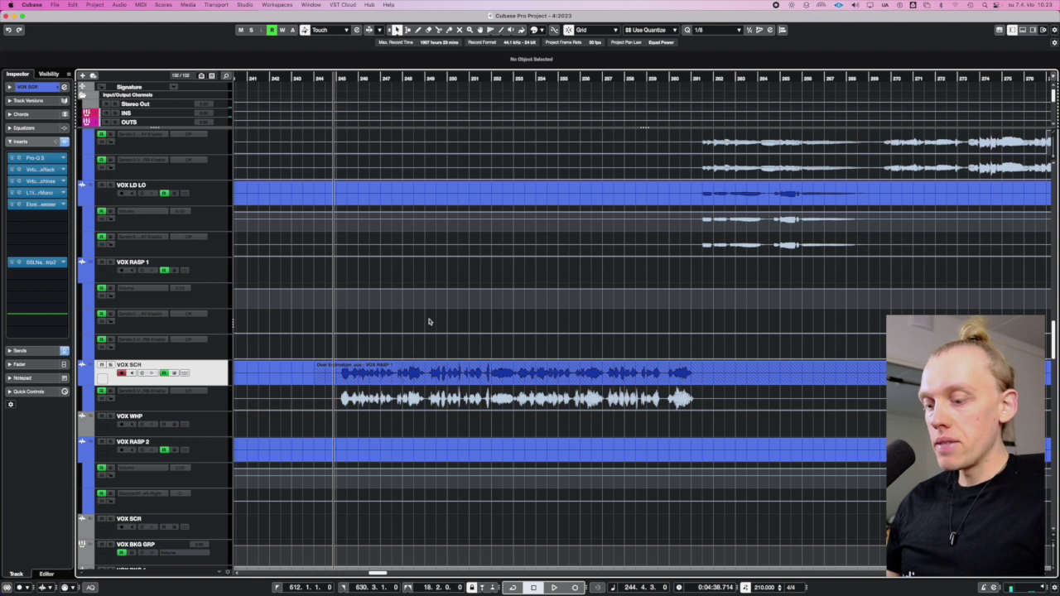
key(g)
scroll(447, 323, down, 2)
scroll(447, 323, left, 7)
scroll(446, 323, right, 1)
scroll(442, 321, right, 2)
scroll(792, 289, up, 1)
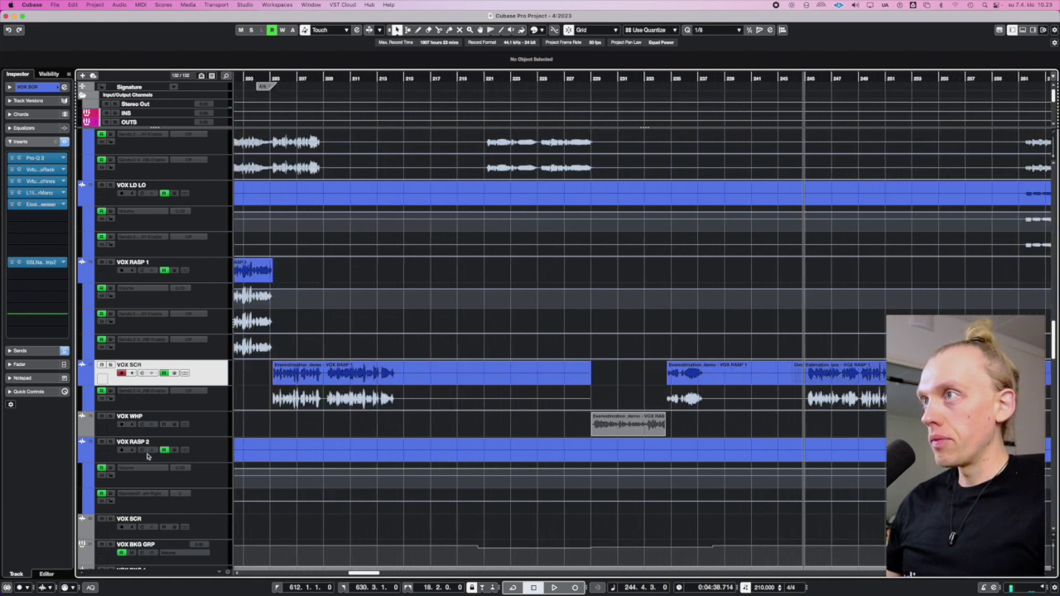
click(210, 428)
key(super+s)
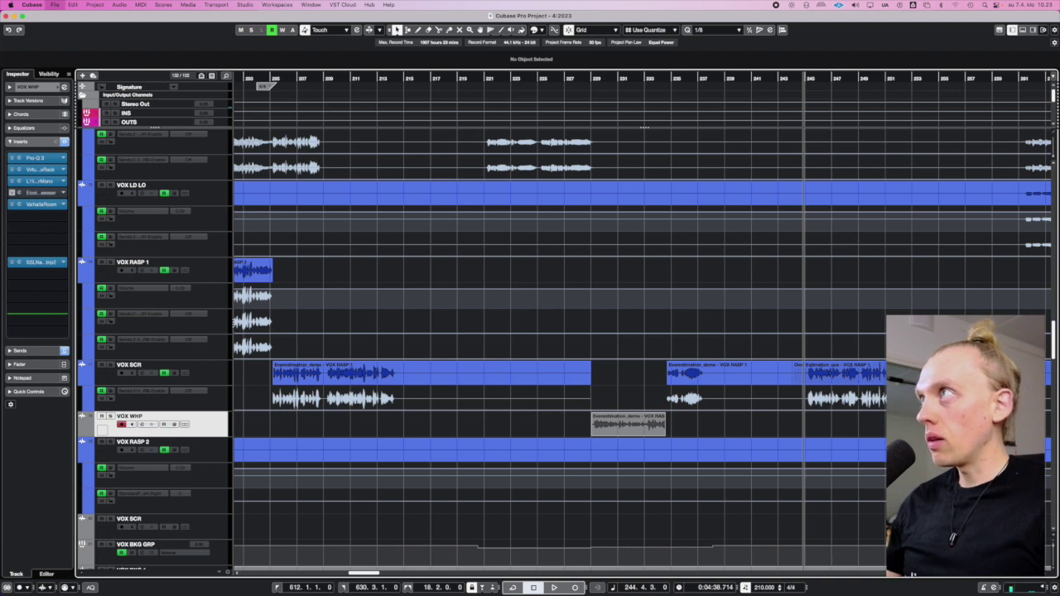
Solo VOX WHP, play the whisper clip briefly from bar 229, and stop playback.
drag(604, 78, 600, 93)
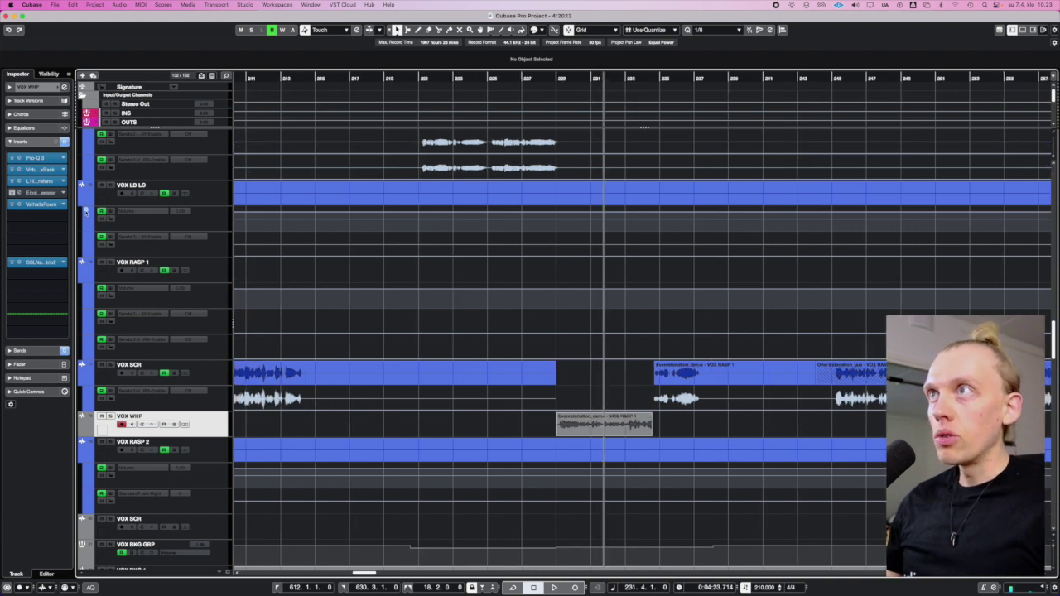
key(s)
scroll(766, 319, up, 3)
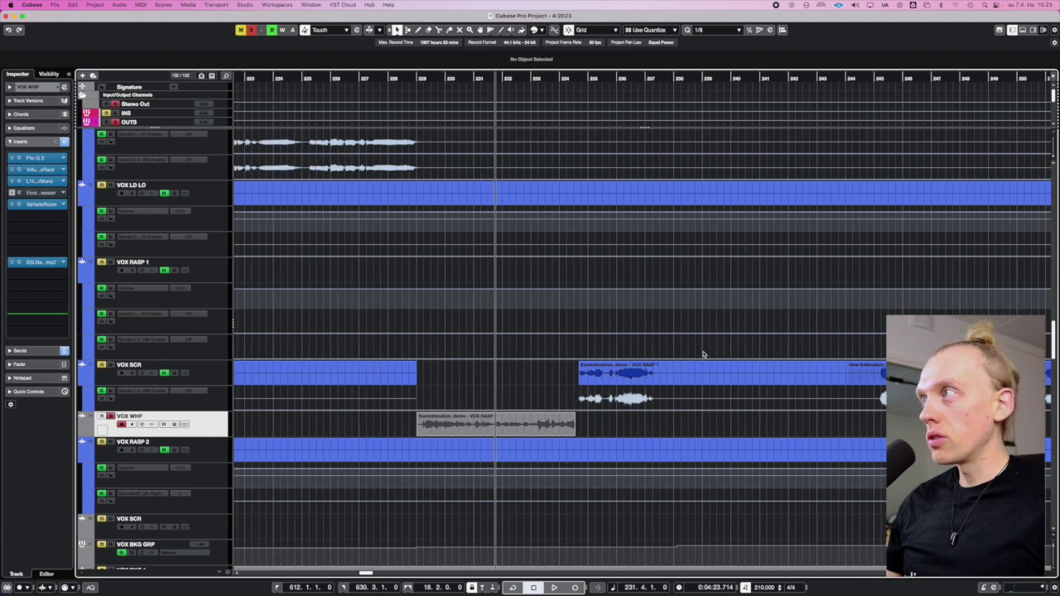
click(421, 77)
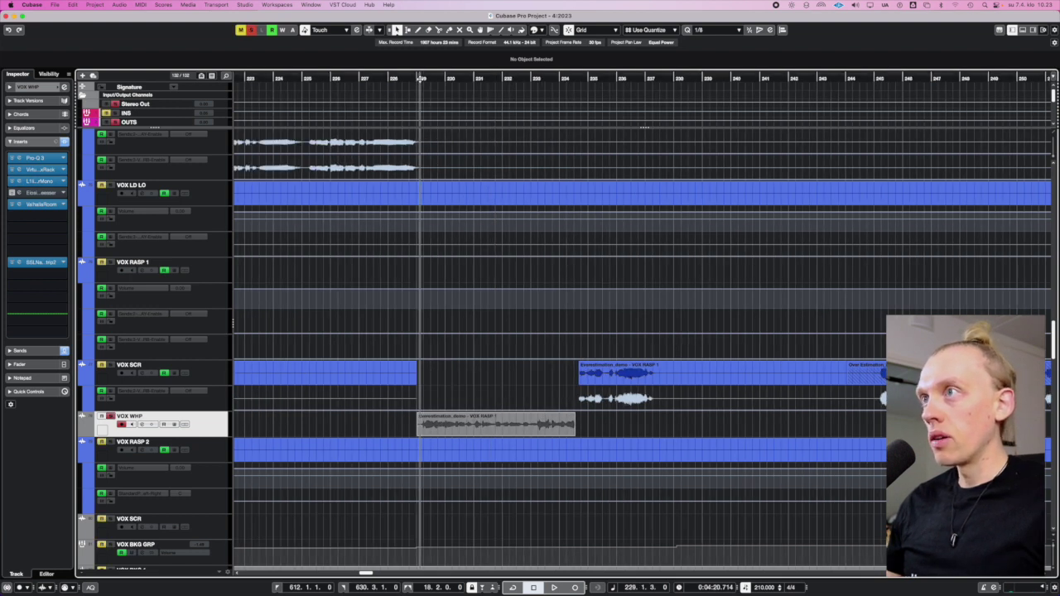
key(space)
key(space)
Open VOX WHP's Pro-Q 3 insert with its window moved clear, review the EQ curve, then close it and save the project.
click(29, 159)
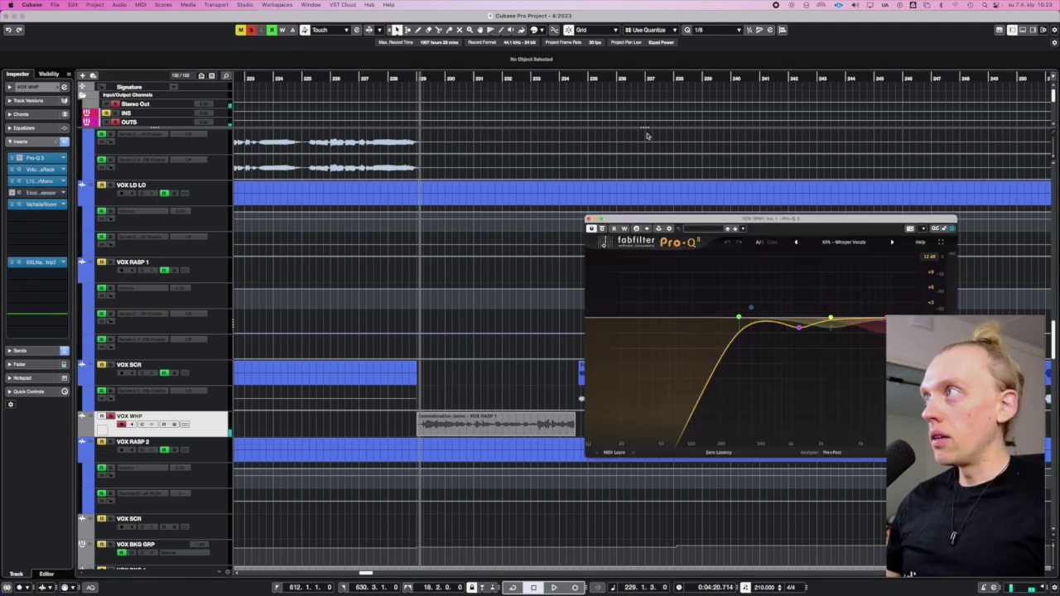
drag(827, 221, 773, 208)
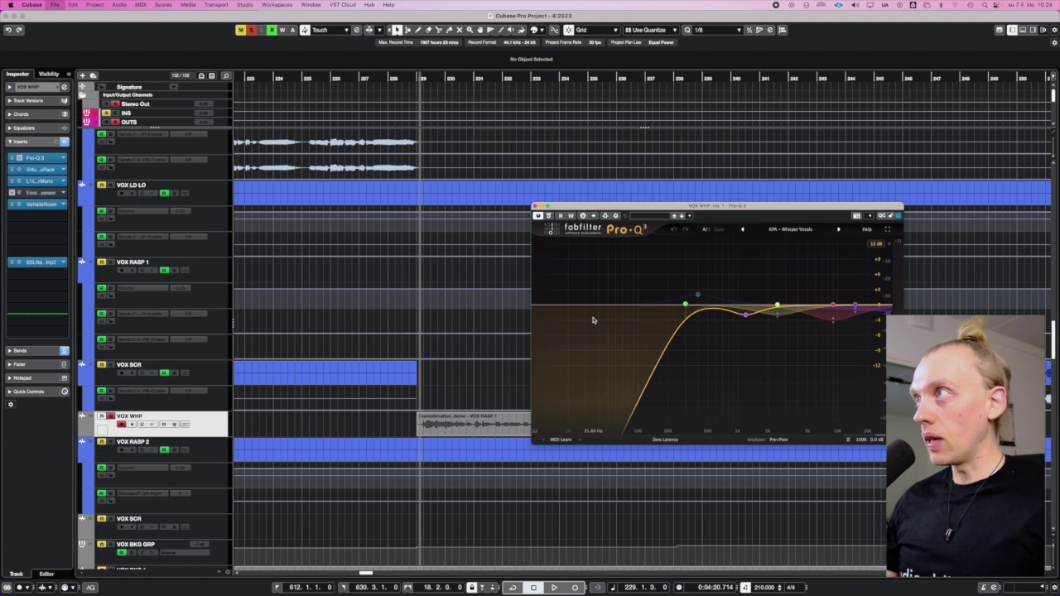
drag(602, 211, 575, 210)
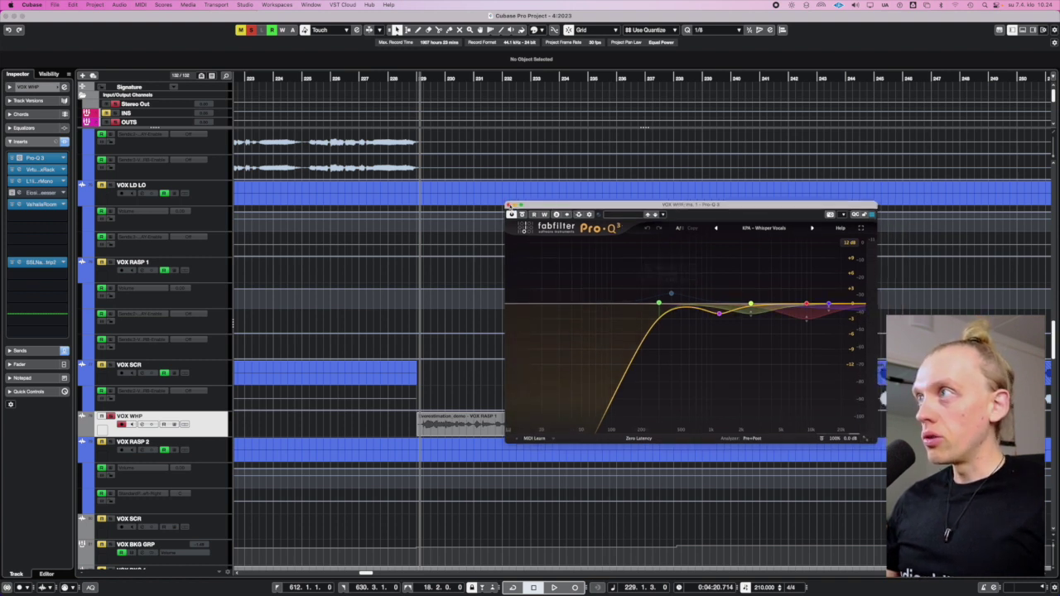
click(510, 204)
key(super+s)
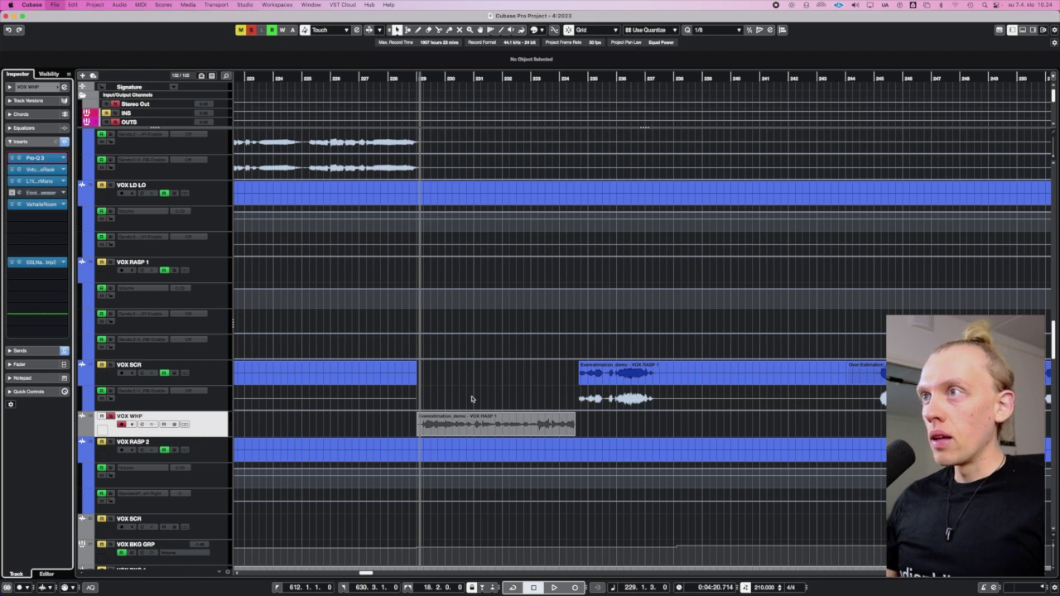
Release the solo on VOX WHP and select the VOX BKG GRP track to show its inserts.
scroll(455, 379, down, 3)
scroll(473, 383, down, 3)
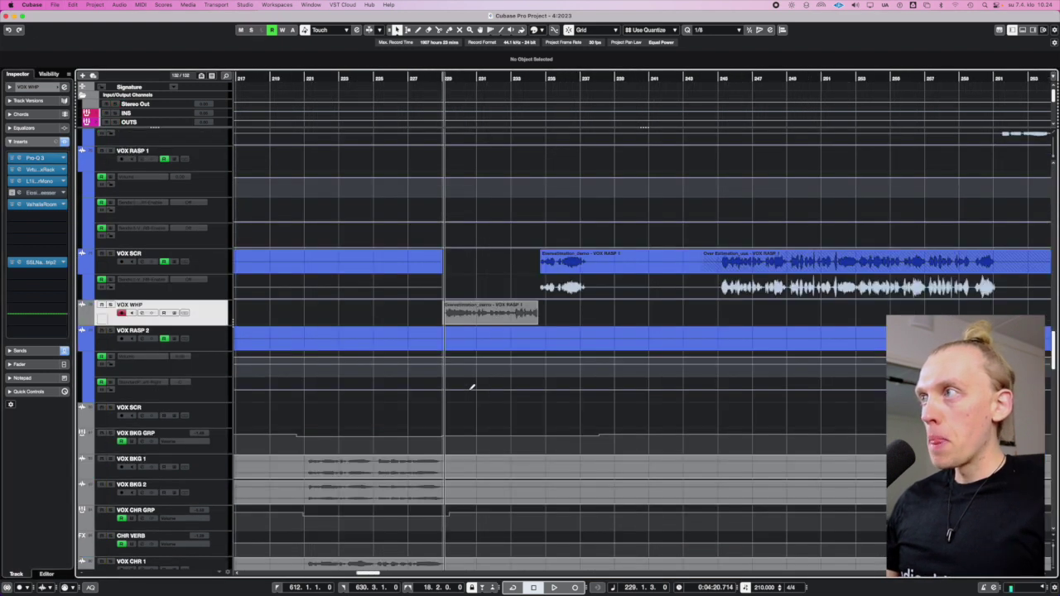
scroll(471, 387, down, 2)
scroll(466, 397, down, 2)
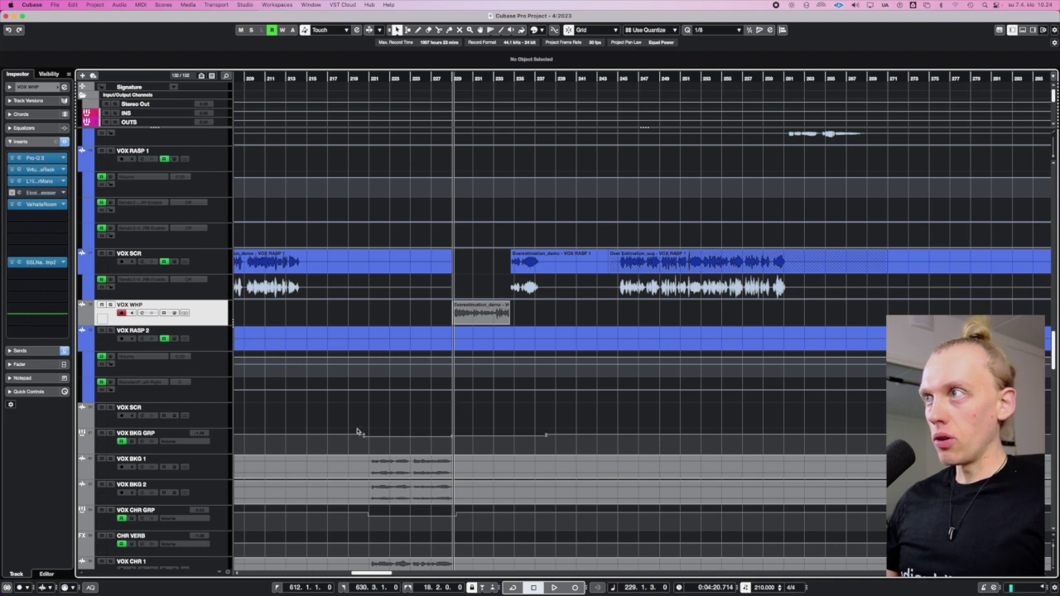
click(101, 452)
scroll(413, 381, left, 2)
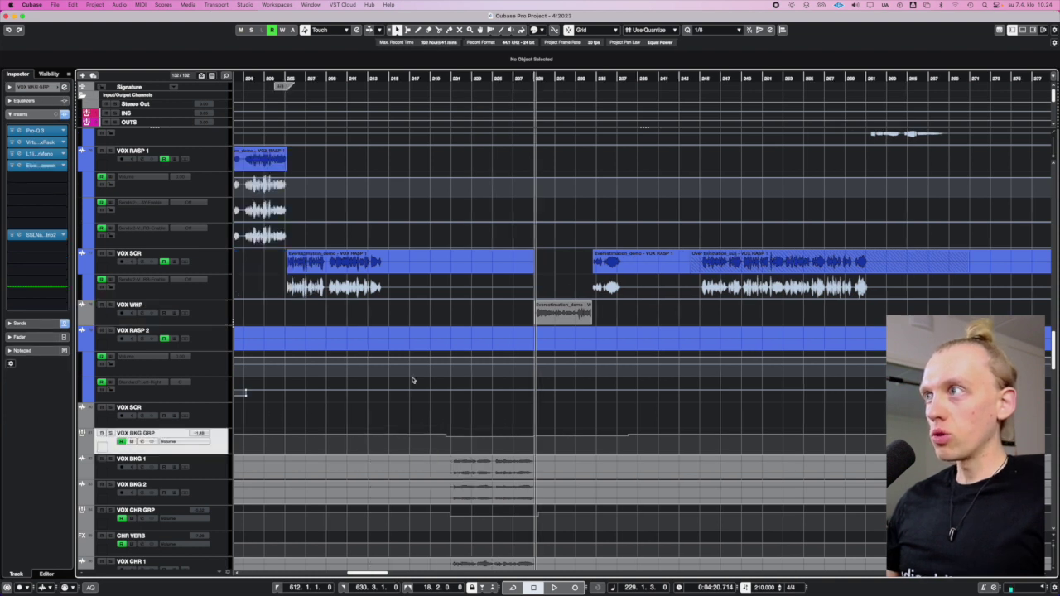
Place the playhead at about bar 222 by the backing vocal clips, and save the project.
click(466, 191)
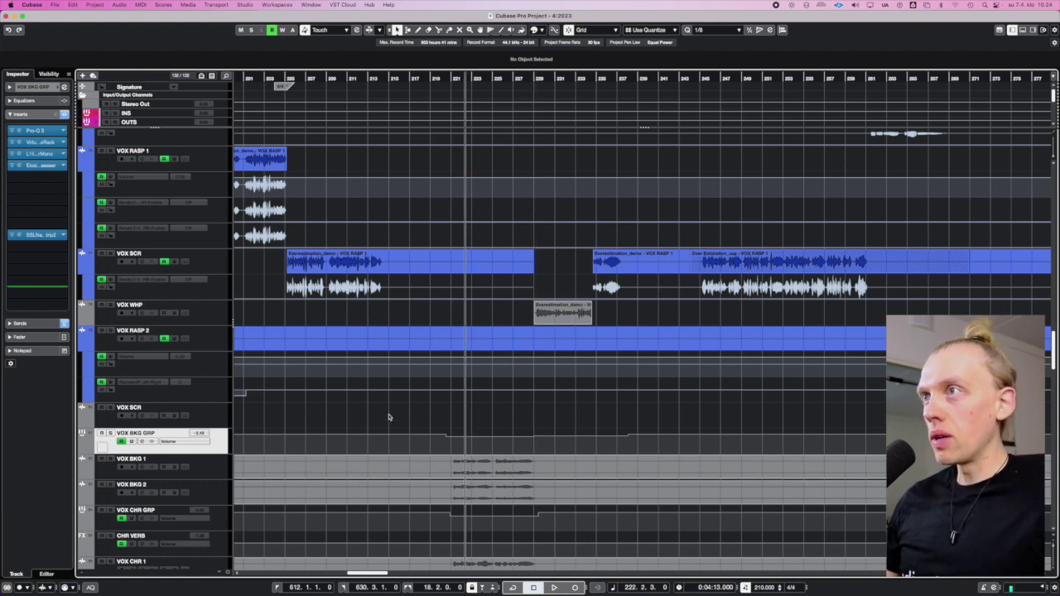
scroll(439, 428, down, 3)
key(super+s)
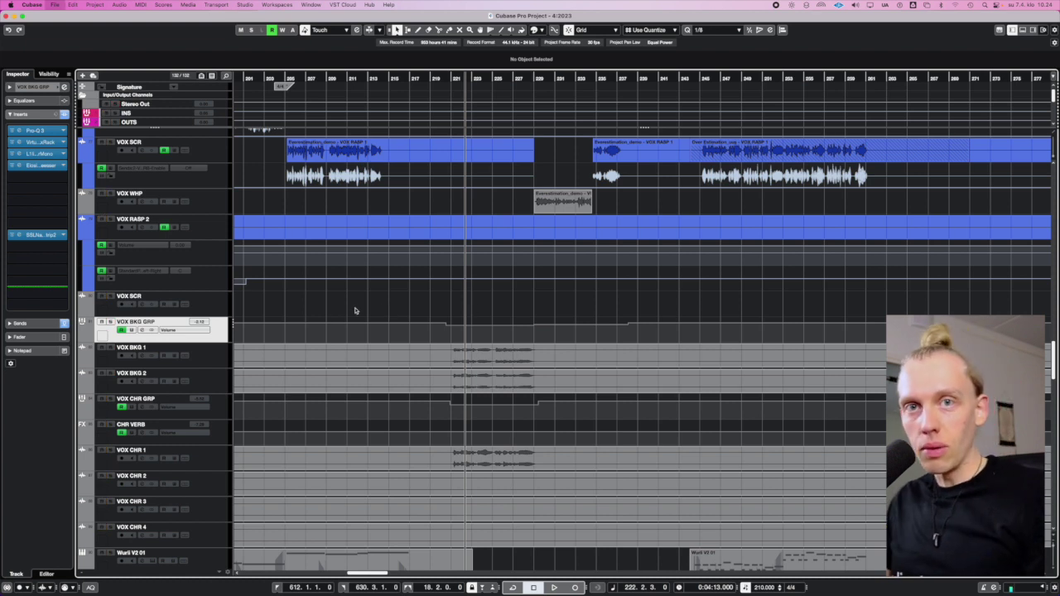
Check the insert chains of the choir vocals on VOX CHR GRP and VOX CHR 1, and save the project.
click(112, 414)
click(112, 433)
click(117, 411)
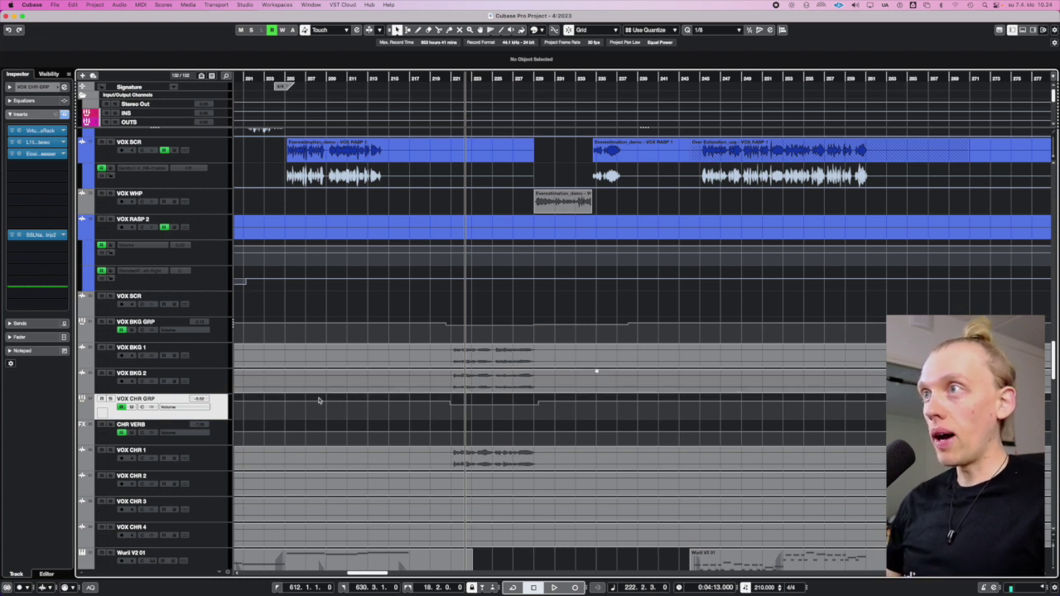
click(197, 449)
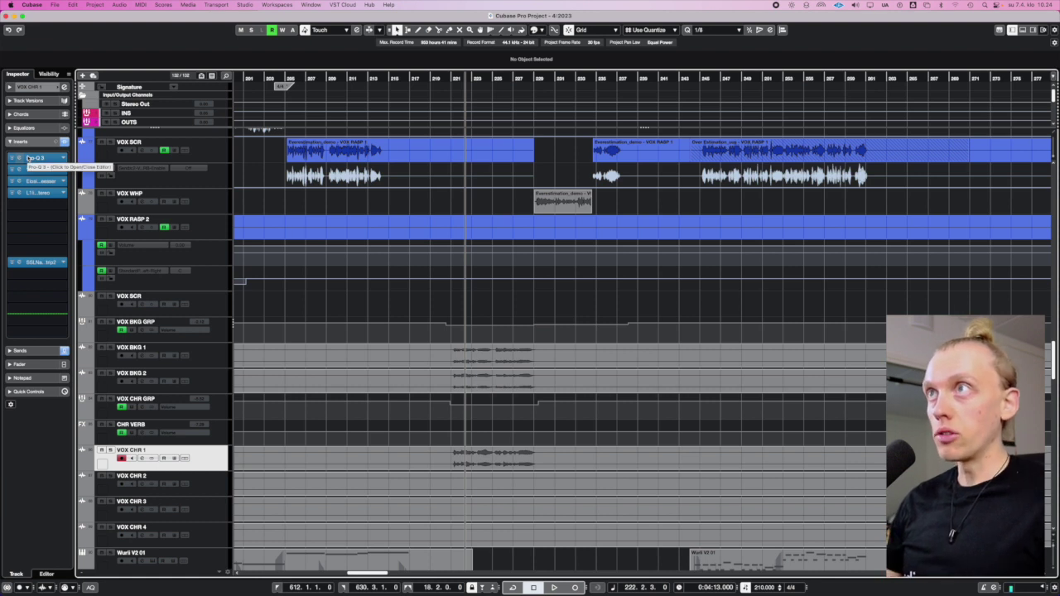
key(super+s)
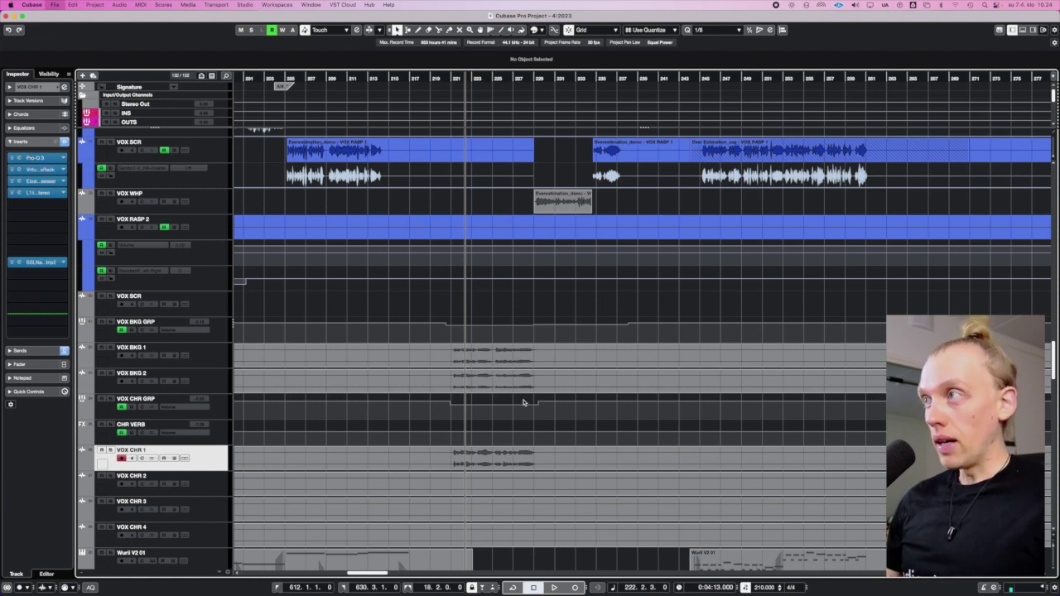
Select the VOX RASP 2 track to show its inserts, and save the project.
scroll(475, 331, up, 3)
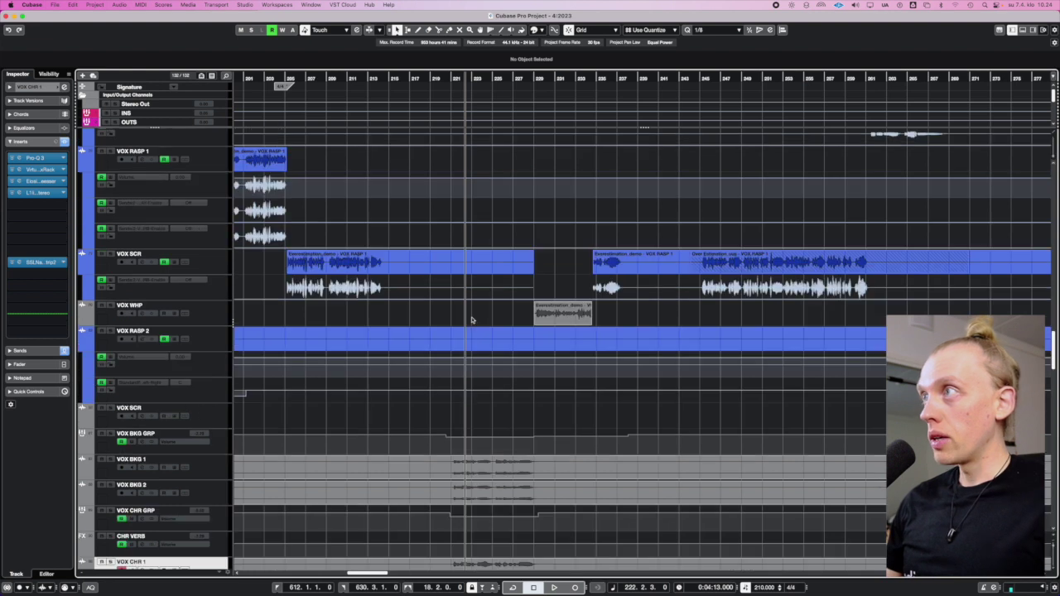
key(super+s)
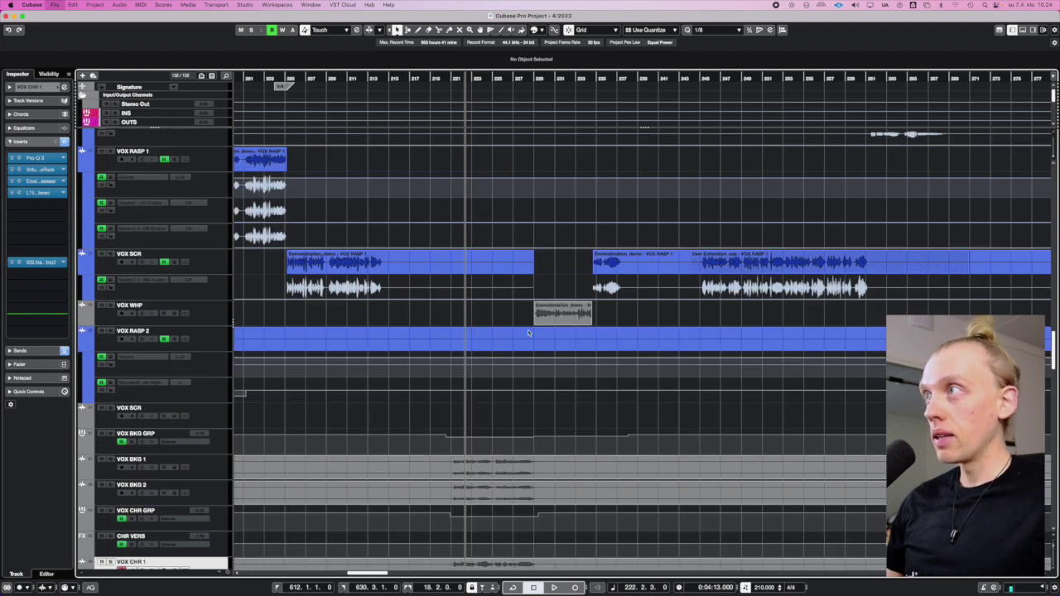
click(435, 326)
key(super+s)
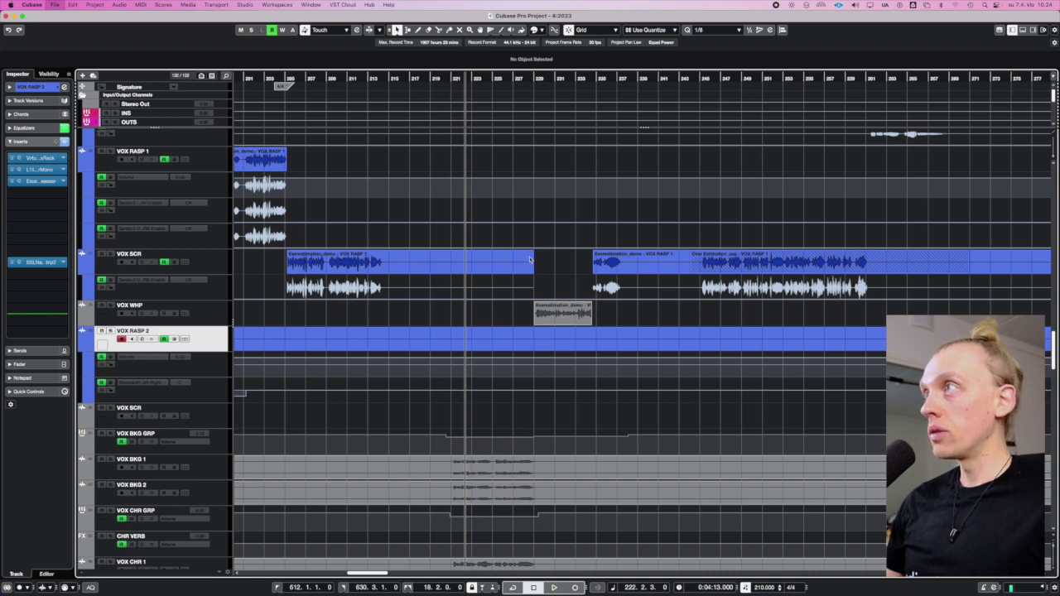
Return to the VOX LD HI track, place the playhead at about bar 191 in its vocal phrase, and save the project.
scroll(505, 283, up, 3)
scroll(505, 284, up, 3)
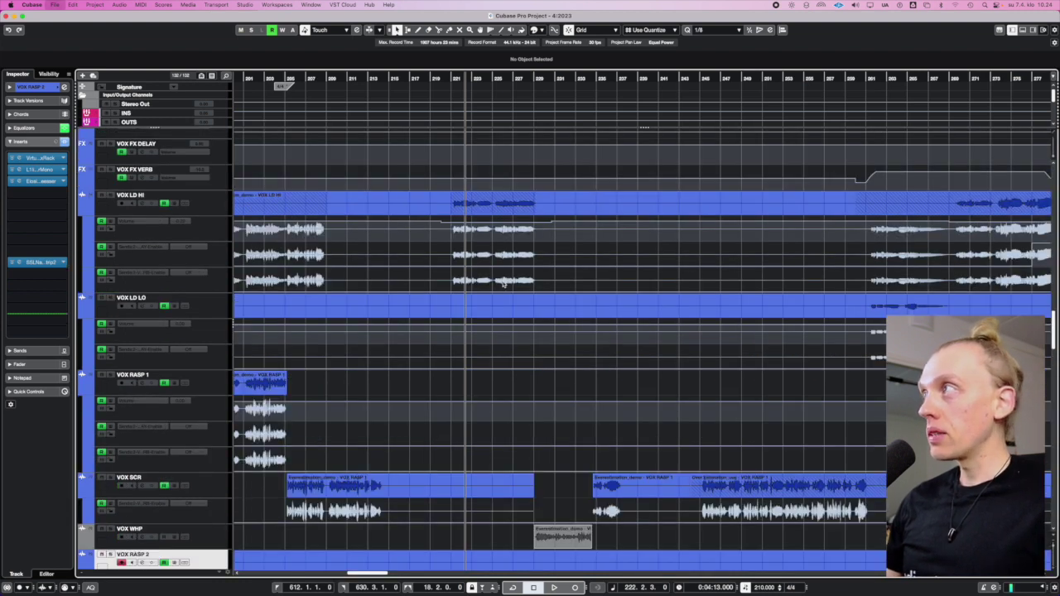
key(g)
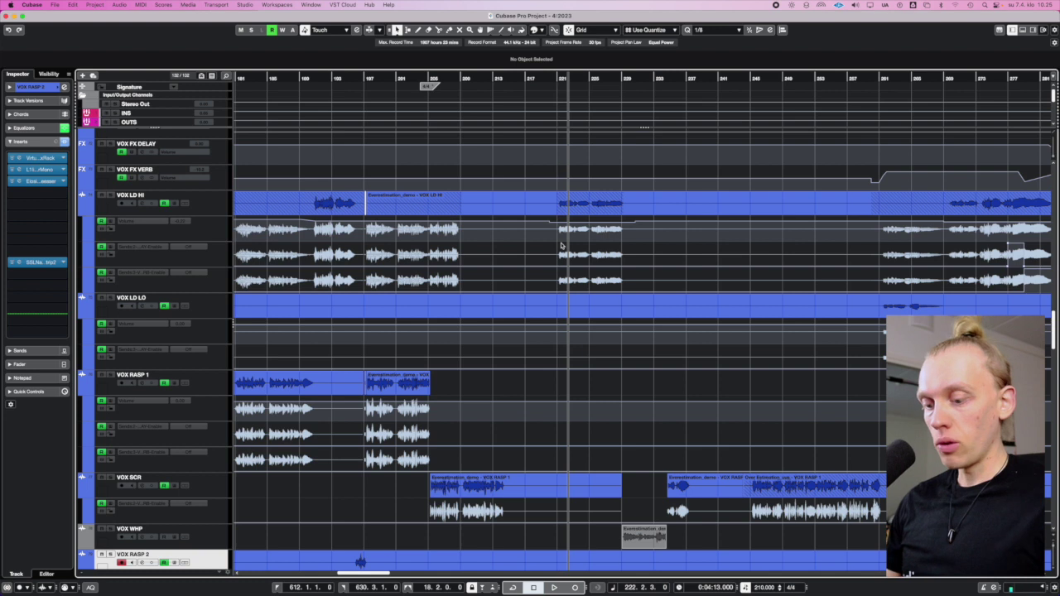
scroll(560, 246, left, 3)
click(421, 83)
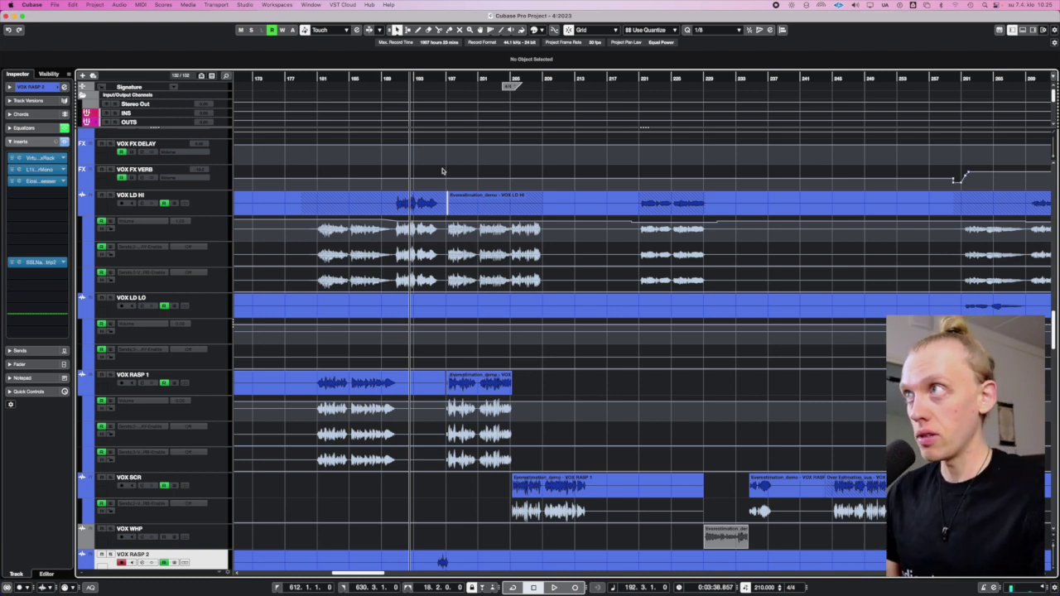
key(super+s)
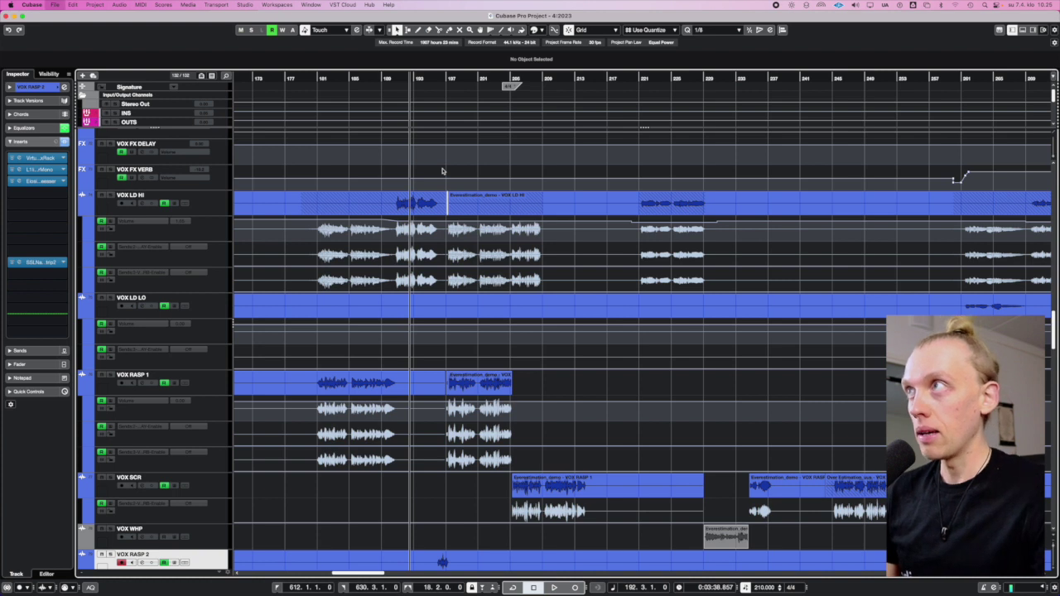
click(401, 76)
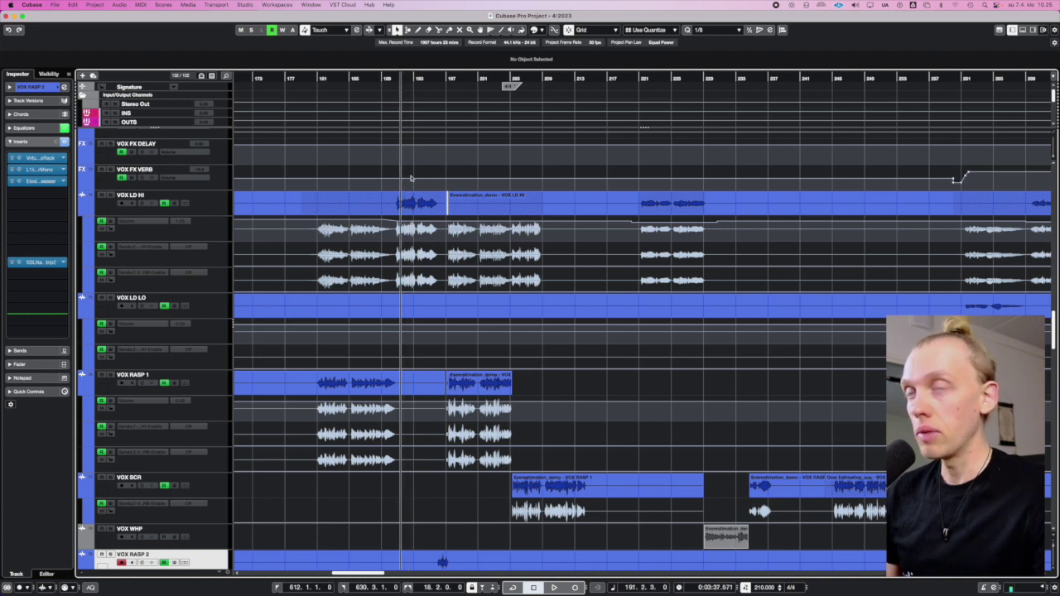